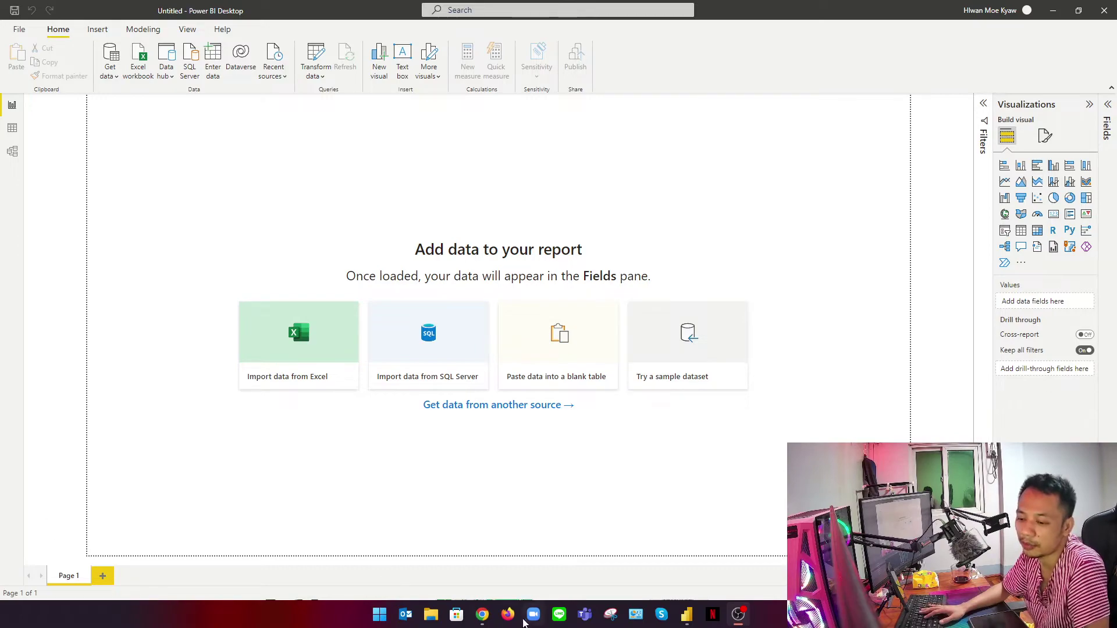
Switch to Chrome and look over the Amazon.sg Best Sellers page for office products
left_click(482, 615)
scroll(425, 418, "down", 5)
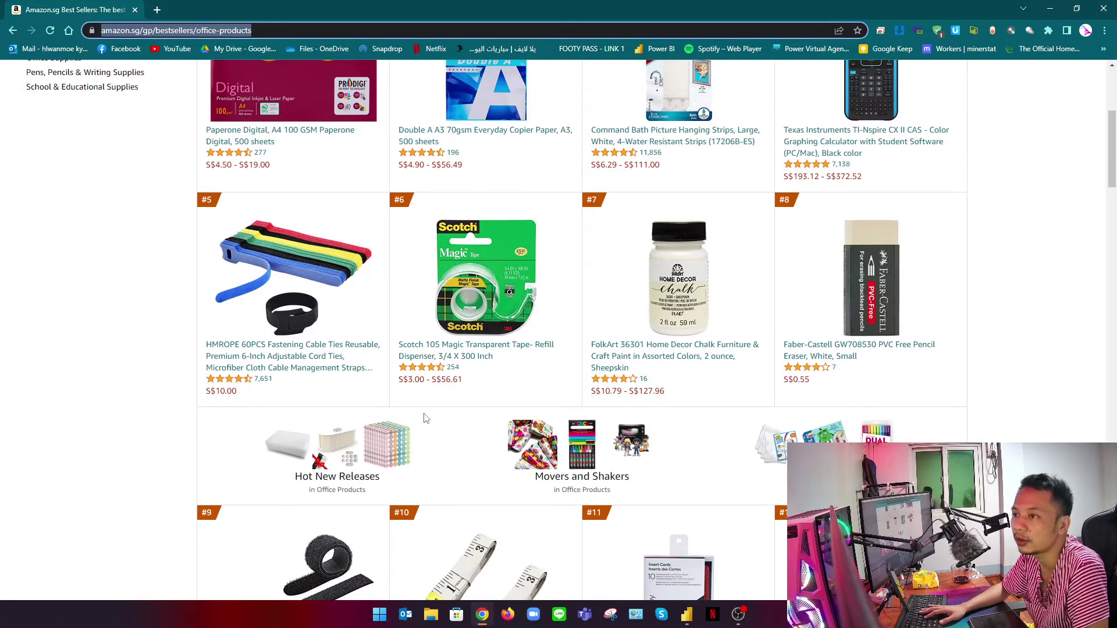
scroll(425, 418, "up", 5)
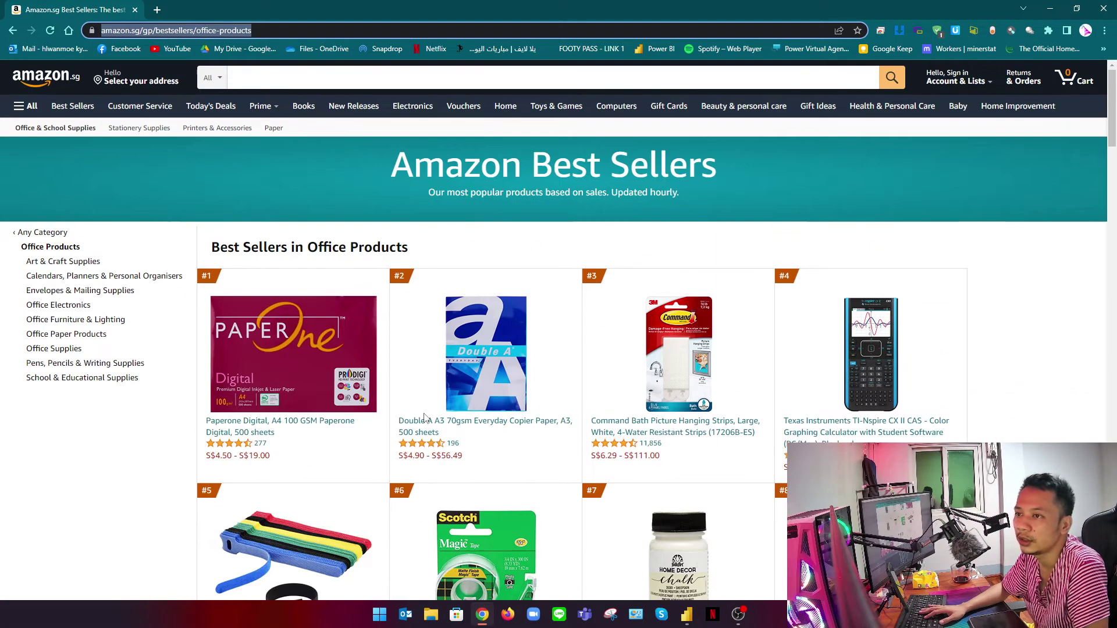
Search for "google" in a new browser tab
left_click(156, 10)
left_click(471, 245)
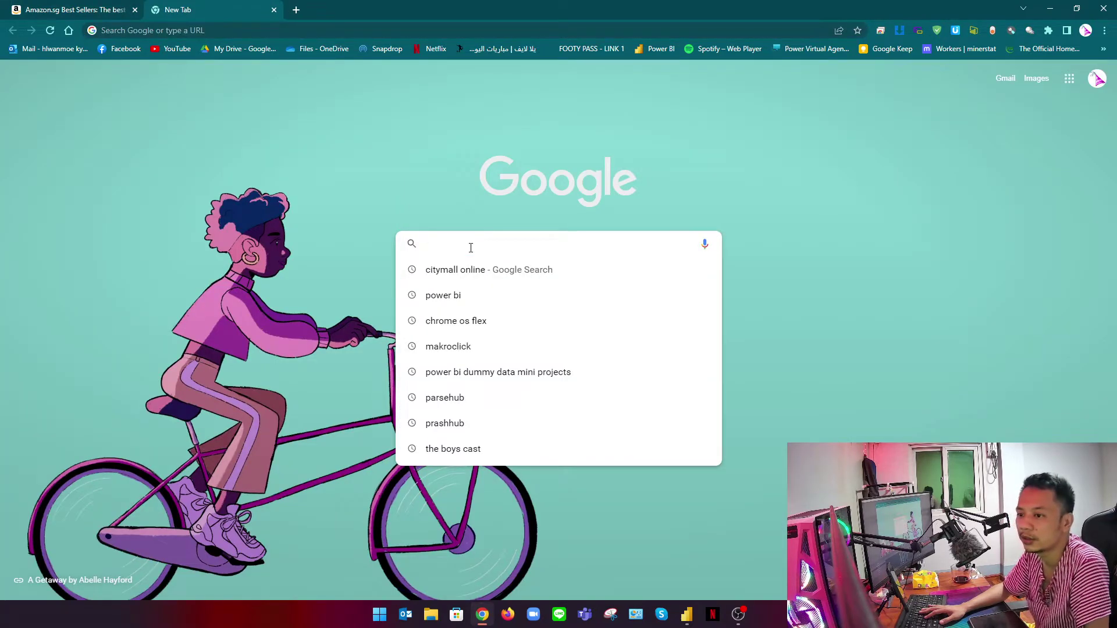
type("google")
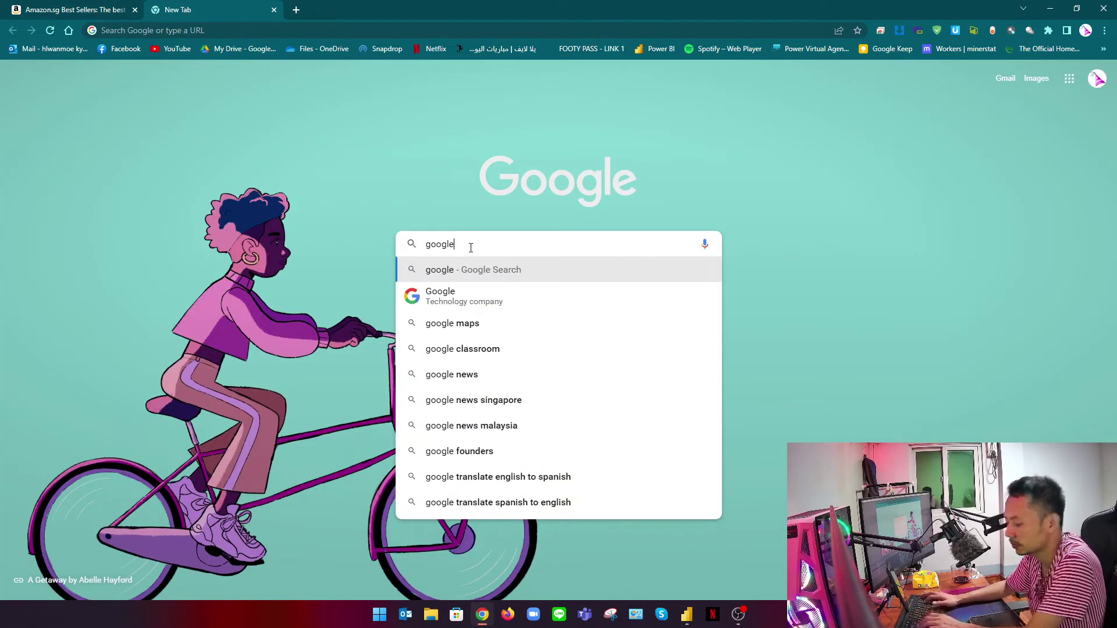
key("Return")
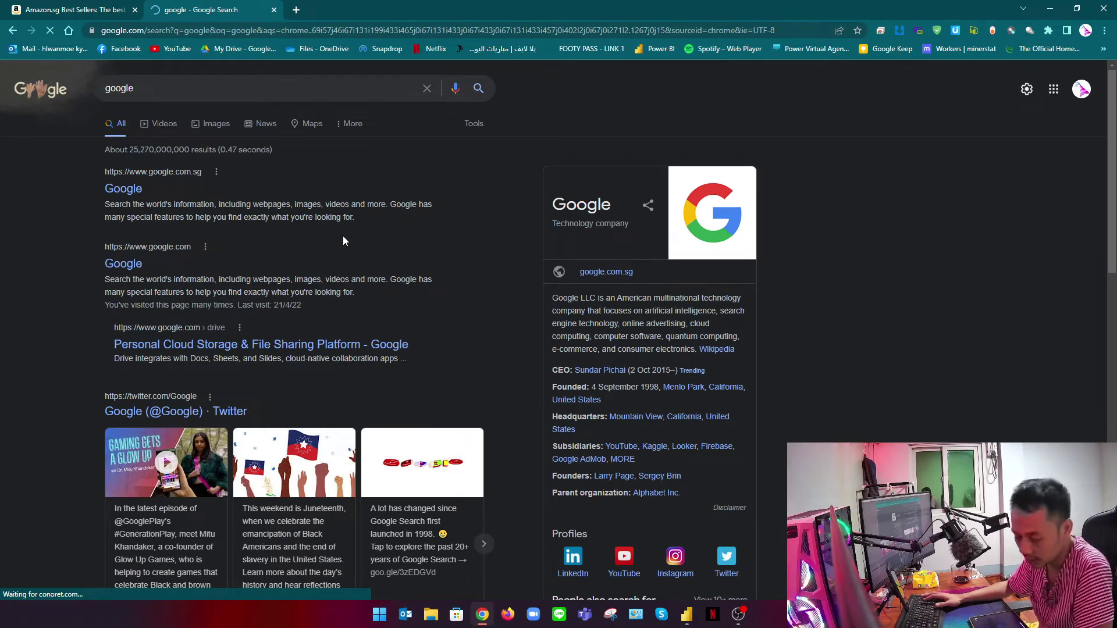
Search Google for "amazon" and open the Amazon.sg store from the results
double_click(157, 87)
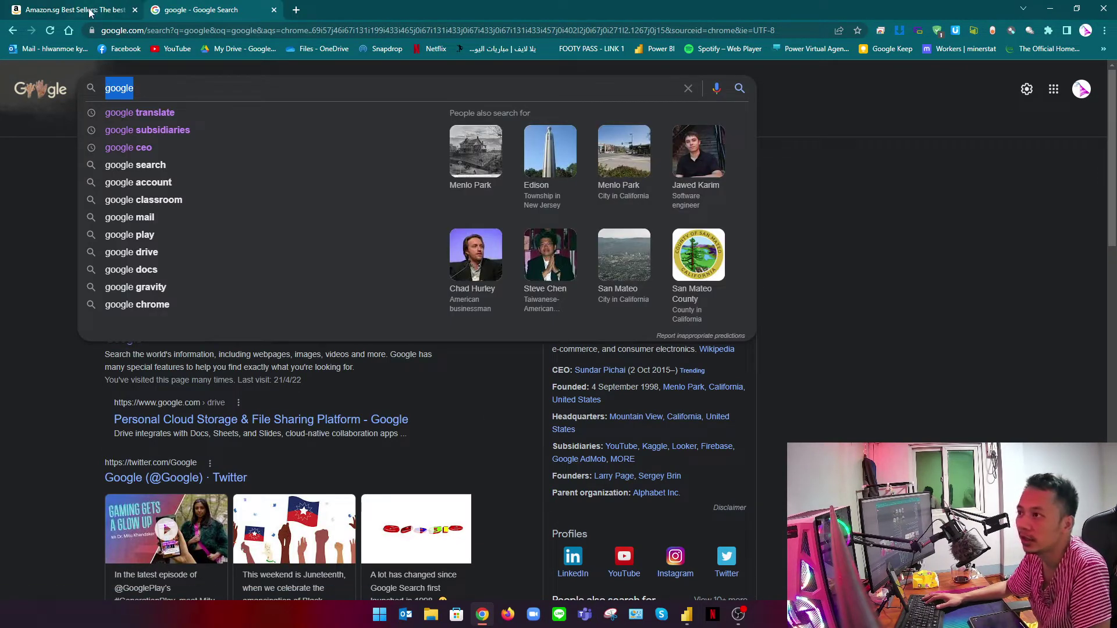
type("amaz")
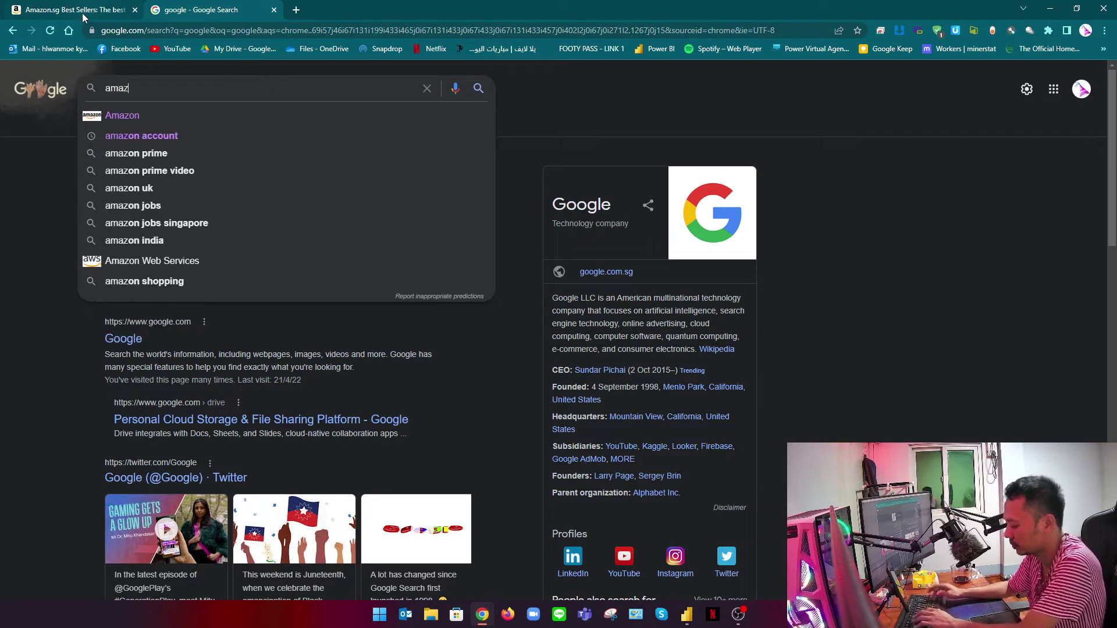
type("on")
key("Return")
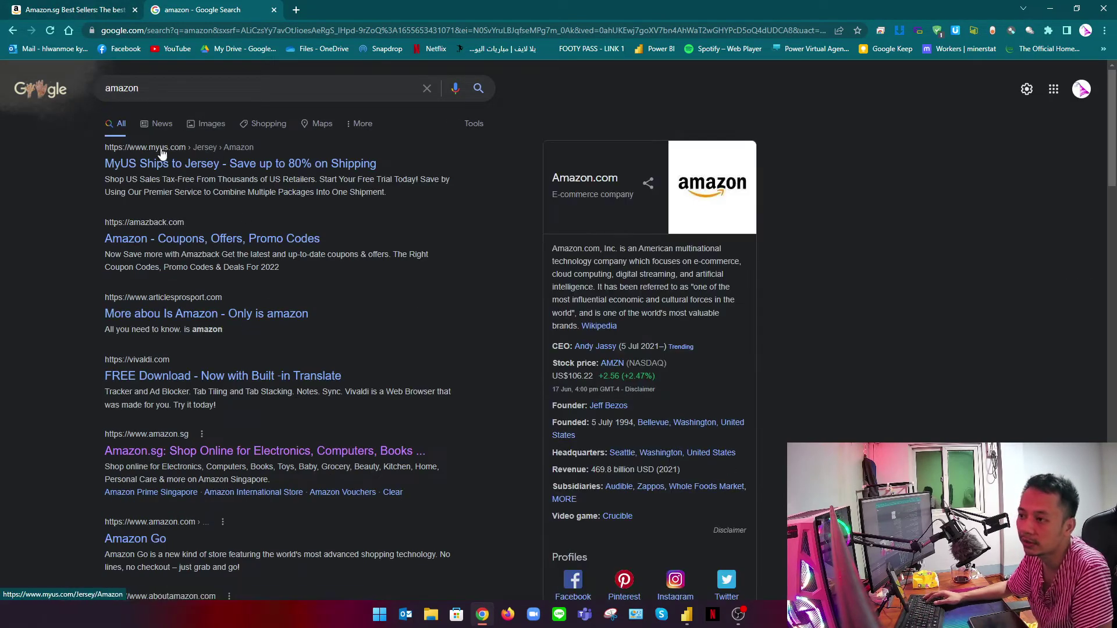
left_click(198, 452)
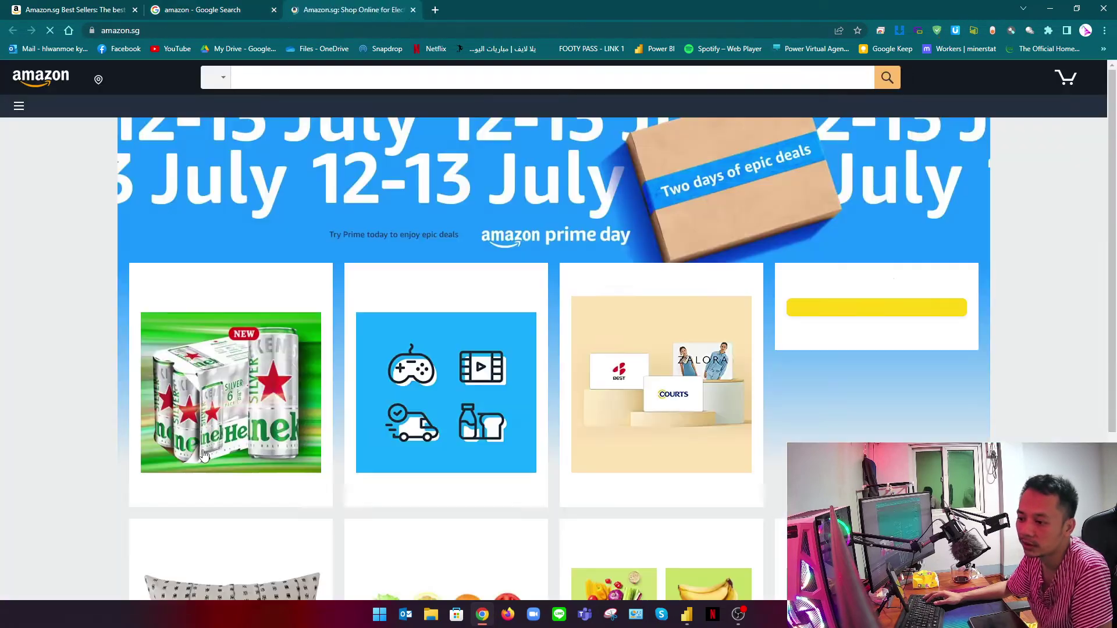
Close the Google results and old best sellers tabs, and look through the Amazon.sg home page
left_click(273, 10)
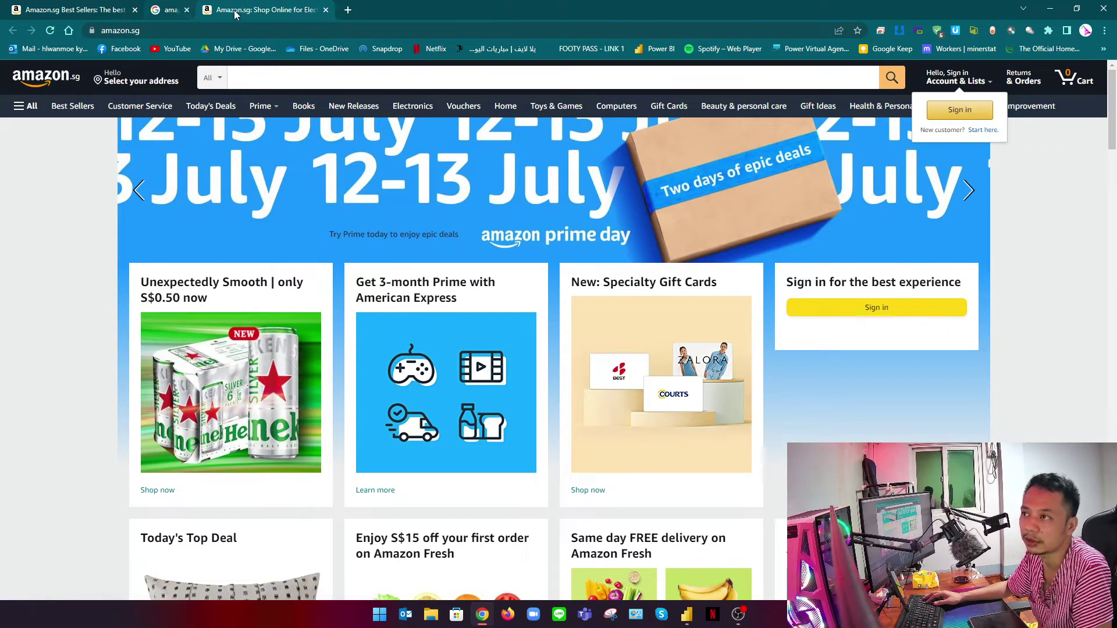
left_click(135, 10)
scroll(357, 387, "down", 15)
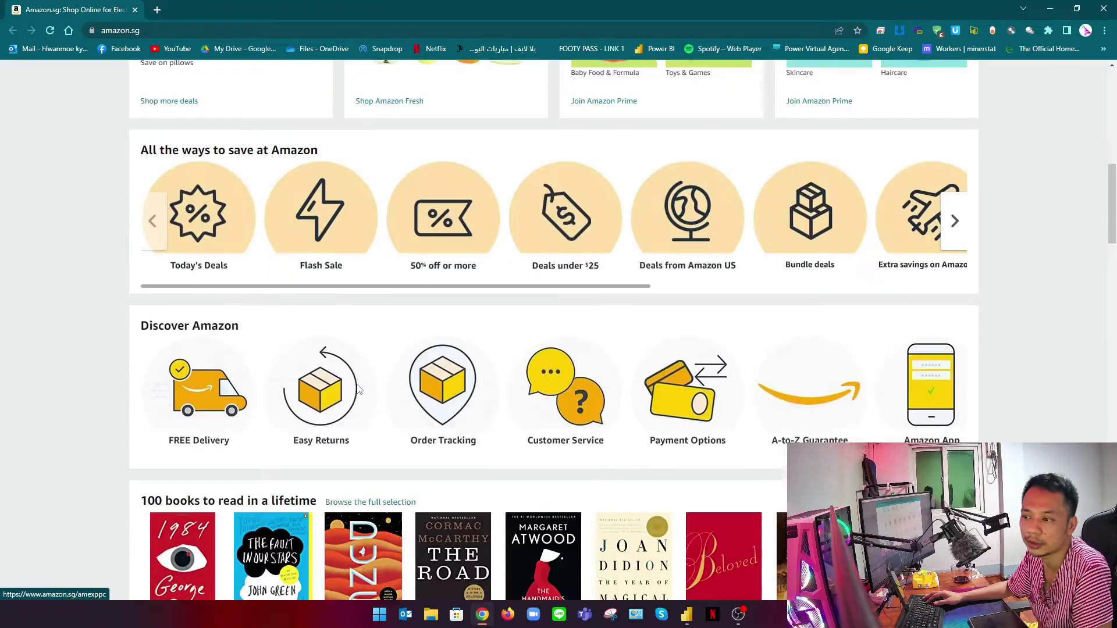
scroll(356, 389, "down", 8)
scroll(357, 389, "up", 10)
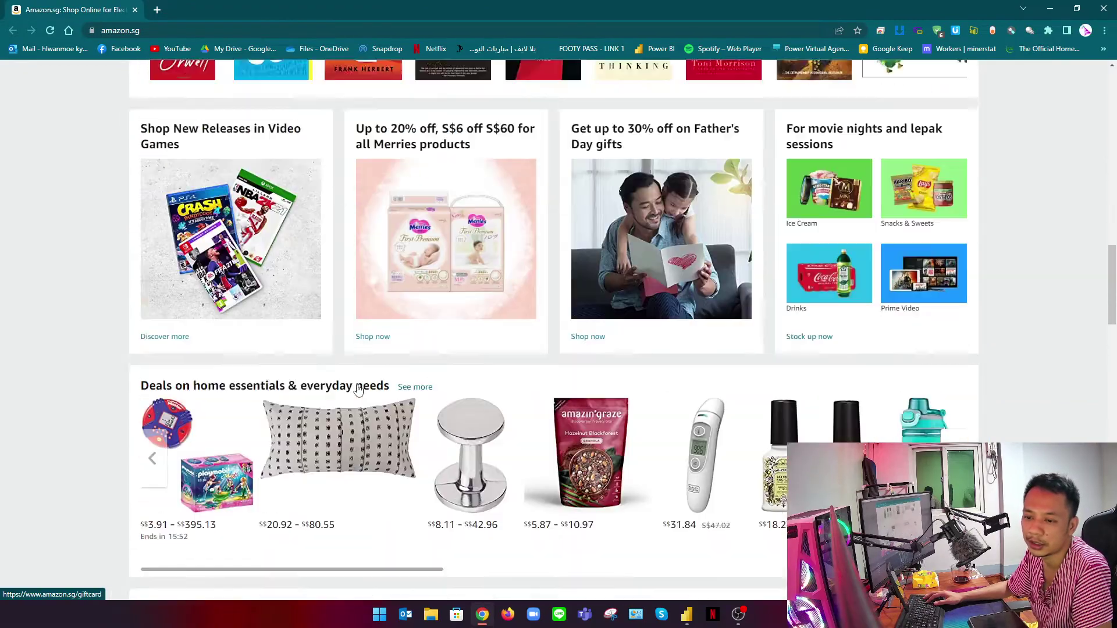
scroll(357, 389, "up", 10)
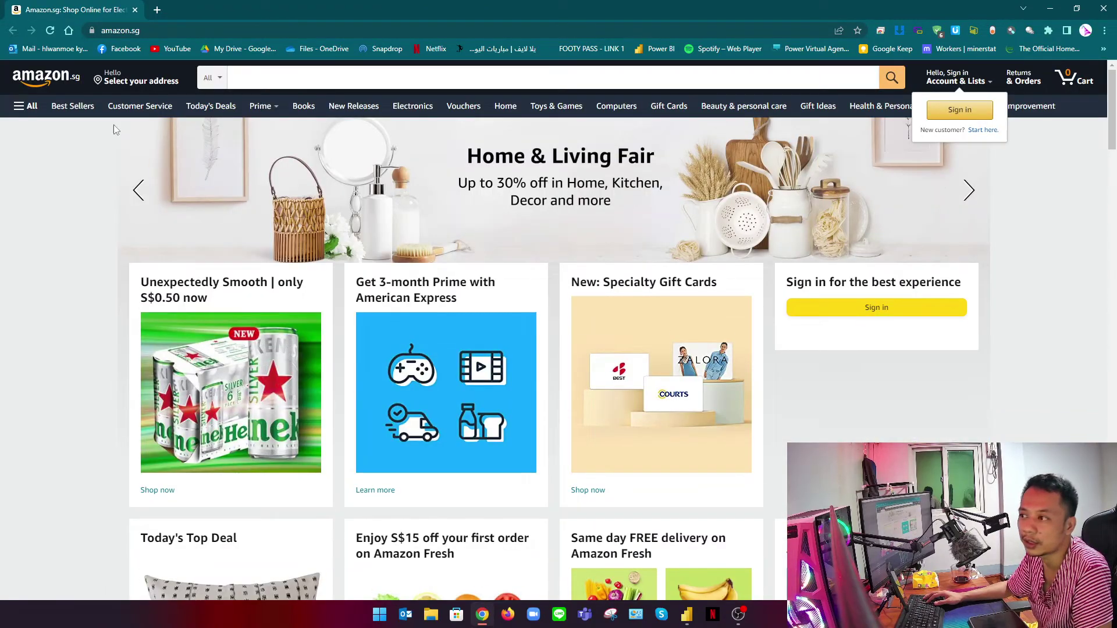
Open Amazon's full Best Sellers in Office Products list and look through the ranked products
left_click(81, 108)
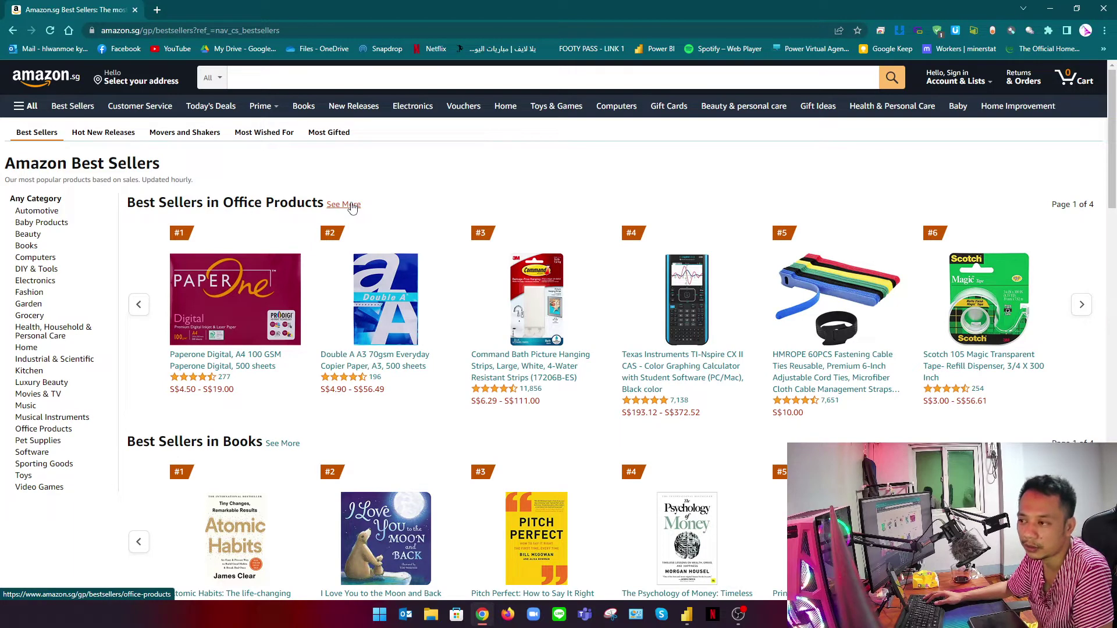
left_click(353, 207)
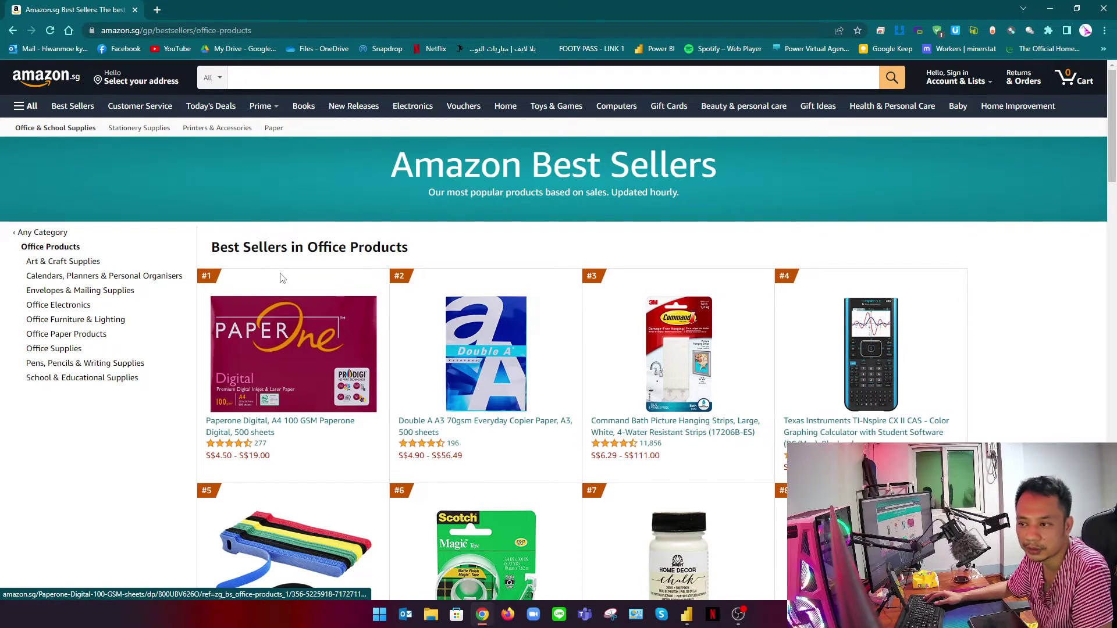
scroll(624, 428, "down", 20)
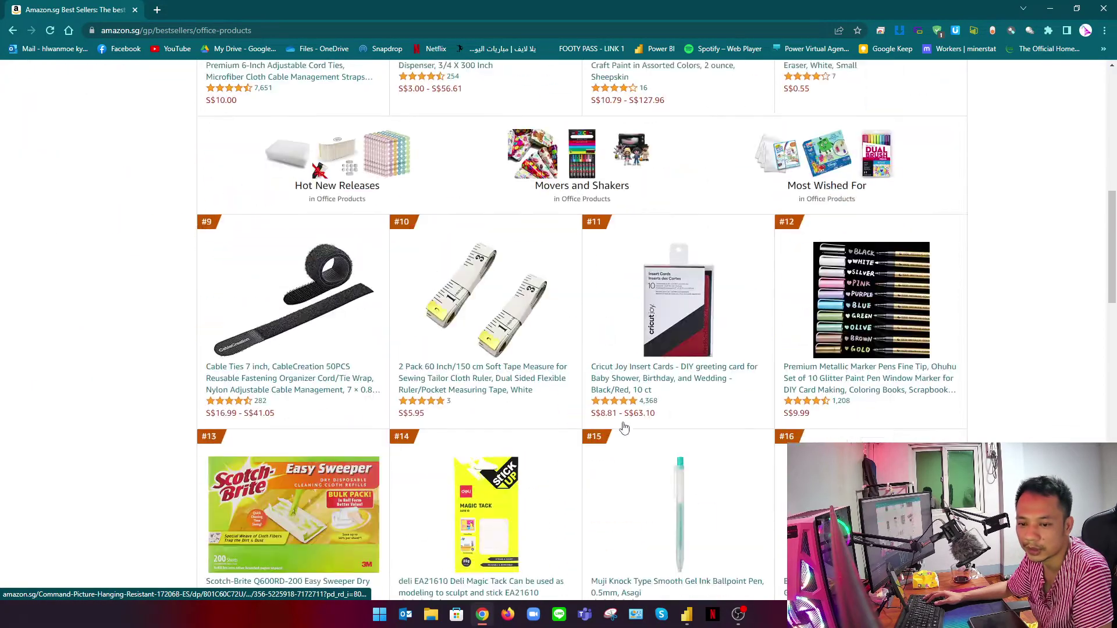
scroll(624, 428, "down", 20)
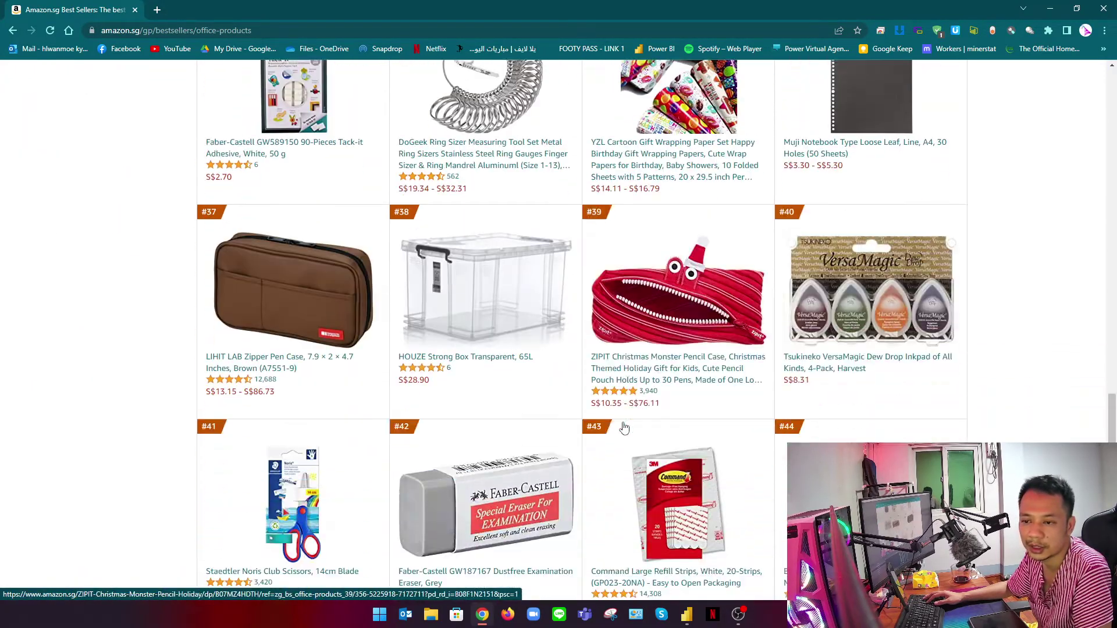
scroll(622, 426, "up", 6)
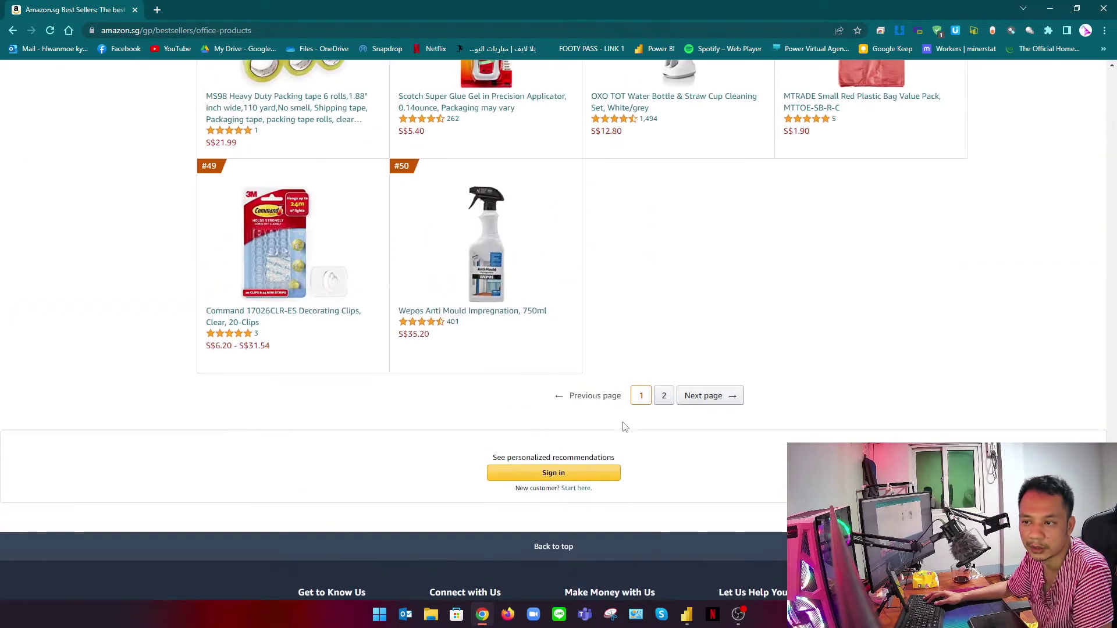
scroll(428, 237, "up", 20)
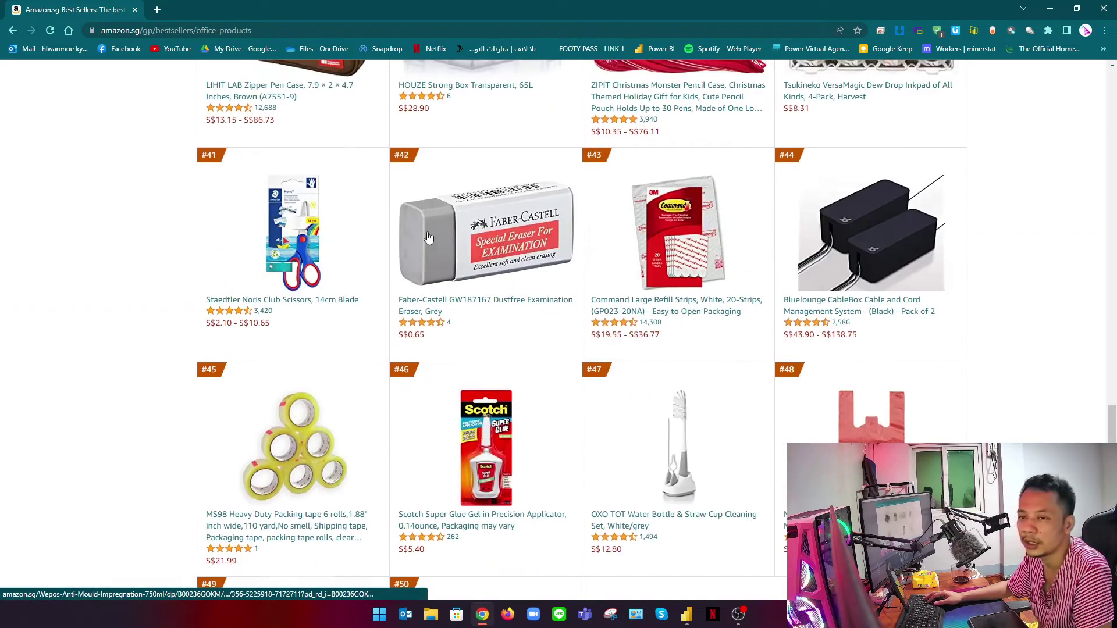
scroll(428, 237, "up", 20)
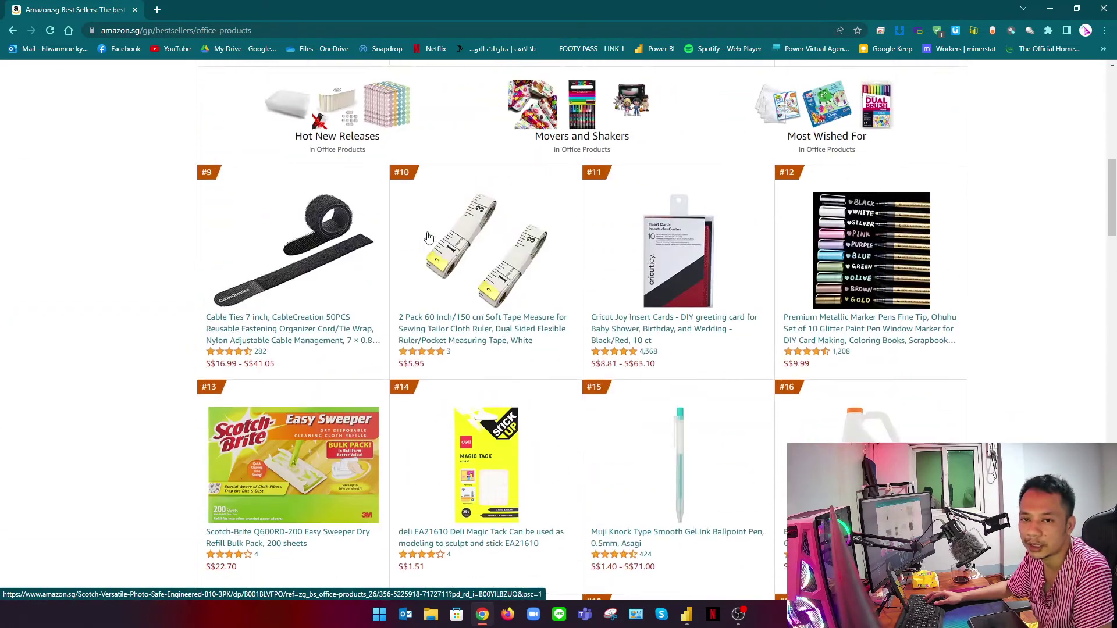
scroll(355, 345, "down", 2)
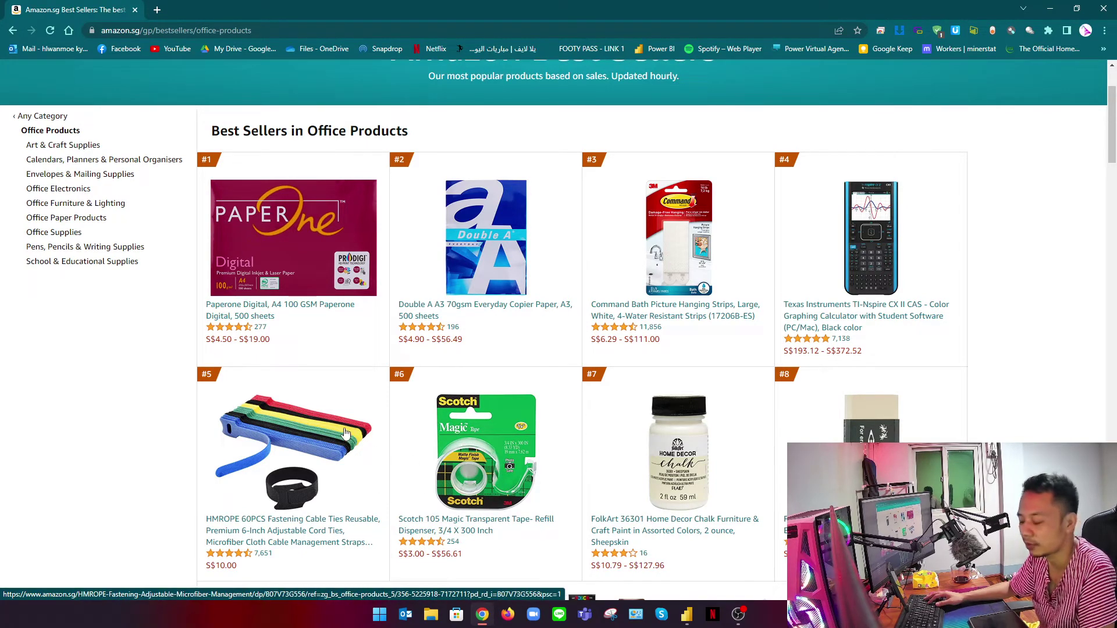
Launch Excel and create a blank workbook in a maximized window with enlarged cells
key("super+r")
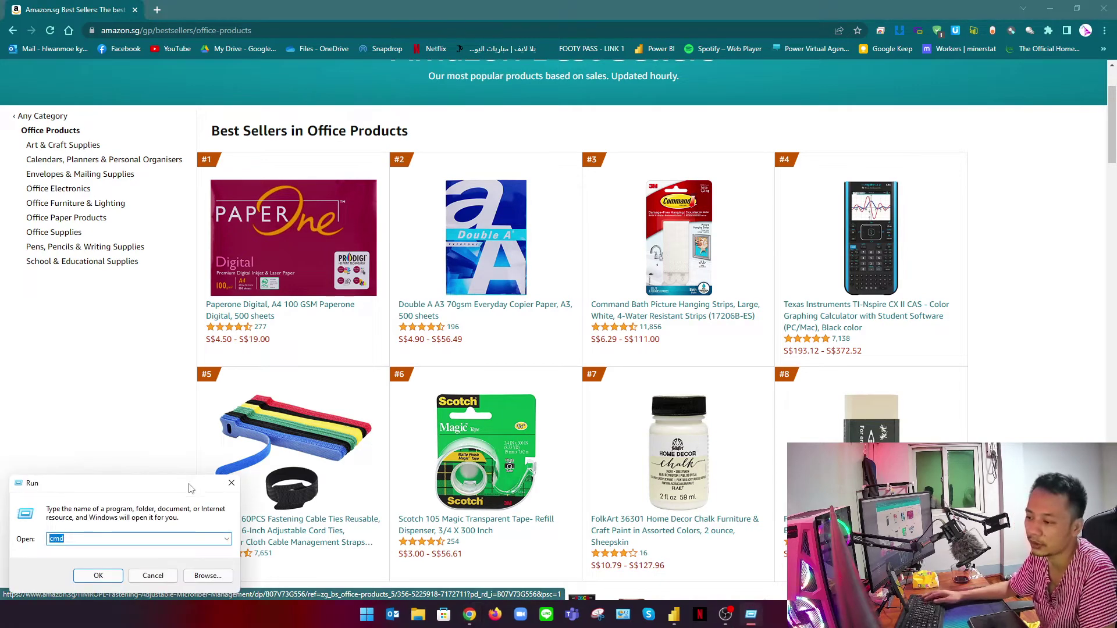
type("exce")
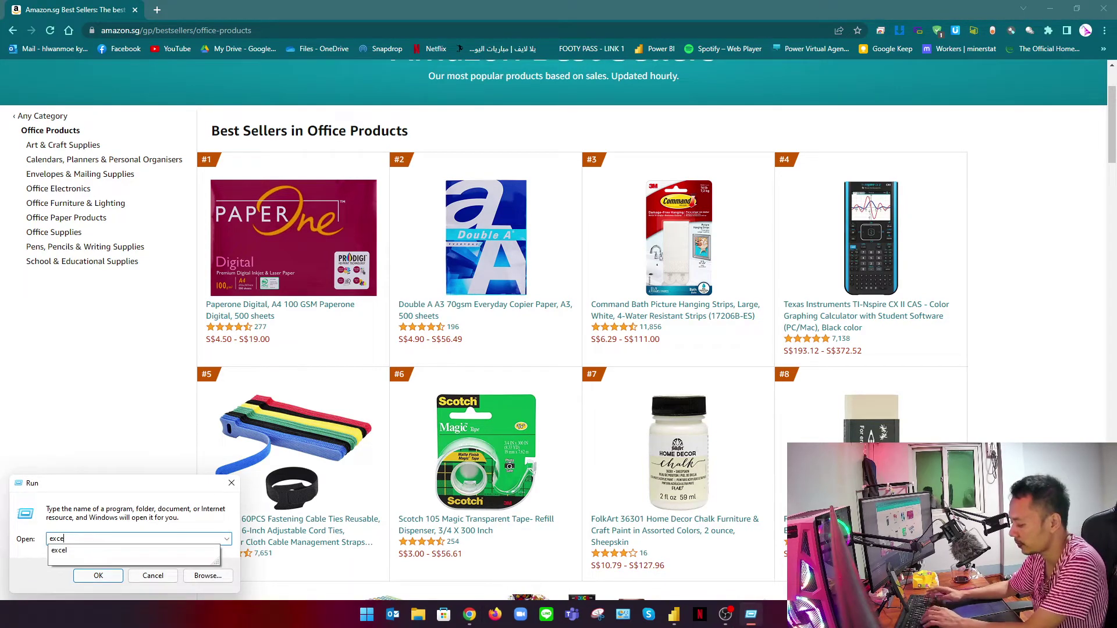
type("l")
key("Return")
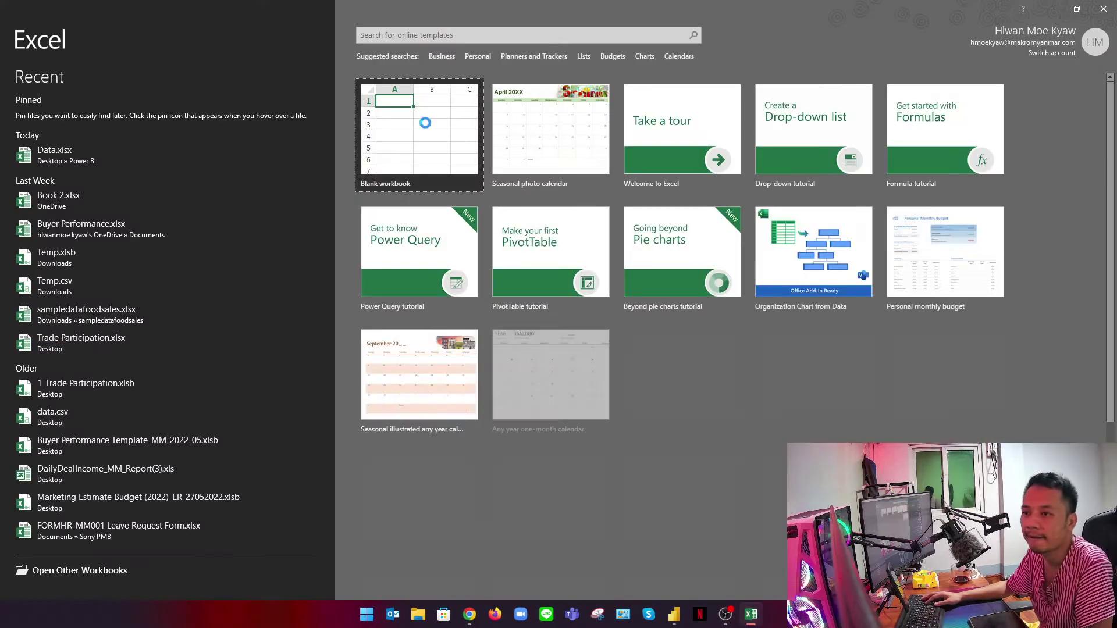
left_click(408, 134)
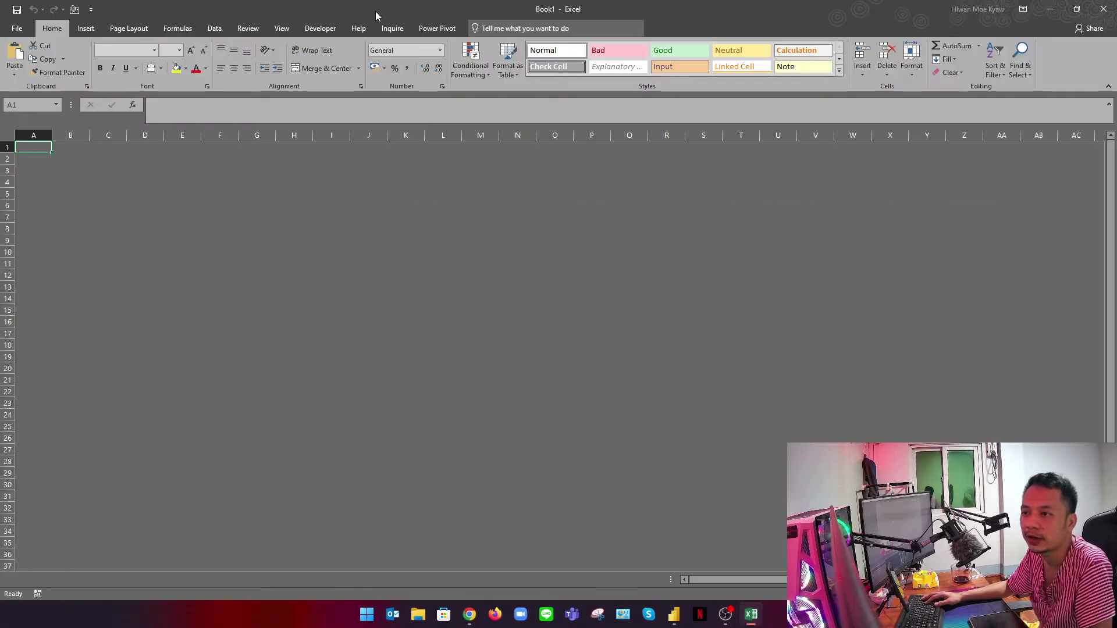
mouse_move(372, 12)
left_mouse_down()
mouse_move(445, 293)
mouse_move(563, 331)
mouse_move(763, 270)
mouse_move(759, 320)
mouse_move(380, 169)
left_mouse_up()
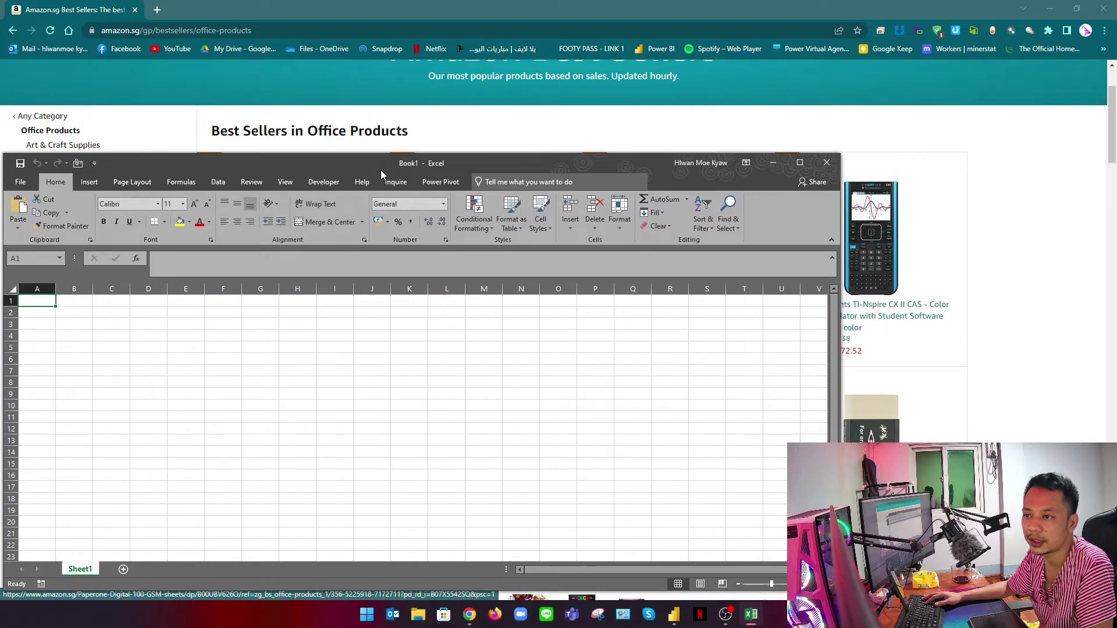
double_click(380, 169)
scroll(290, 347, "up", 7)
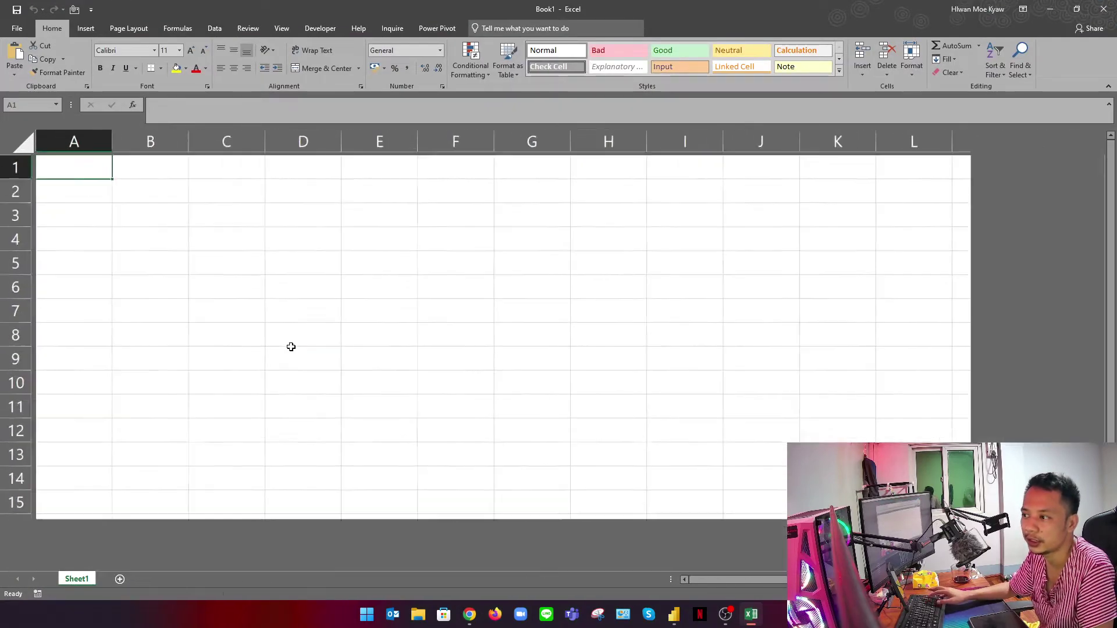
scroll(291, 346, "up", 2)
Enter the header "Product Name" in cell A1
type("Pr")
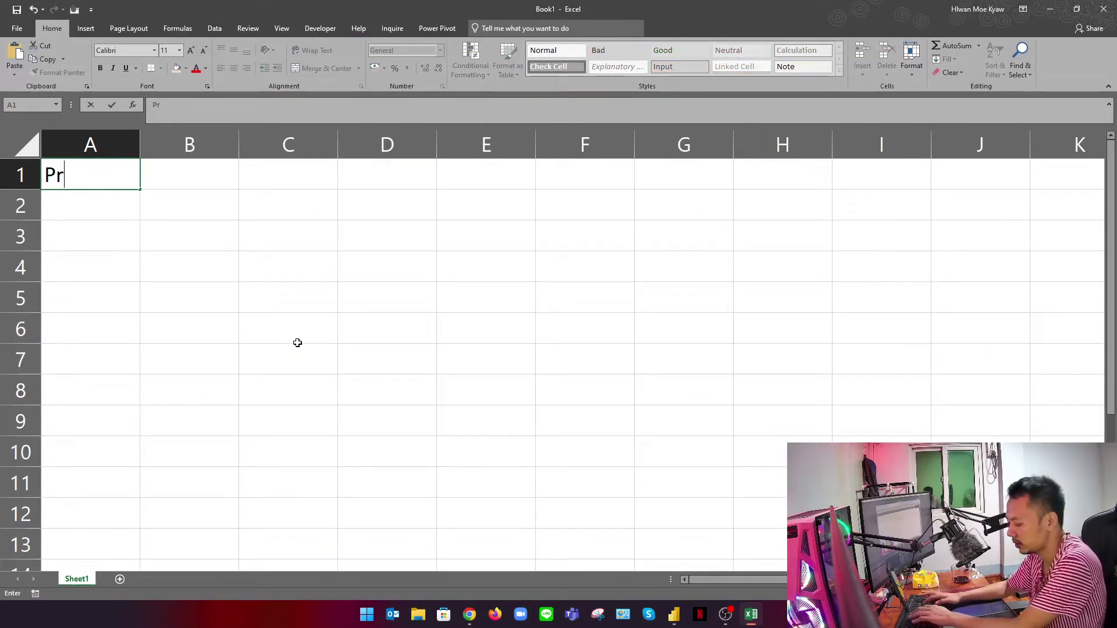
type("oduct ")
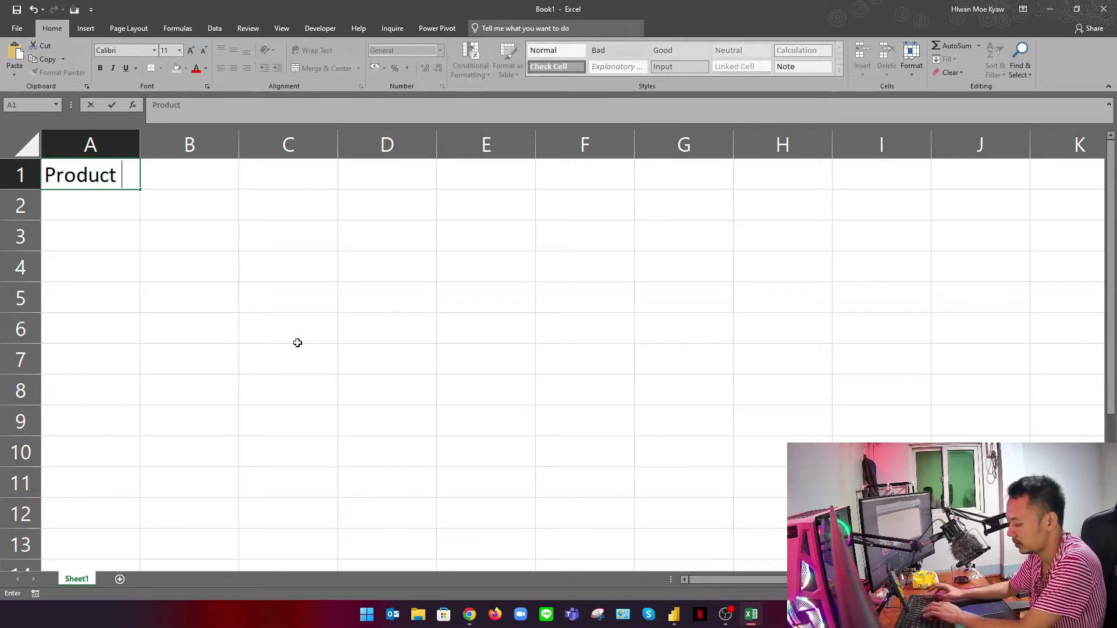
type("Name")
key("Return")
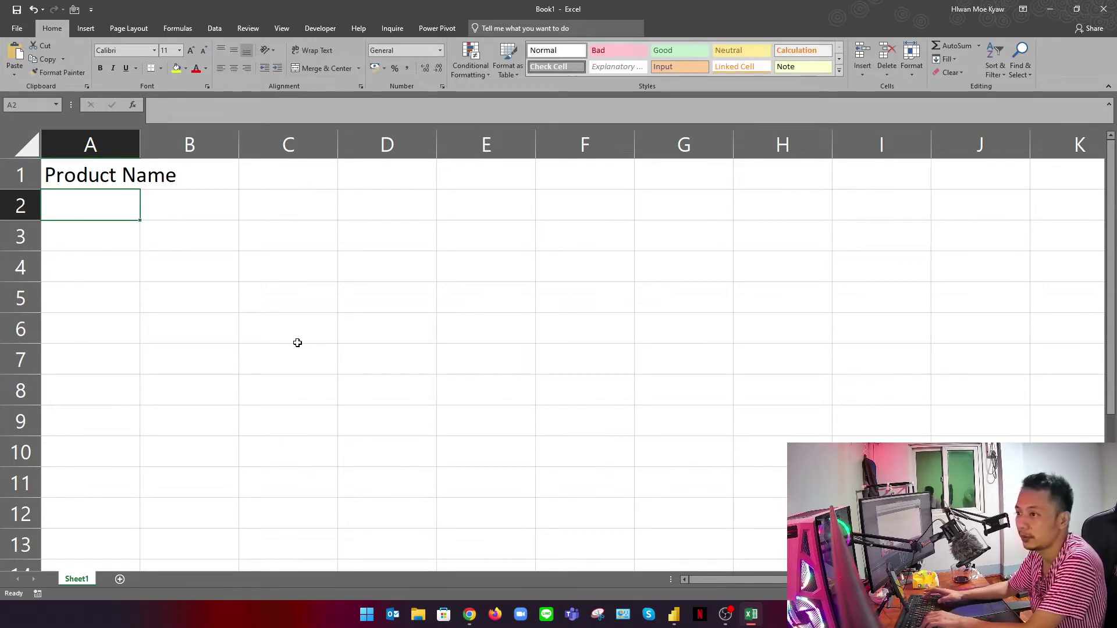
Enter the header "Rating" in cell B1 and widen column A to fit the Product Name header
key("Up")
key("Right")
key("alt+Tab")
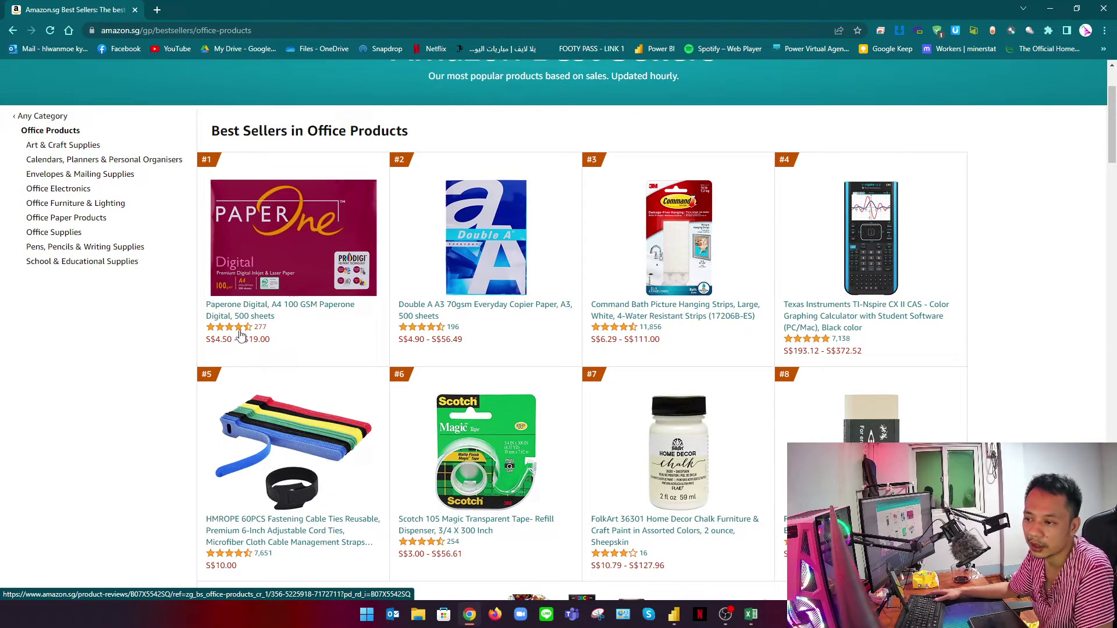
key("alt+Tab")
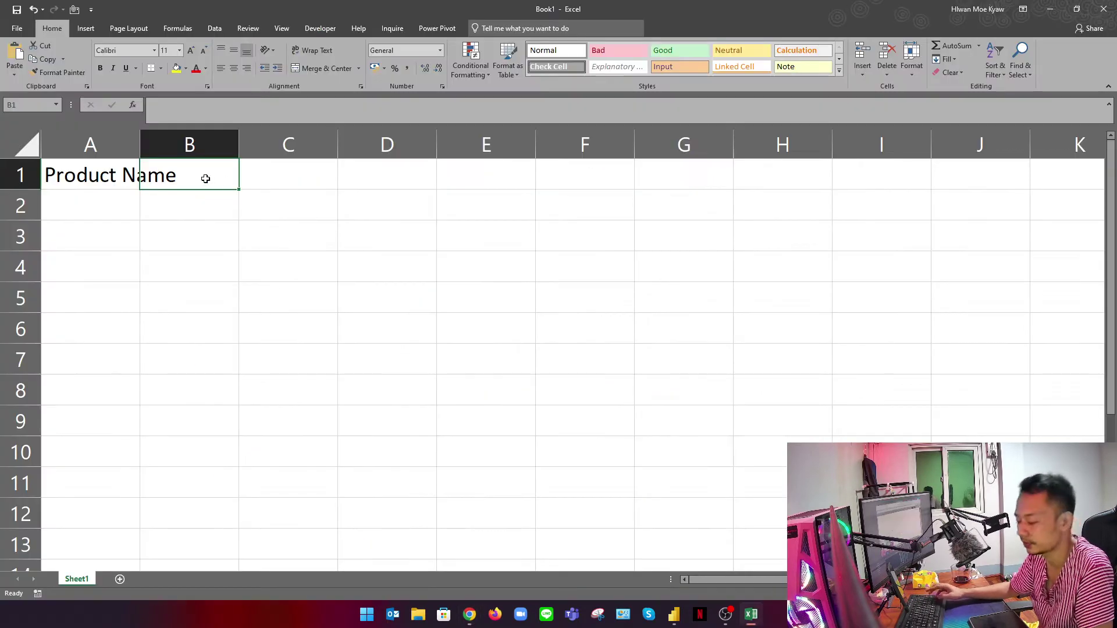
type("Rating")
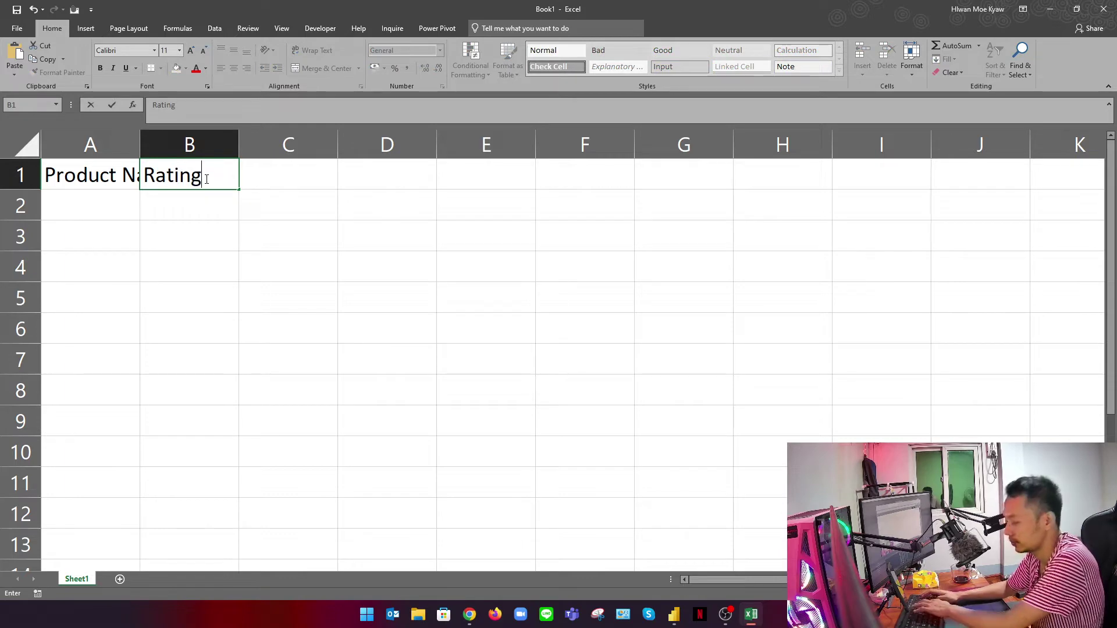
key("Return")
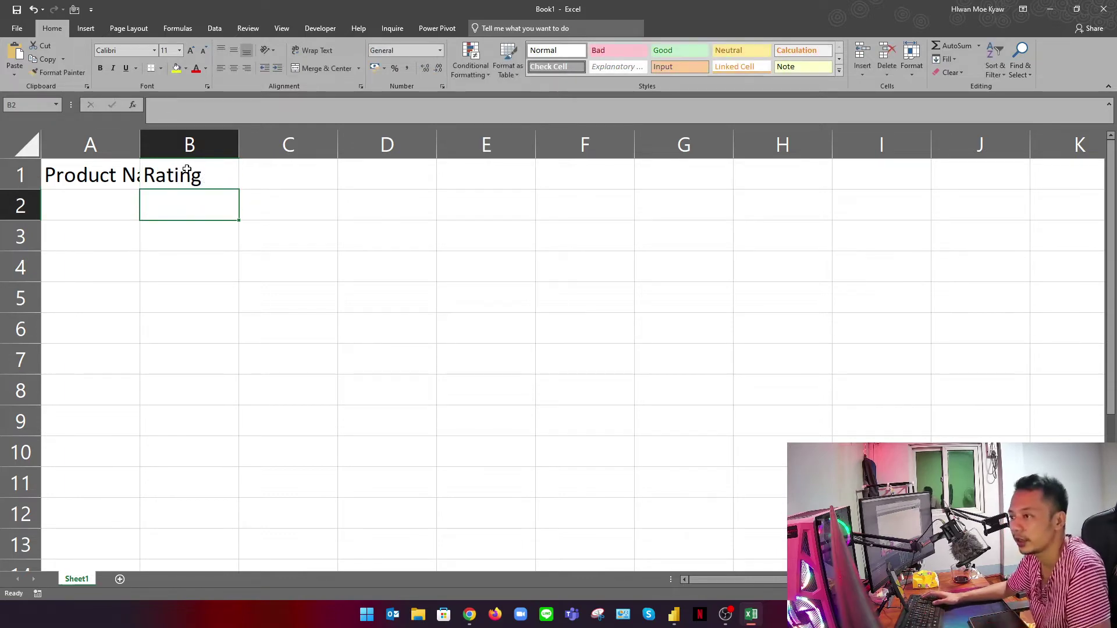
left_click_drag(139, 143, 194, 143)
left_click(248, 178)
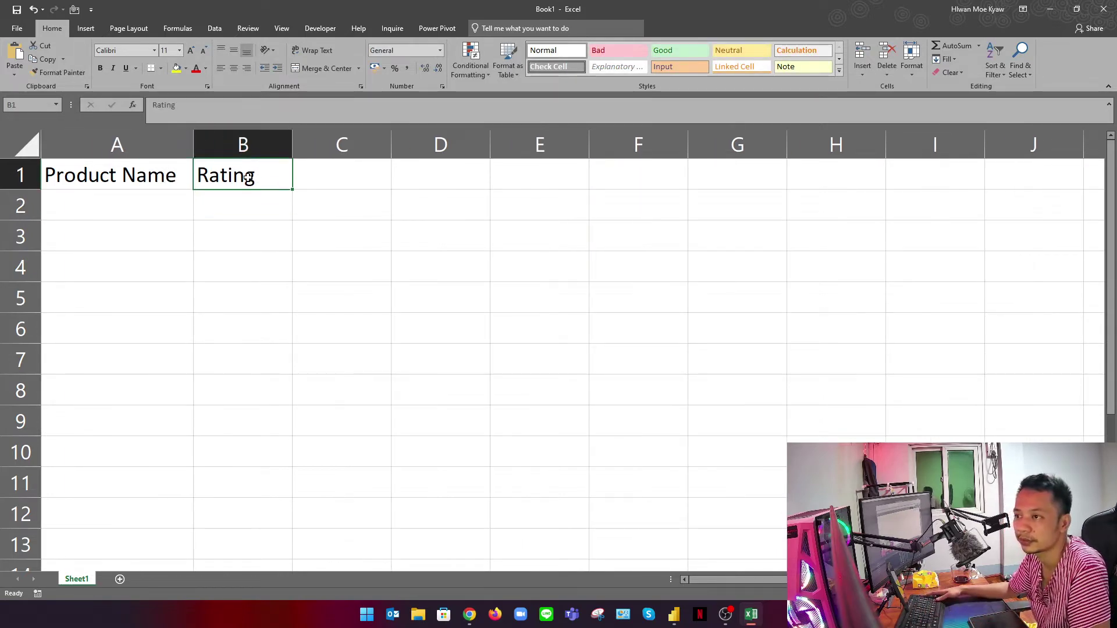
Check the first product's listing on Amazon and enter the header "Viewer" in cell C1 of the Excel sheet
key("alt+Tab")
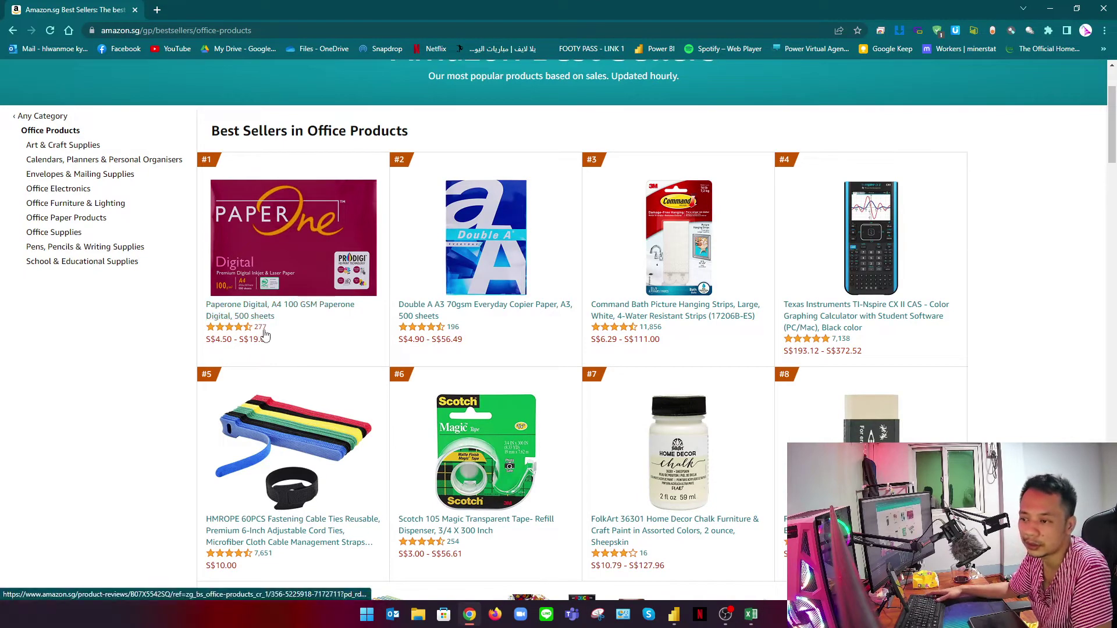
key("alt+Tab")
left_click(308, 180)
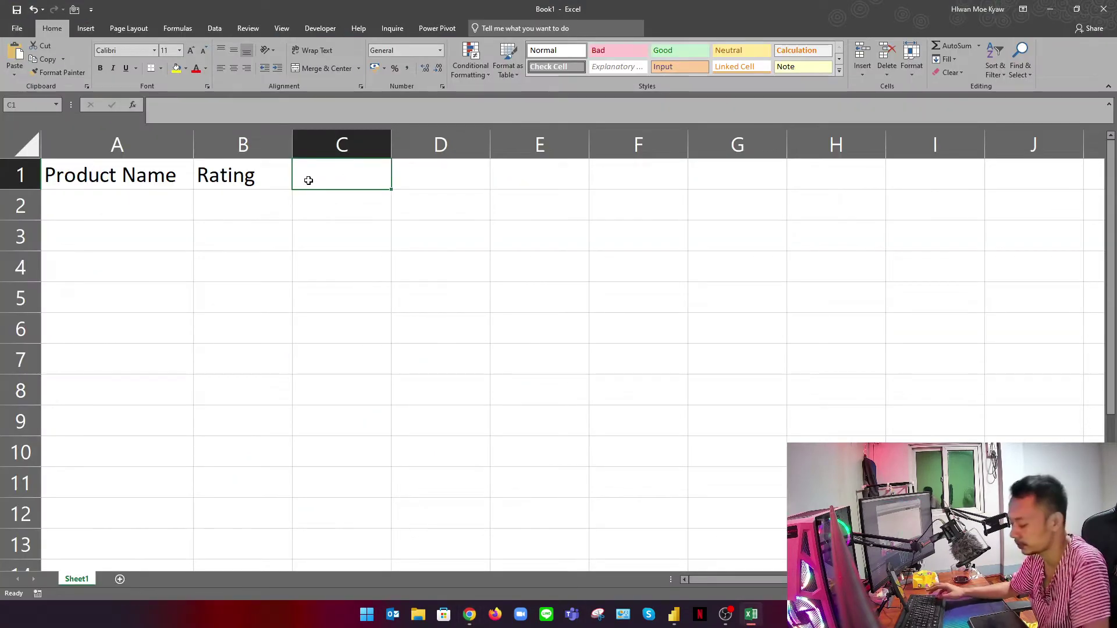
type("V")
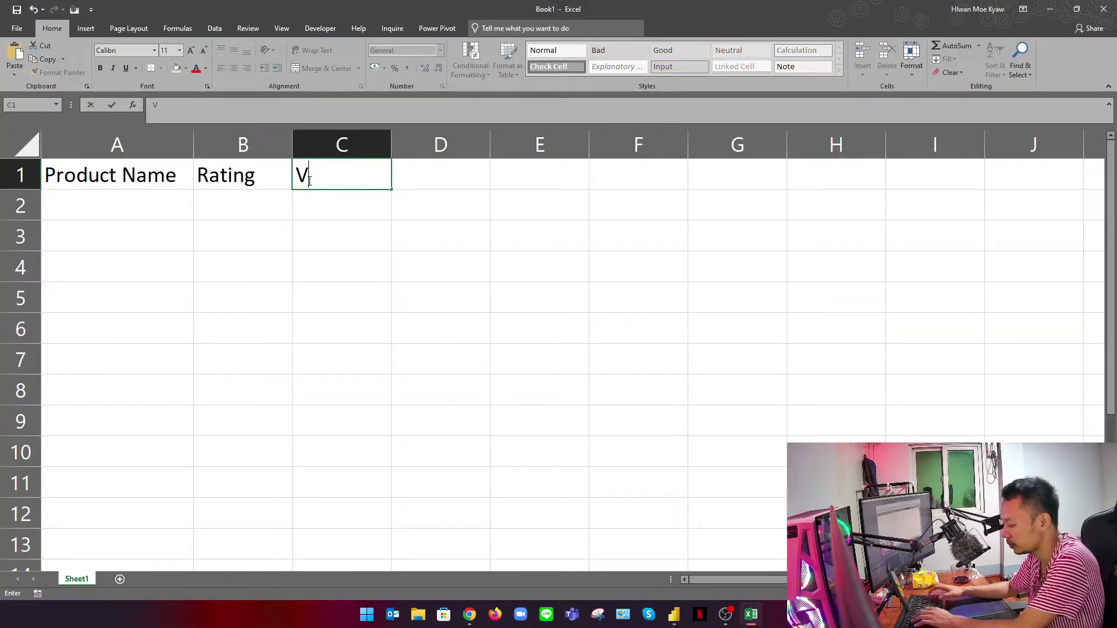
type("iewer")
key("Return")
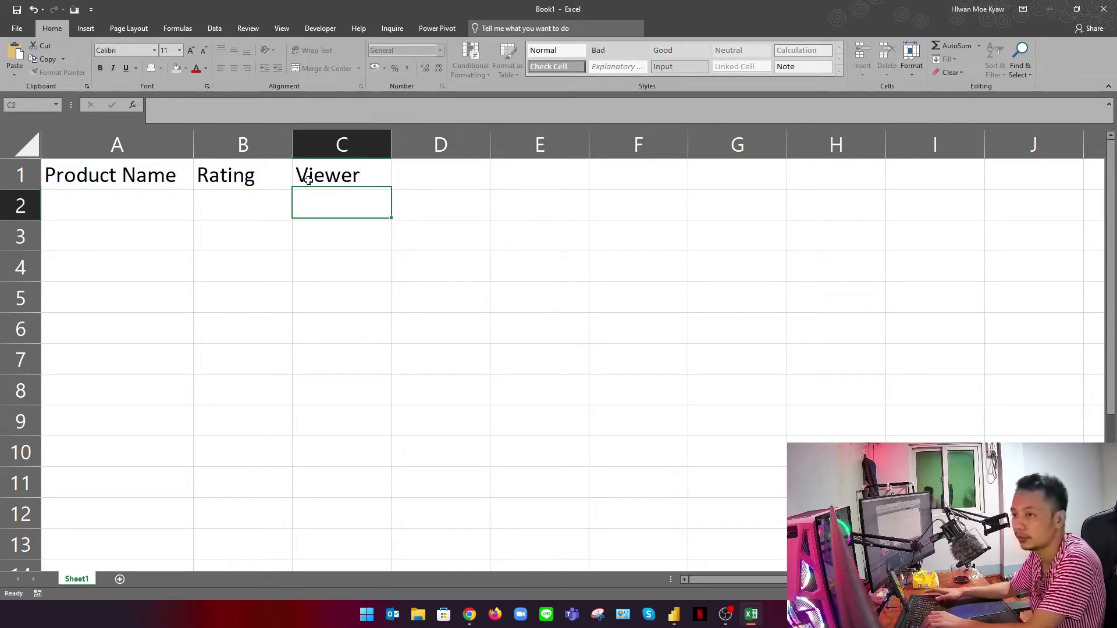
Check the price range on the Amazon listing and enter the Excel headers "Unit Price" in D1 and "Ctn Price" in E1
key("alt+Tab")
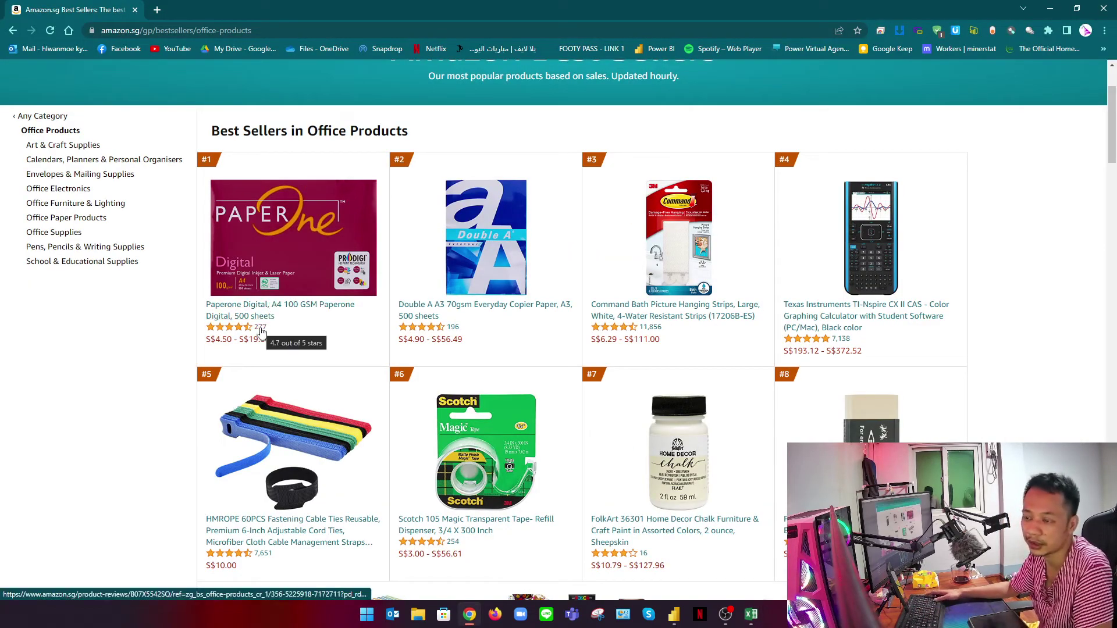
key("alt+Tab")
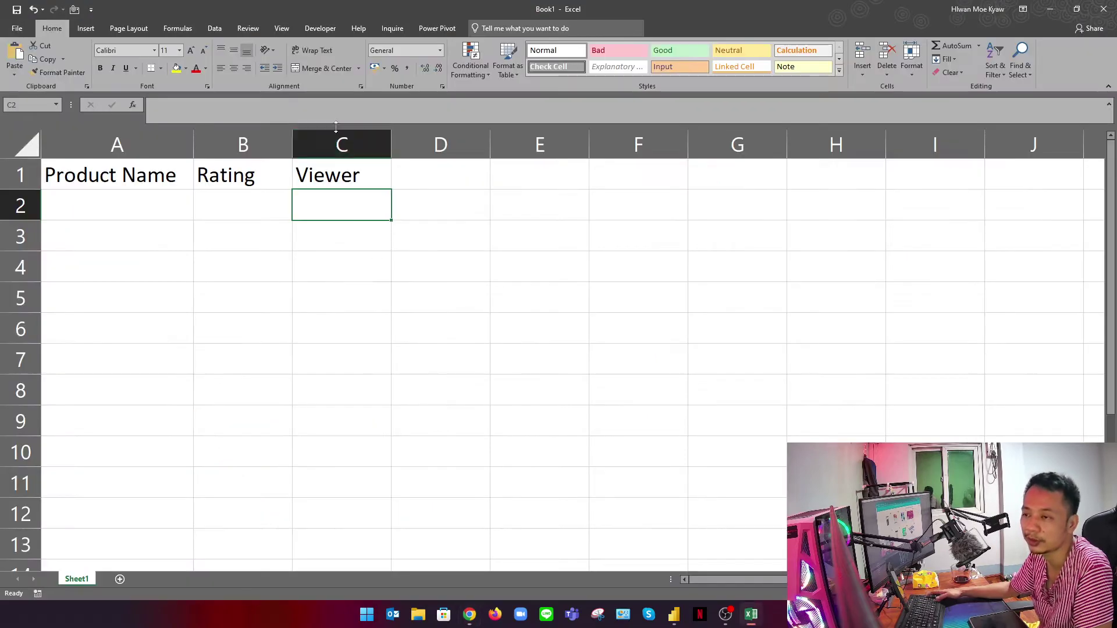
left_click(411, 177)
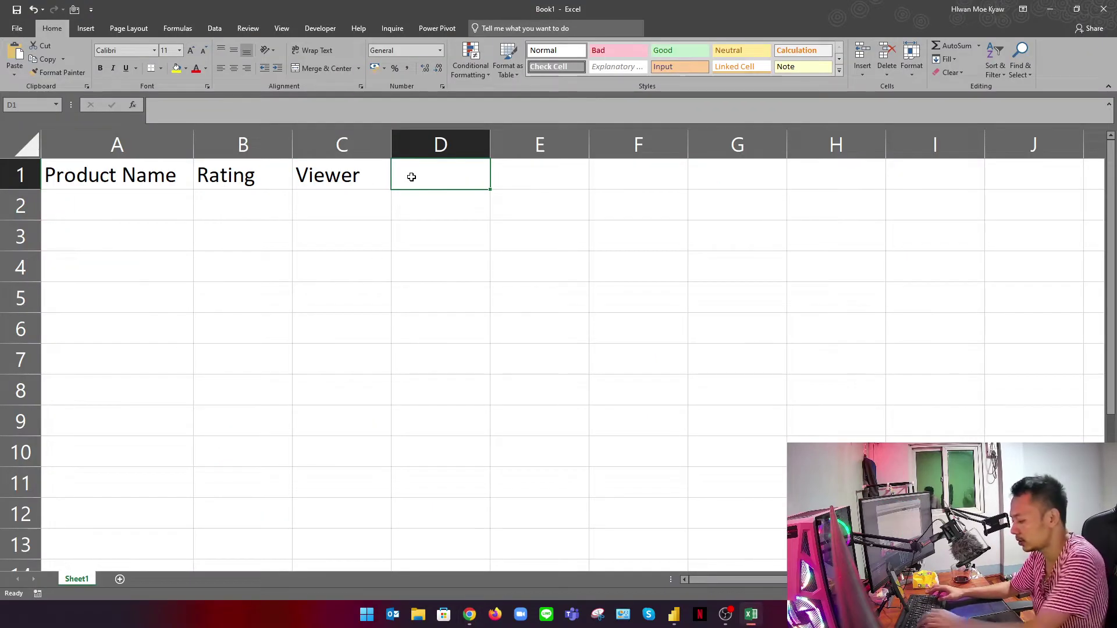
type("Uni")
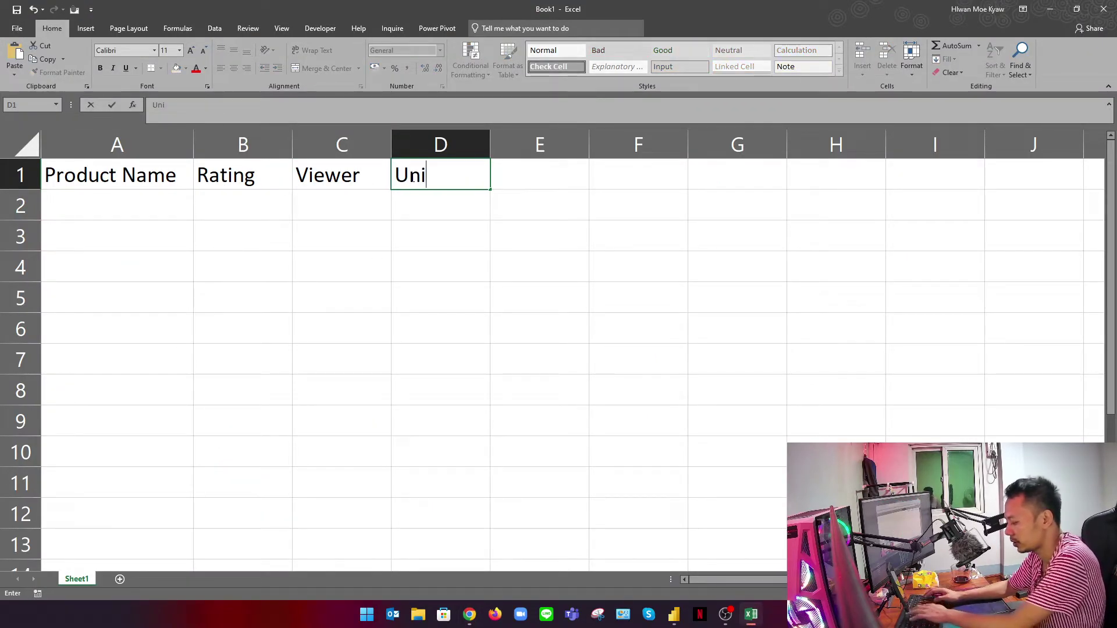
type("t Price")
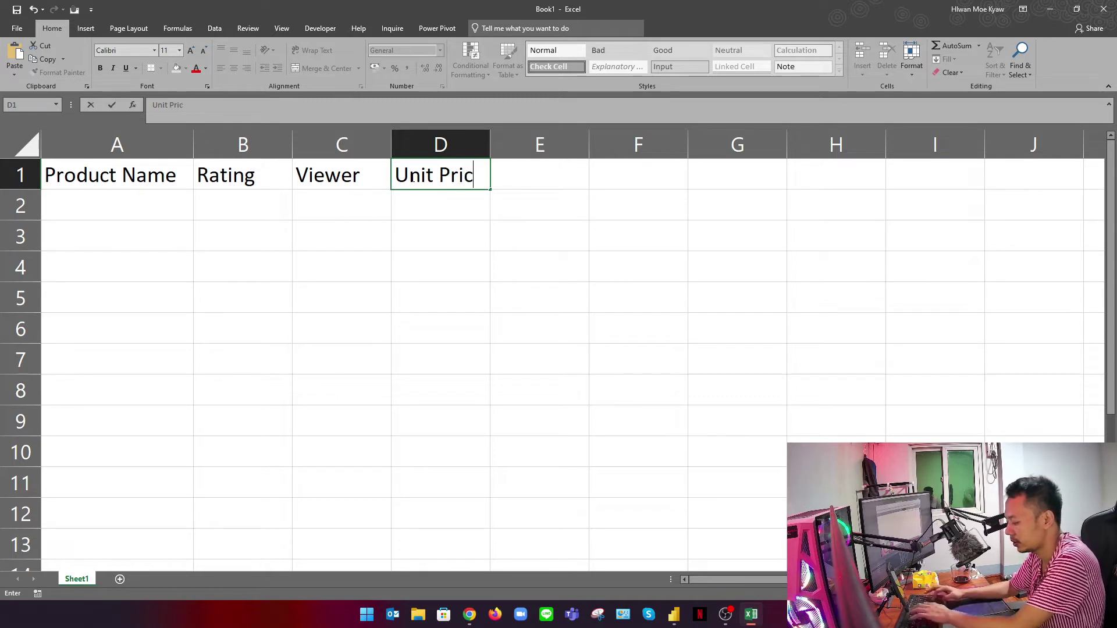
key("Return")
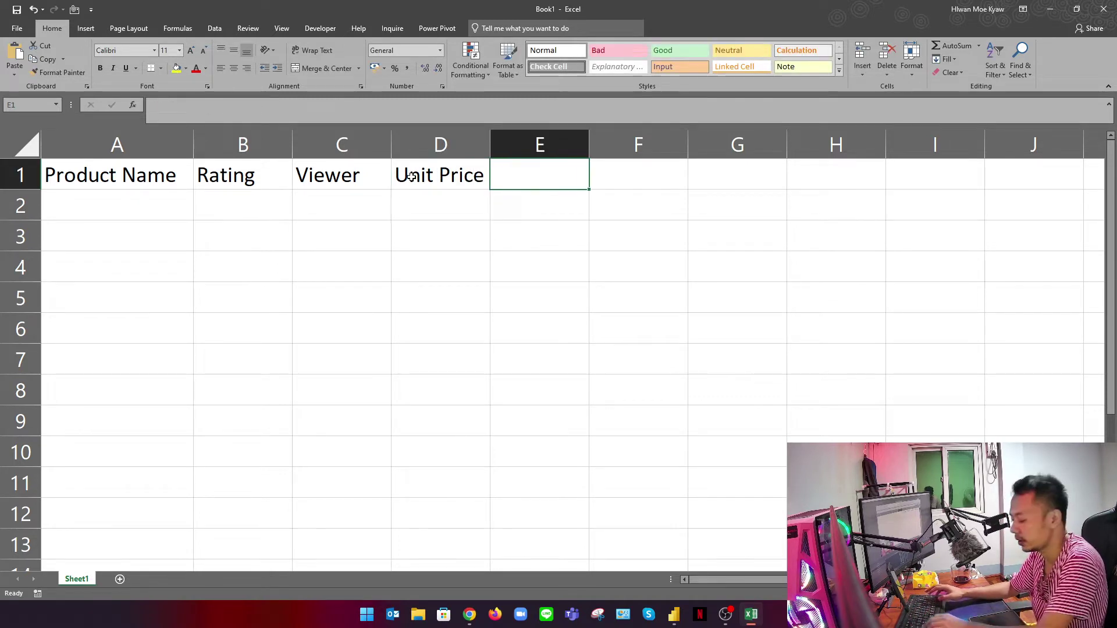
type("Ctn")
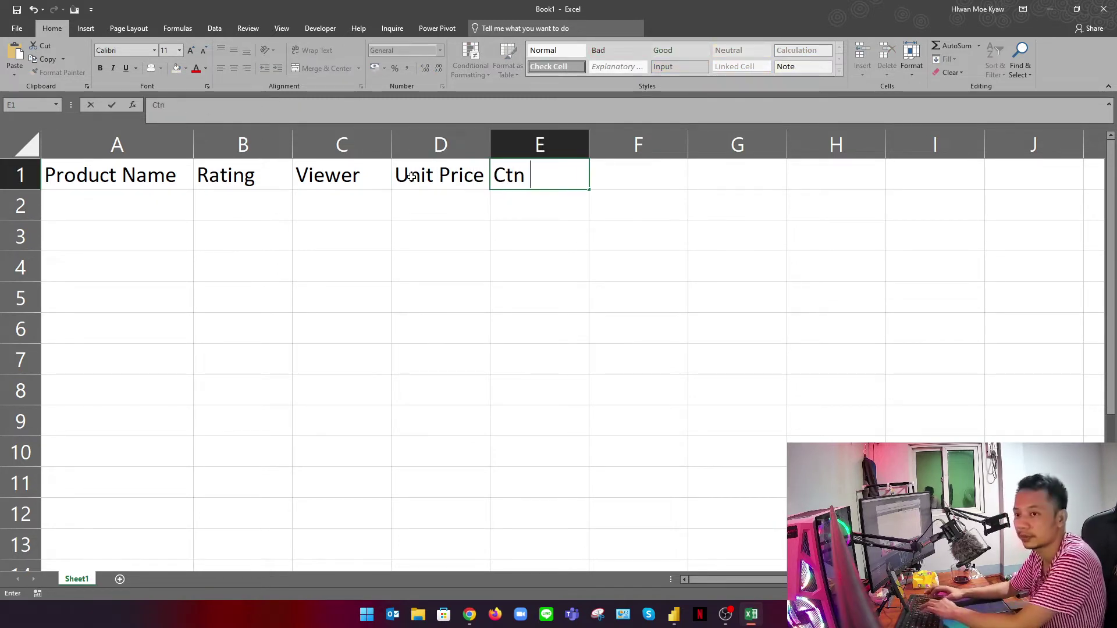
type(" Price")
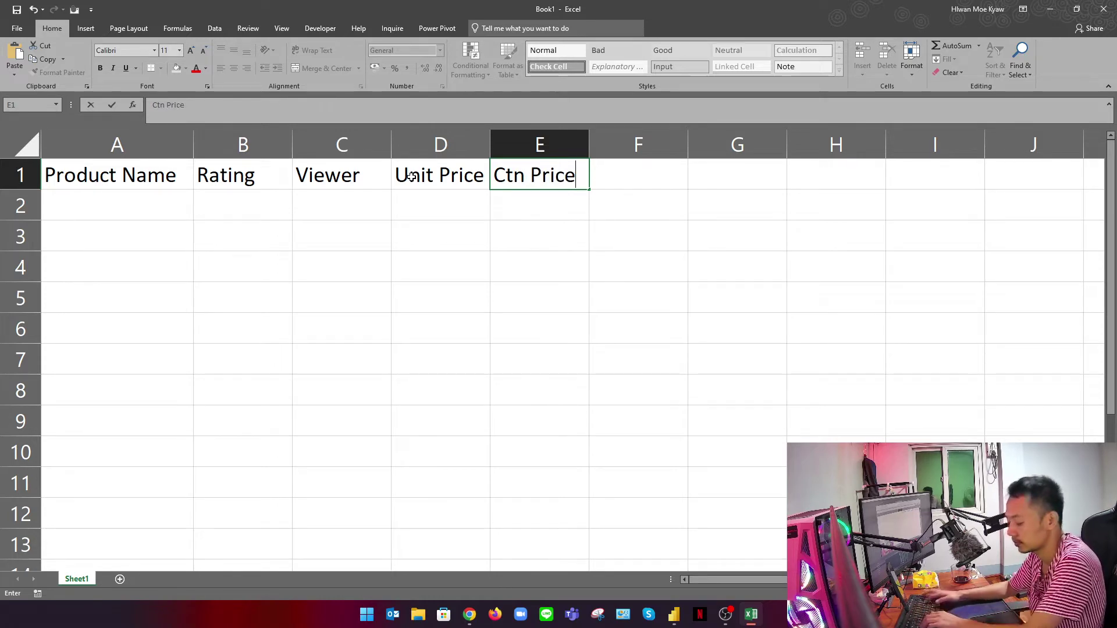
key("Return")
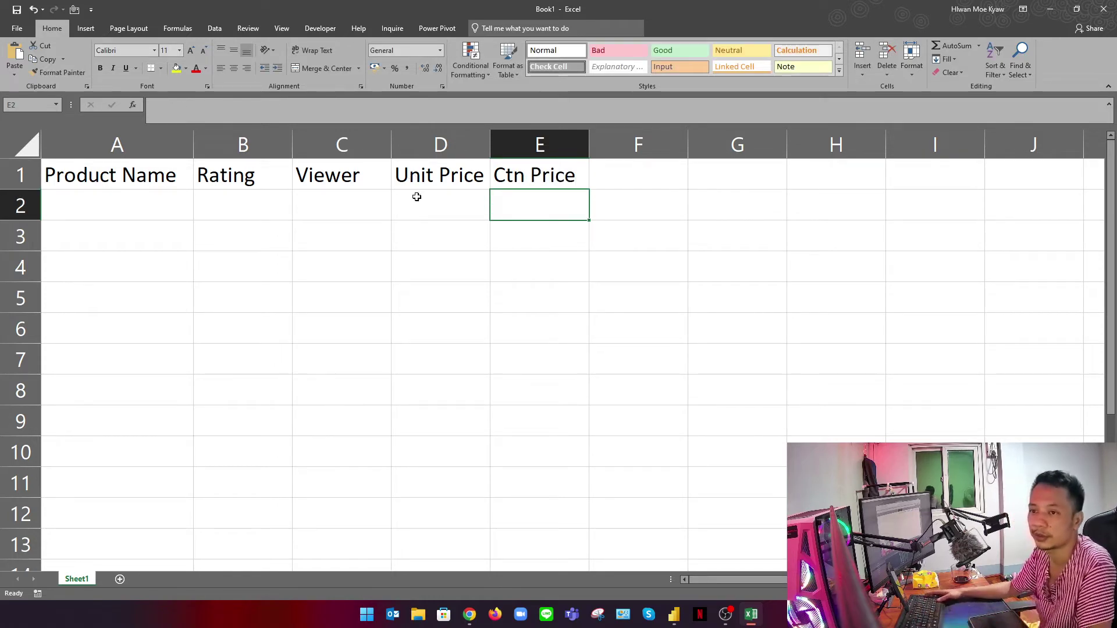
Copy the #1 product's name from Amazon into Excel cell A2 as plain text and fit column A to it
key("alt+Tab")
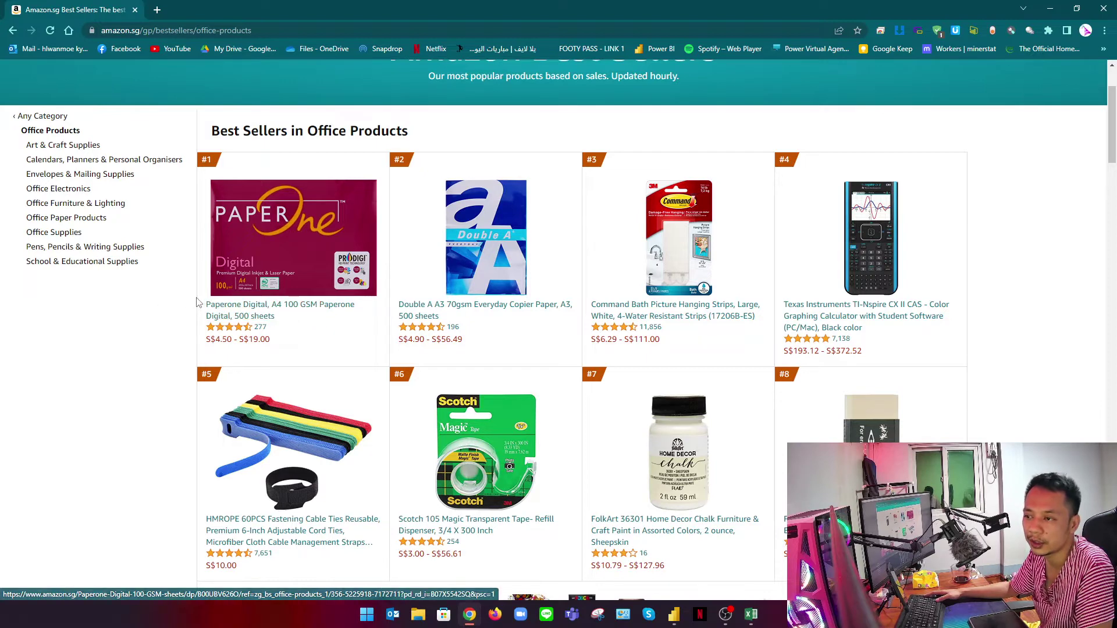
left_click_drag(203, 301, 288, 320)
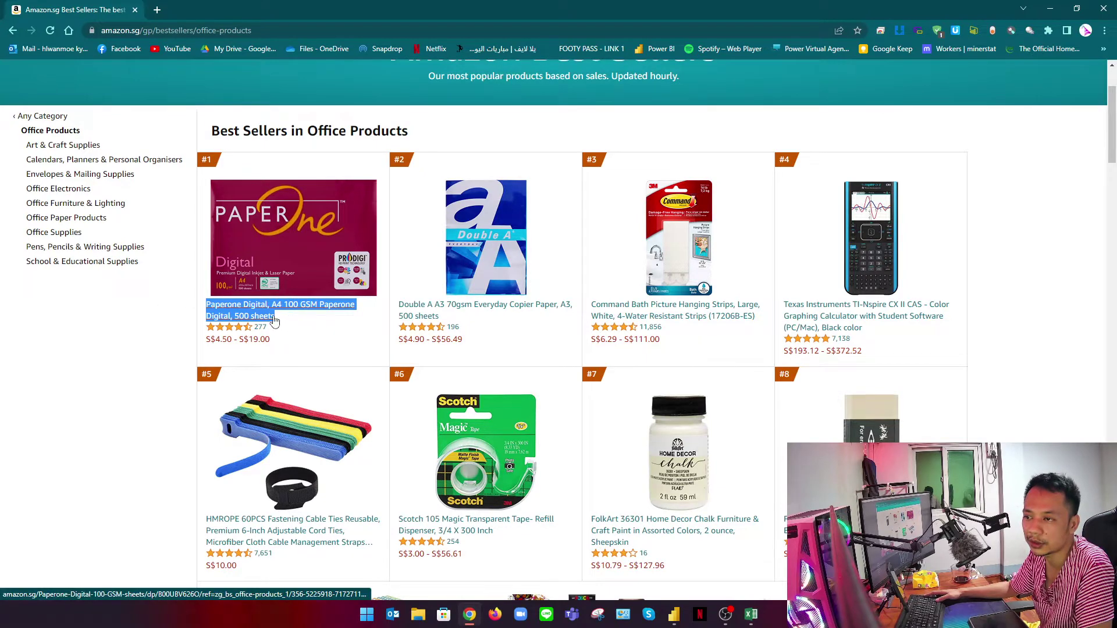
right_click(274, 321)
left_click(302, 397)
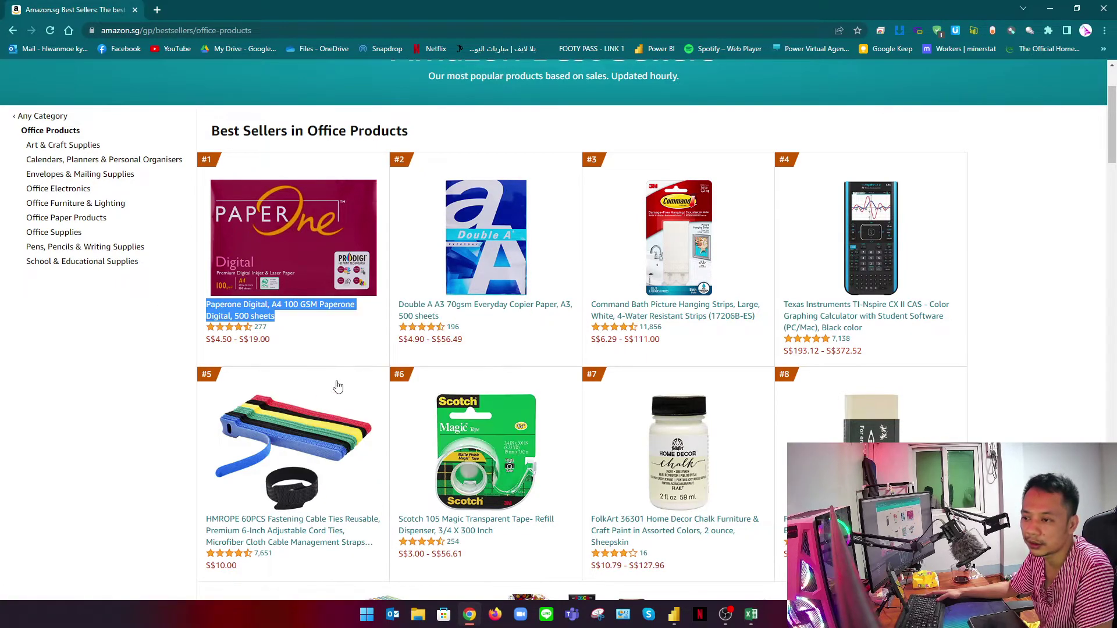
key("alt+Tab")
left_click(103, 202)
right_click(103, 202)
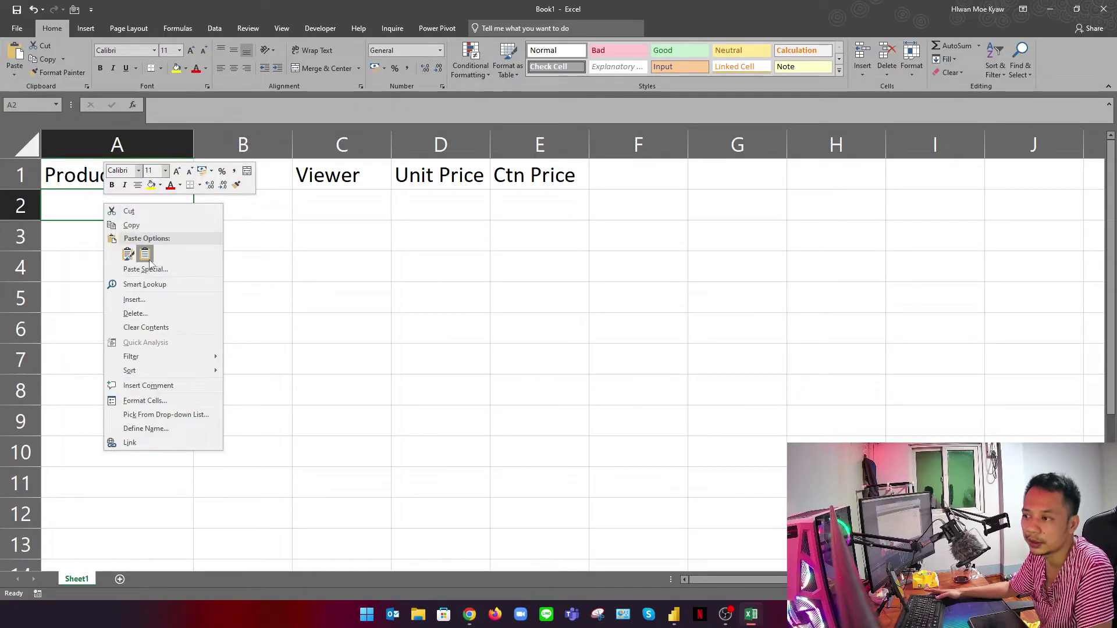
left_click(146, 257)
double_click(193, 144)
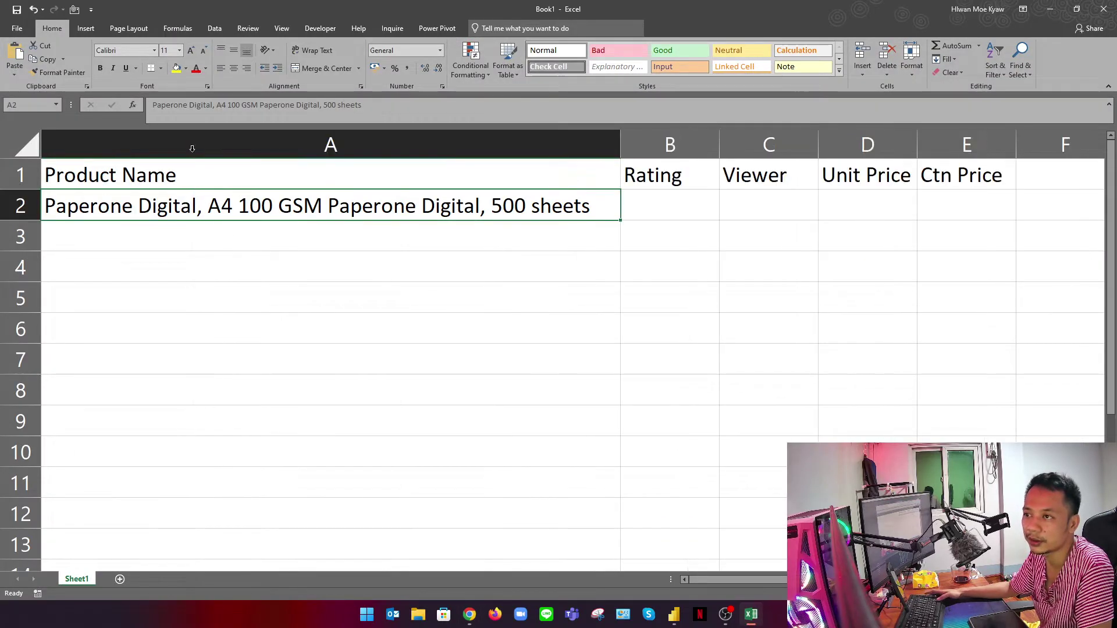
Check the #1 product's star rating on Amazon and enter 4.5 in Excel cell B2
key("alt+Tab")
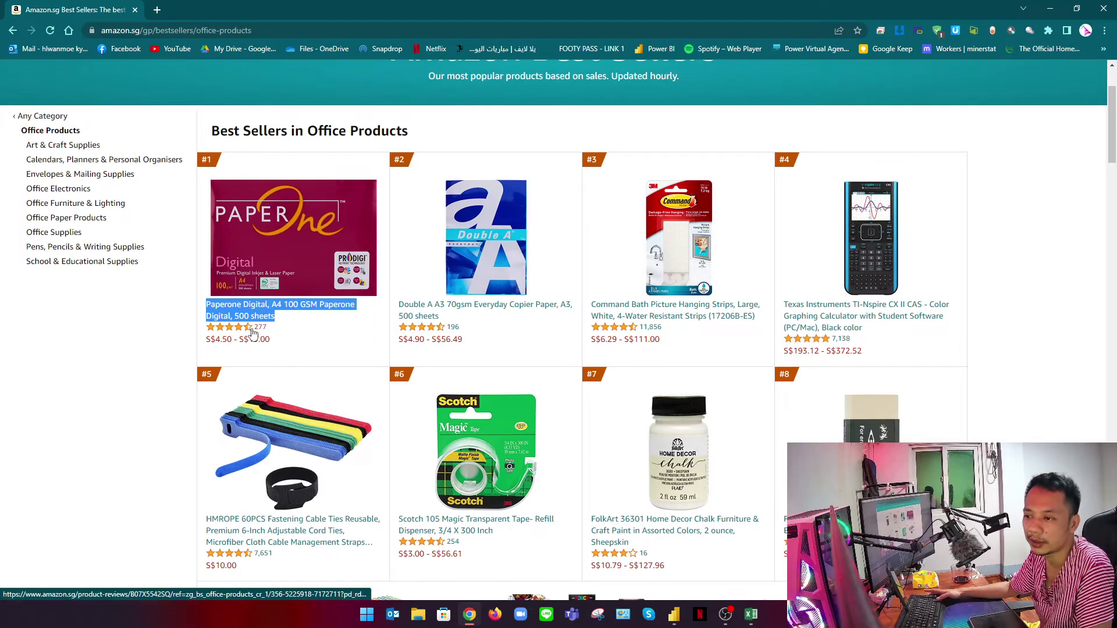
key("alt+Tab")
left_click(650, 202)
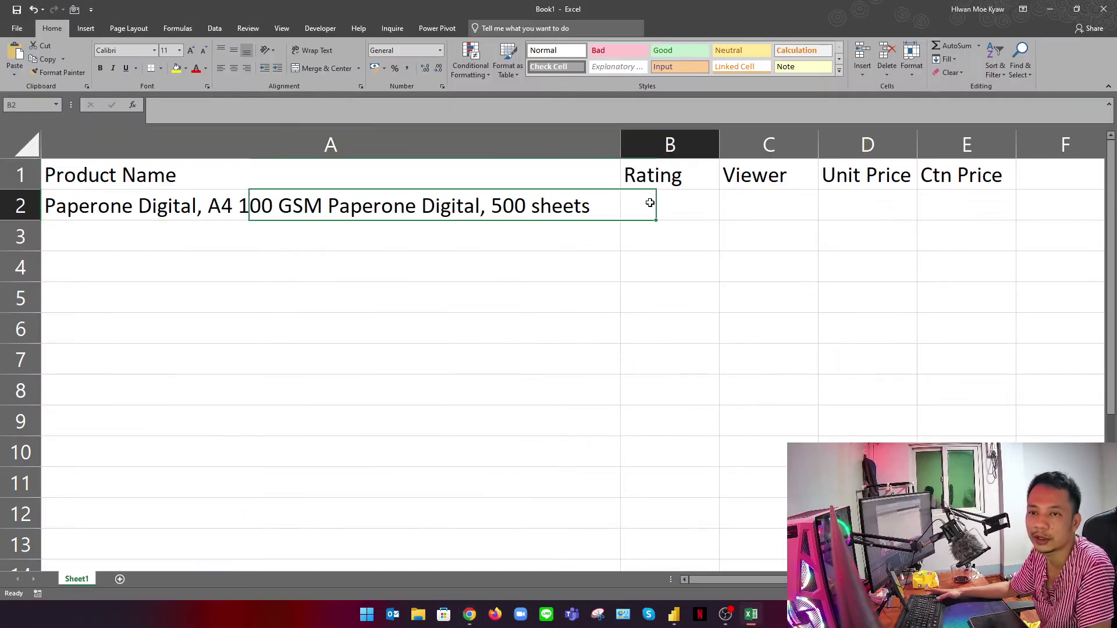
type("4.5")
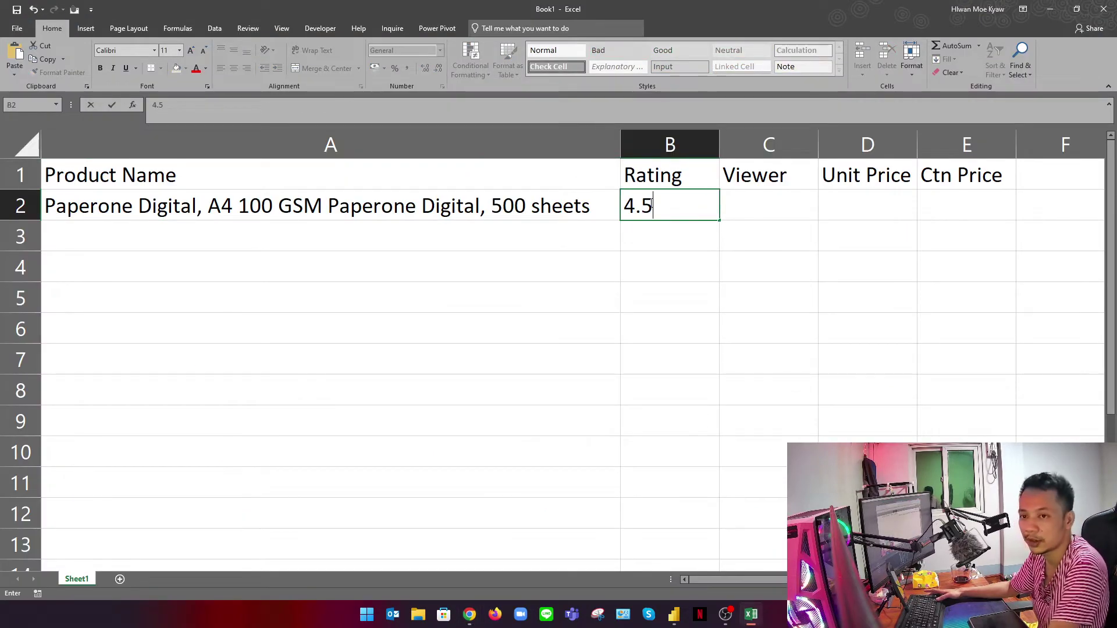
key("Return")
Look up the #1 product's review count on Amazon and enter 277 under Viewer in Excel cell C2
key("alt+Tab")
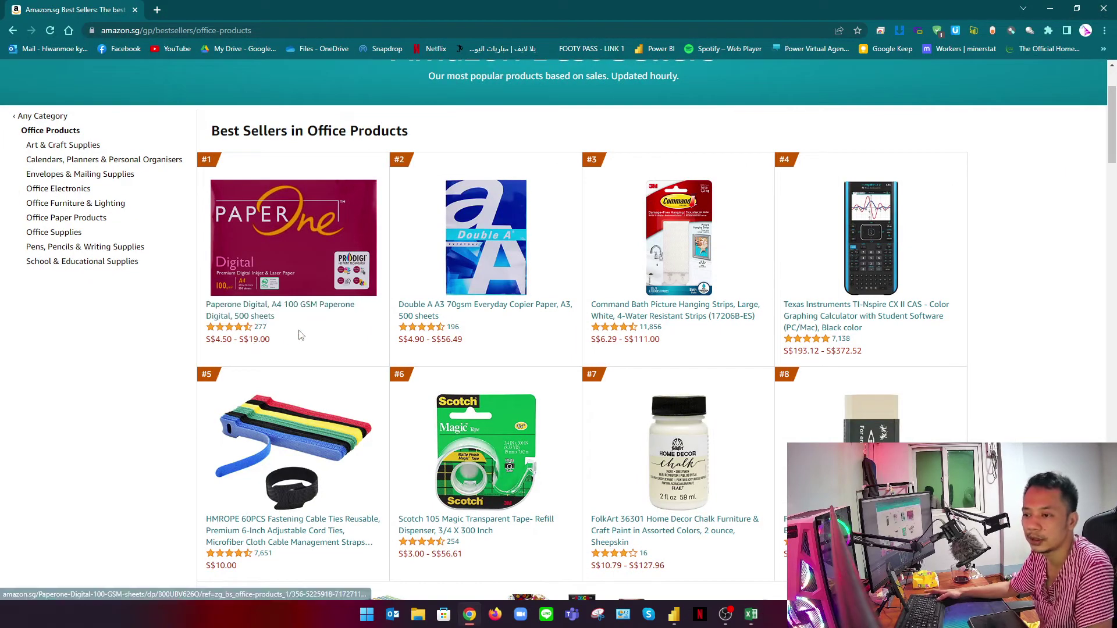
key("alt+Tab")
left_click(751, 196)
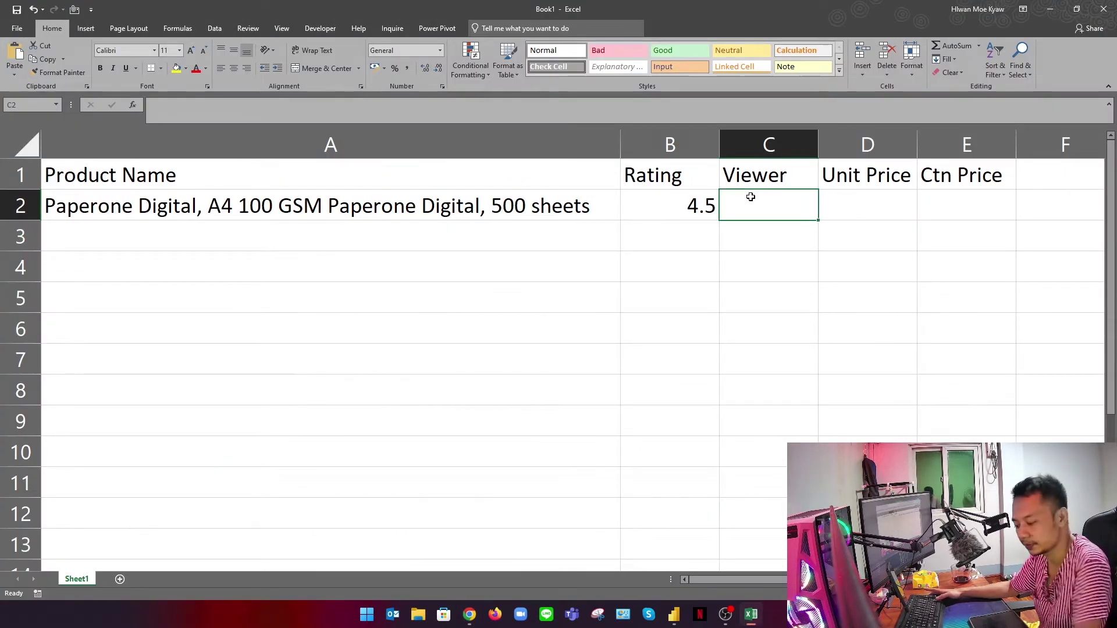
type("277")
key("Return")
Look up the #1 product's lower price on Amazon and enter 4.5 under Unit Price in Excel cell D2
key("alt+Tab")
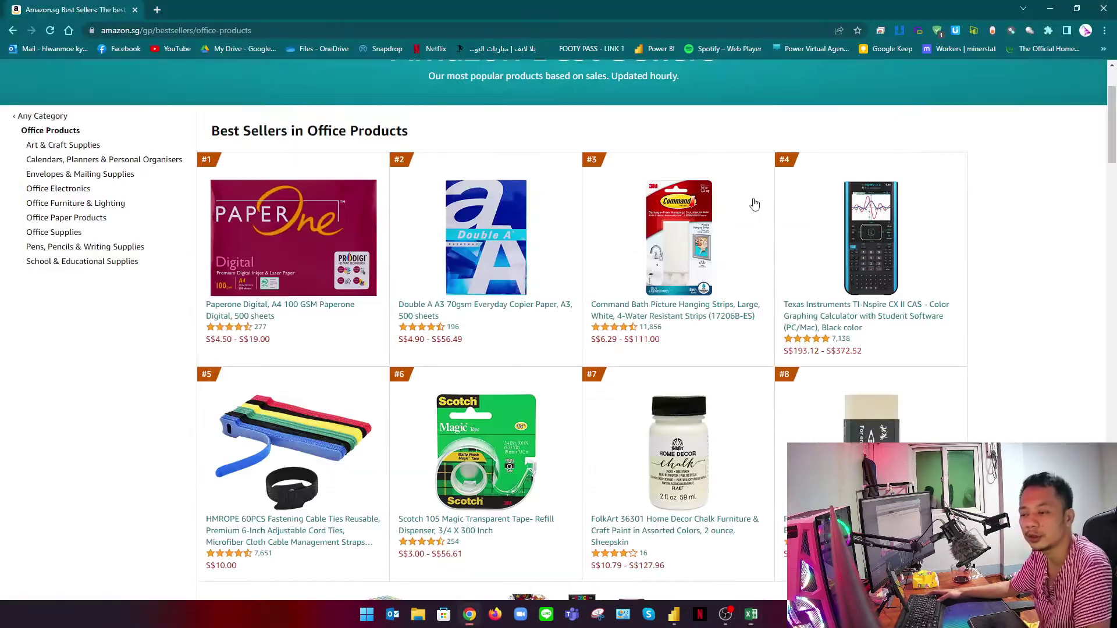
key("alt+Tab")
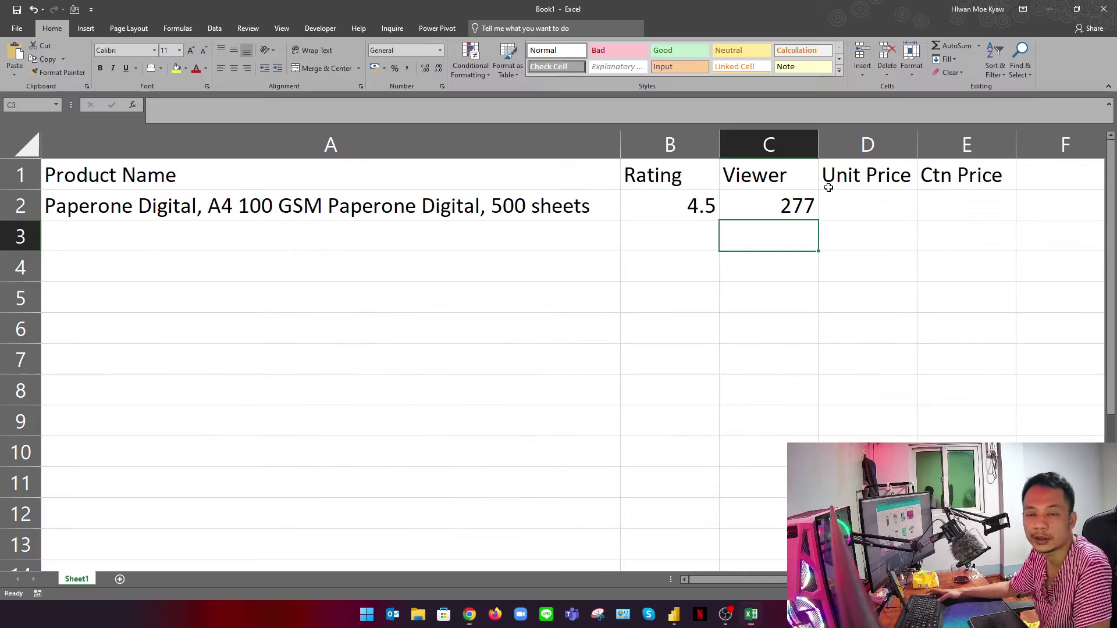
left_click(866, 198)
type("4.5")
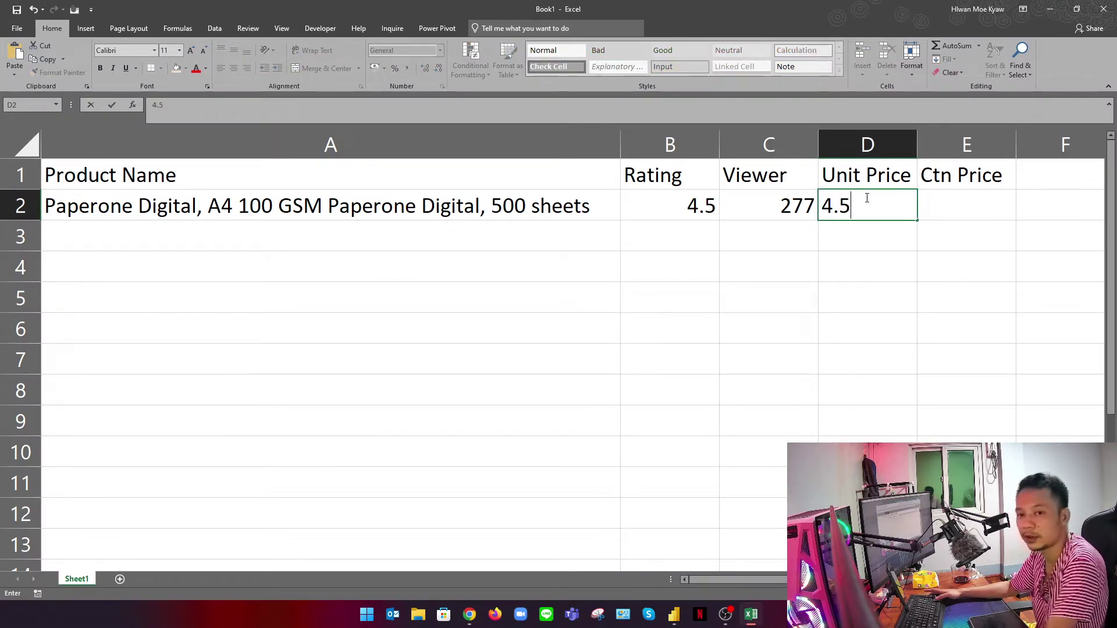
key("Return")
Look up the #1 product's upper price on Amazon, enter 19 under Ctn Price in Excel cell E2, and return to cell A2
key("alt+Tab")
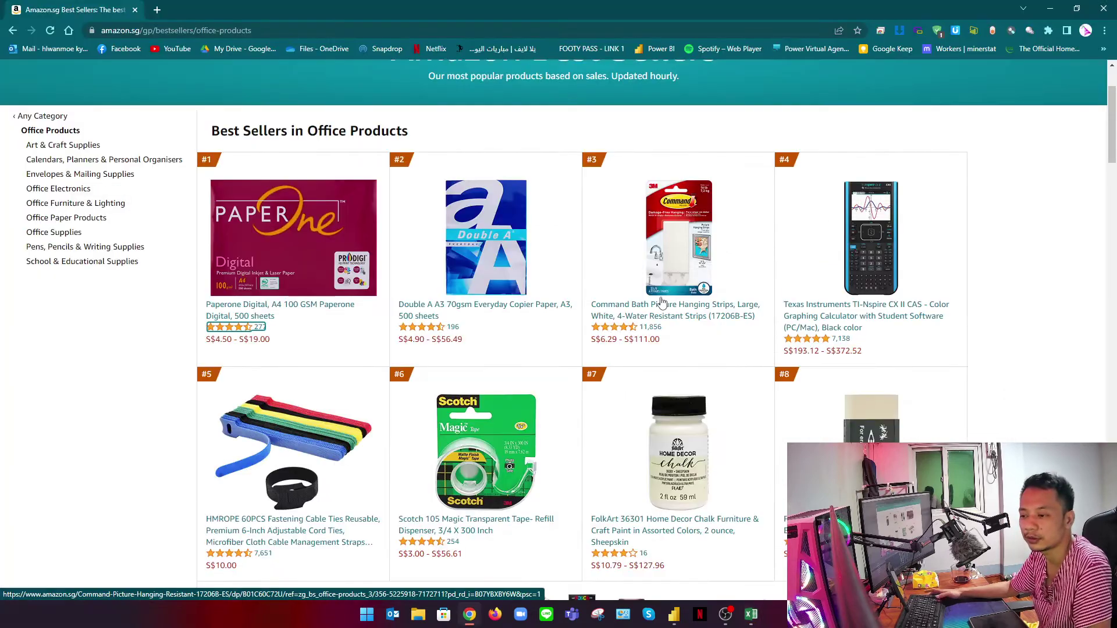
key("alt+Tab")
left_click(952, 204)
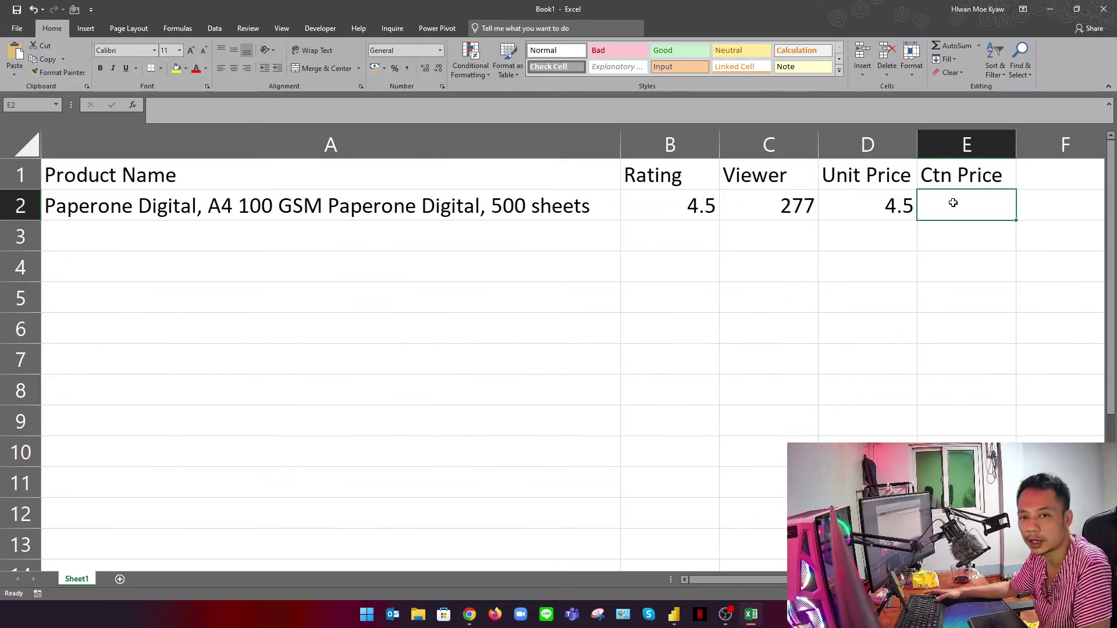
type("19")
key("Return")
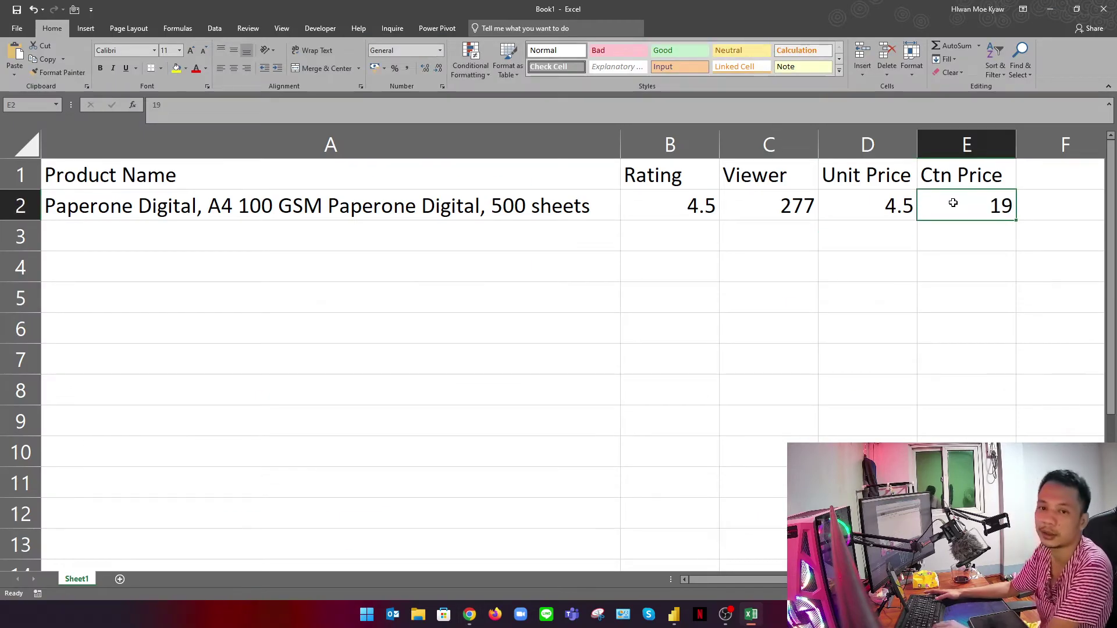
key("Up")
key("Left")
key("Left")
key("Left")
key("Left")
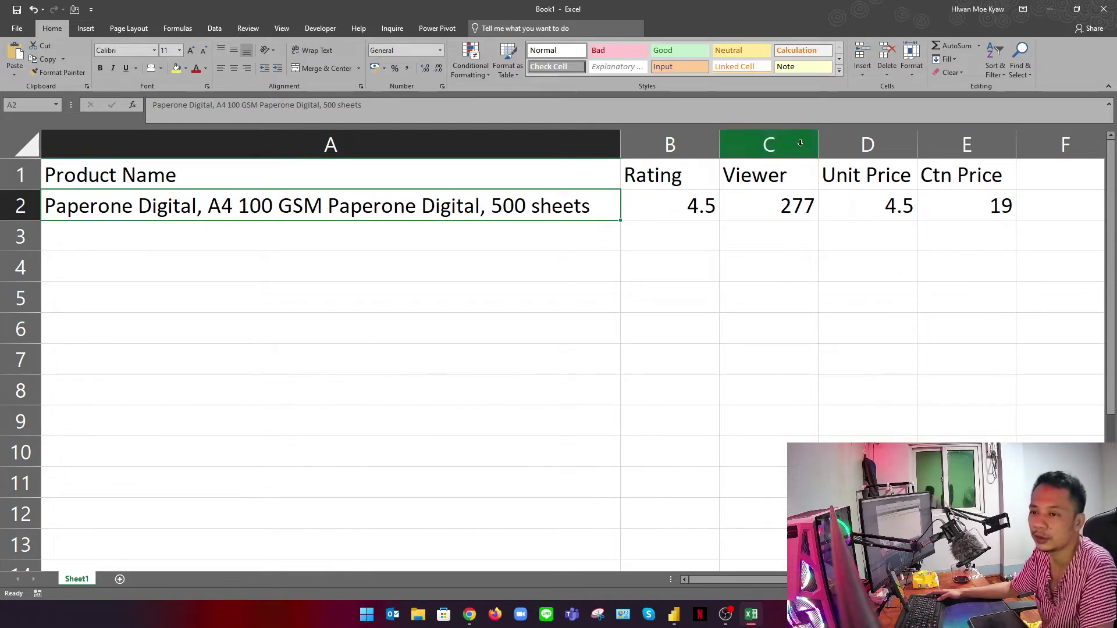
Switch to Amazon and look through the ranked office products down to #50, returning to the top of the list
key("alt+Tab")
scroll(683, 275, "down", 20)
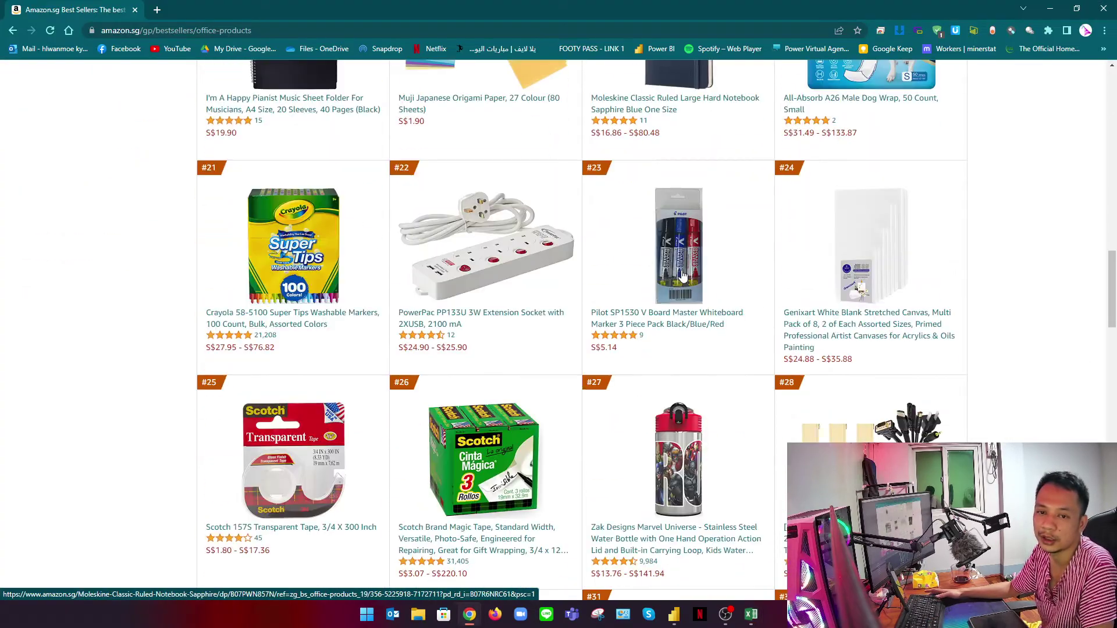
scroll(683, 275, "down", 17)
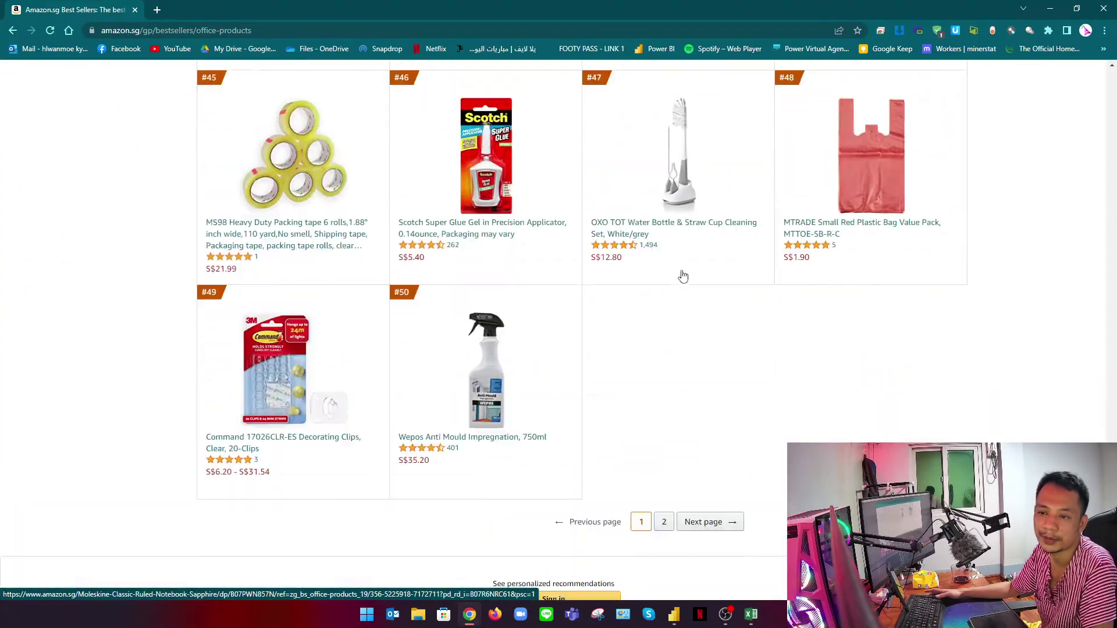
scroll(451, 357, "up", 1)
scroll(451, 358, "up", 20)
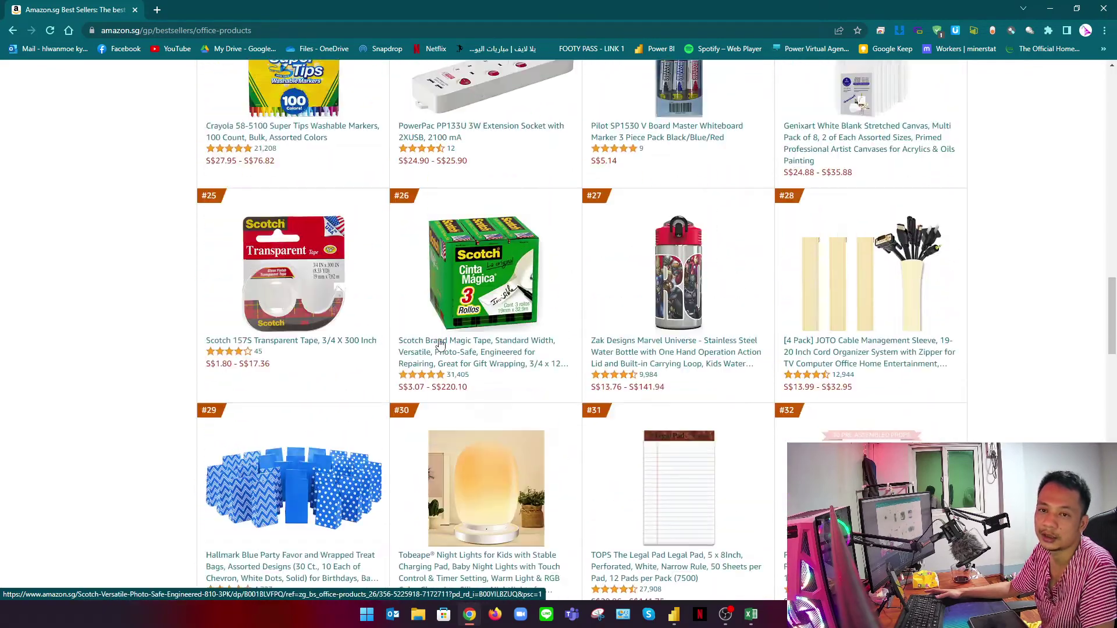
scroll(440, 344, "up", 10)
scroll(440, 344, "down", 2)
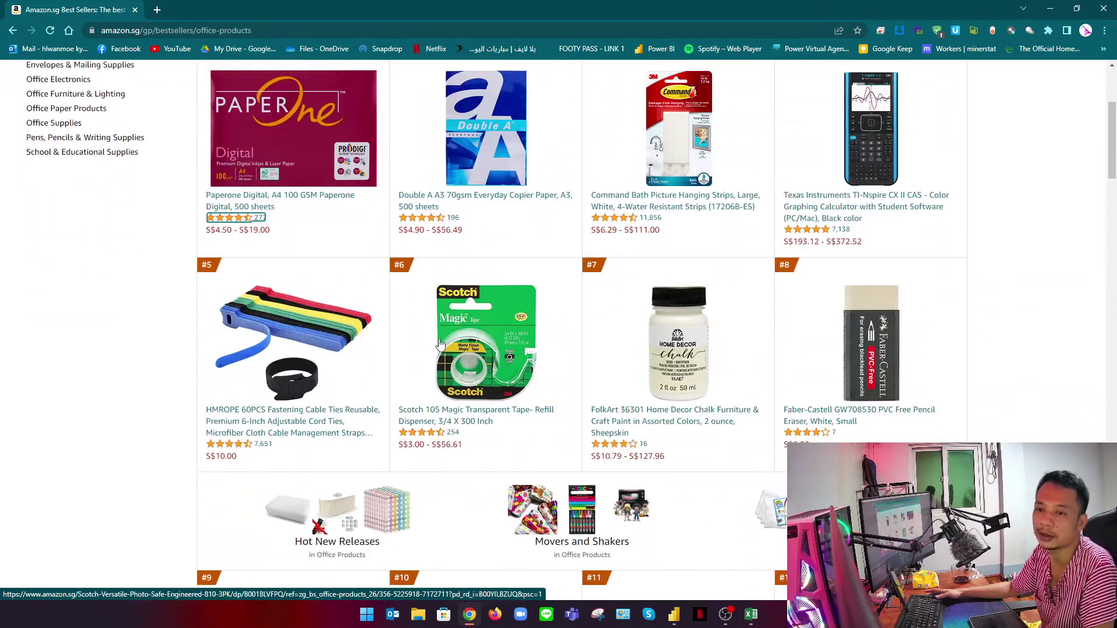
scroll(440, 344, "up", 1)
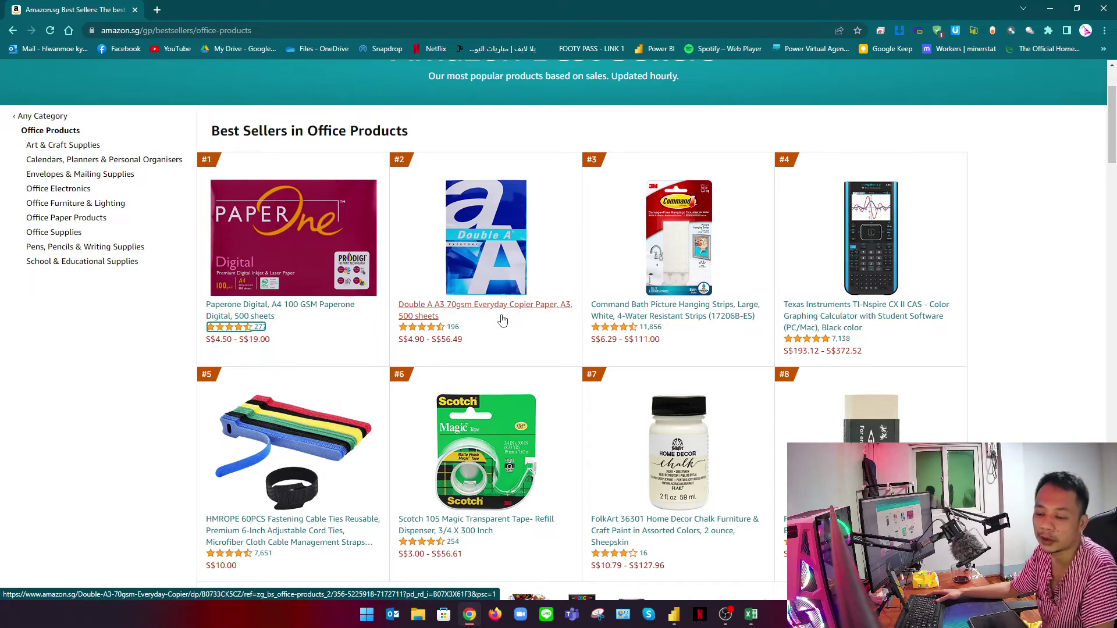
Switch to Power BI Desktop and start a new data import from a Web source
left_click(751, 614)
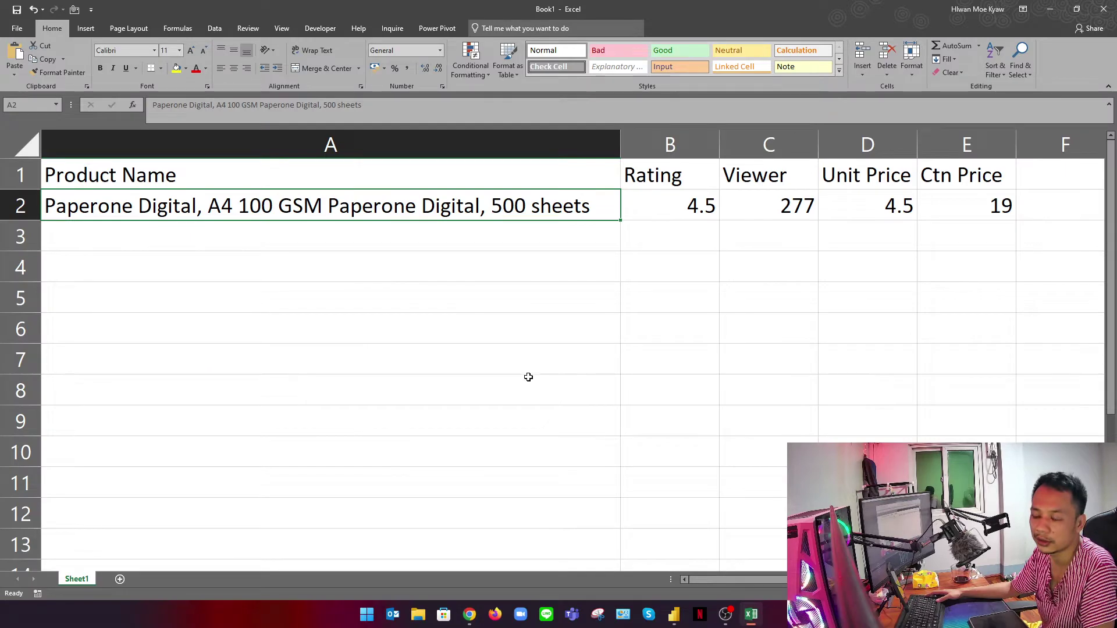
left_click(674, 615)
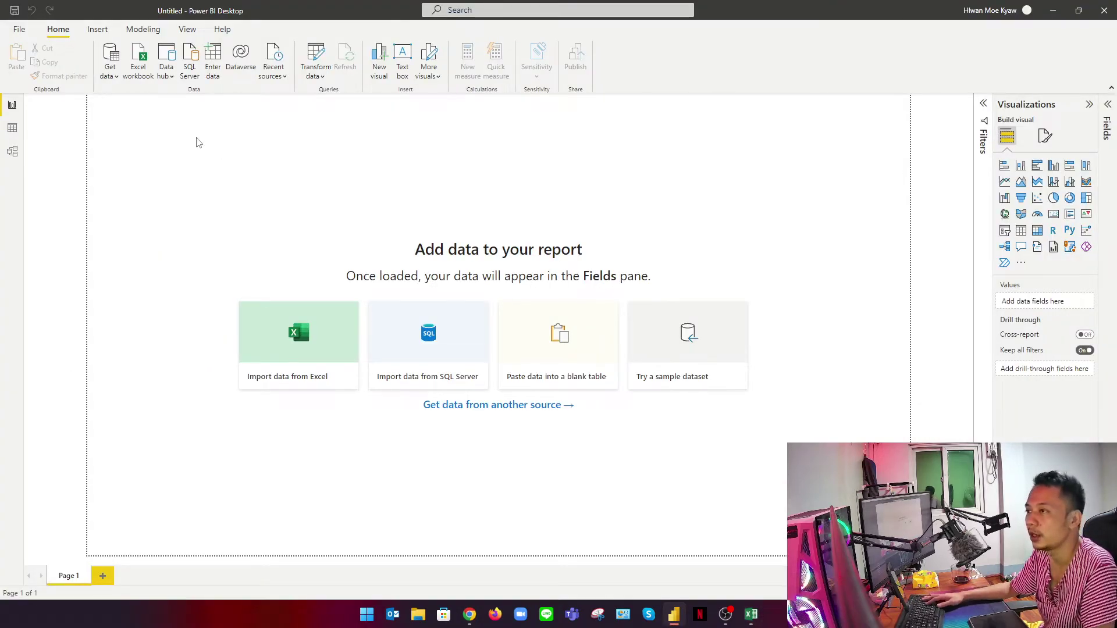
left_click(111, 77)
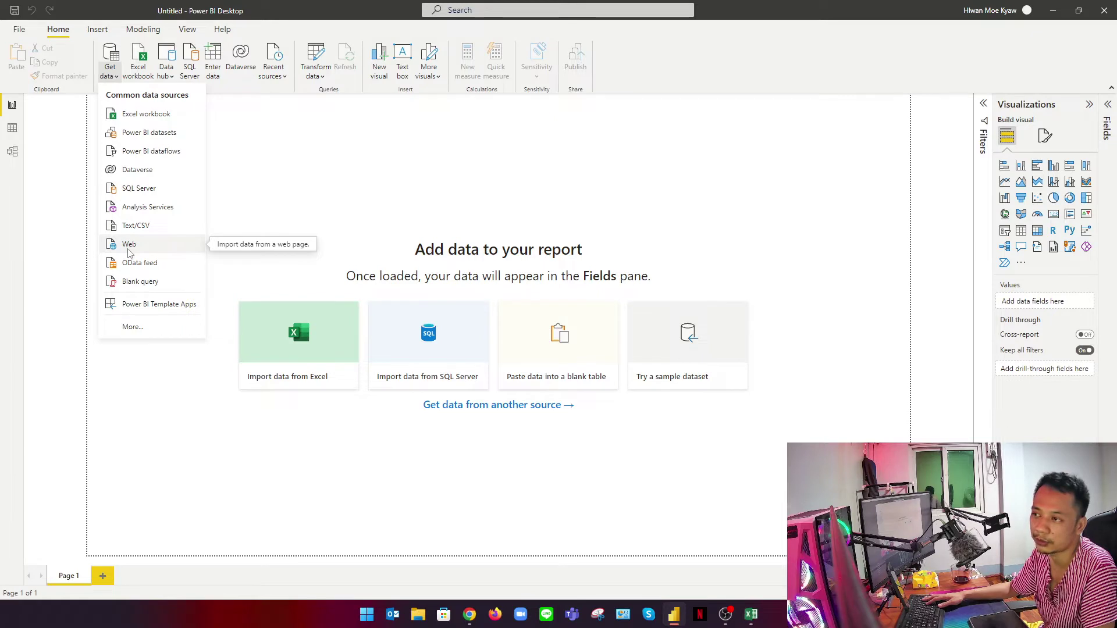
left_click(129, 245)
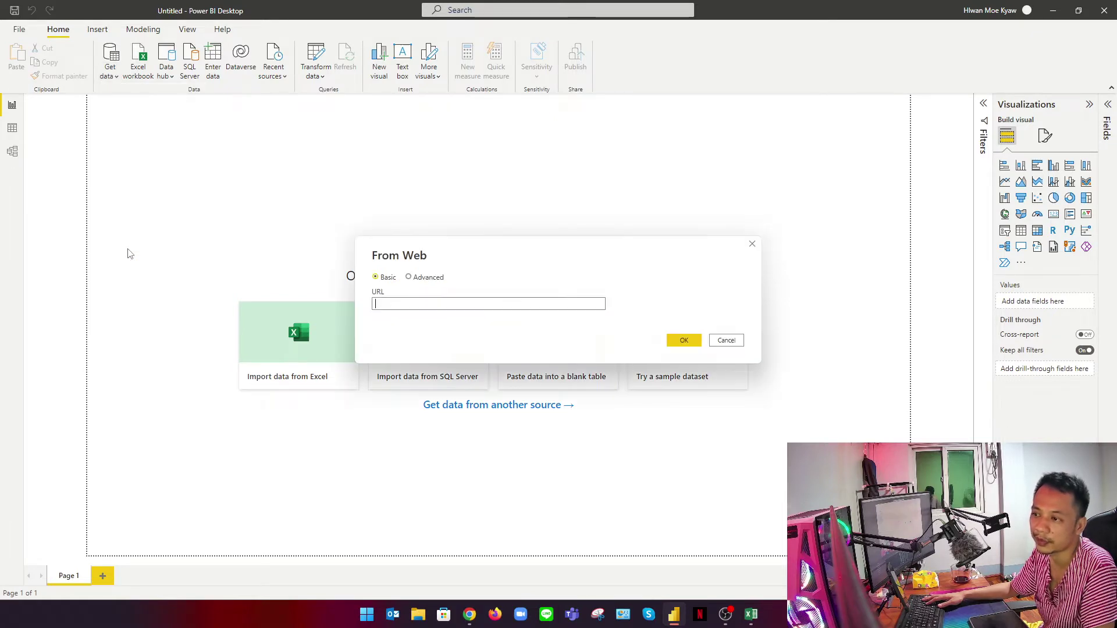
left_click_drag(499, 251, 371, 198)
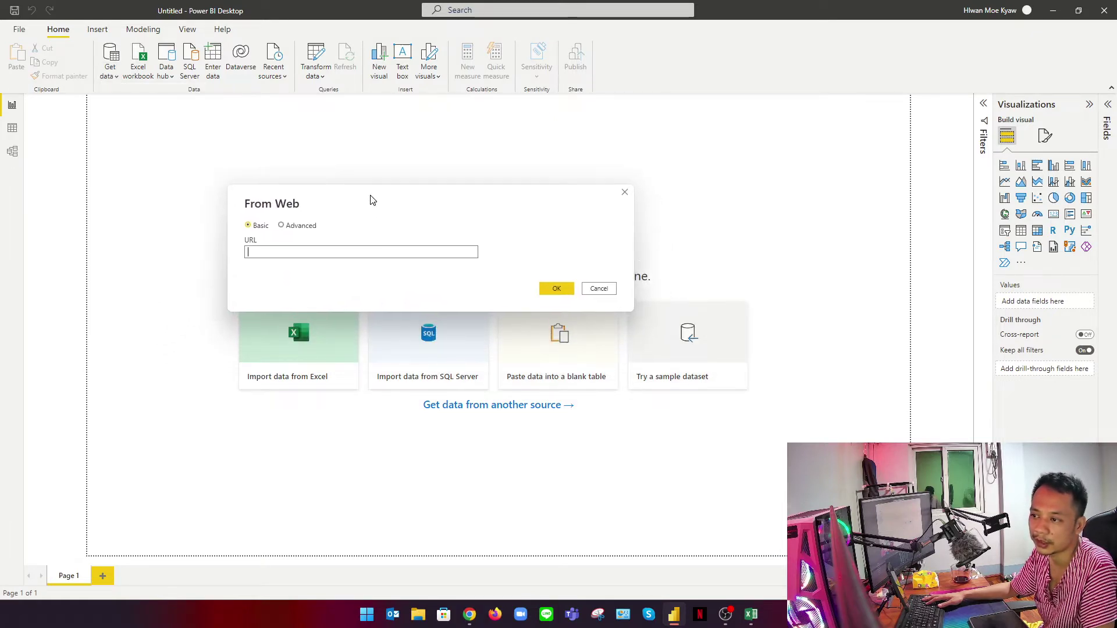
Switch to Chrome and copy the URL of Amazon.sg's office products best-seller page
left_click(476, 615)
left_click(272, 30)
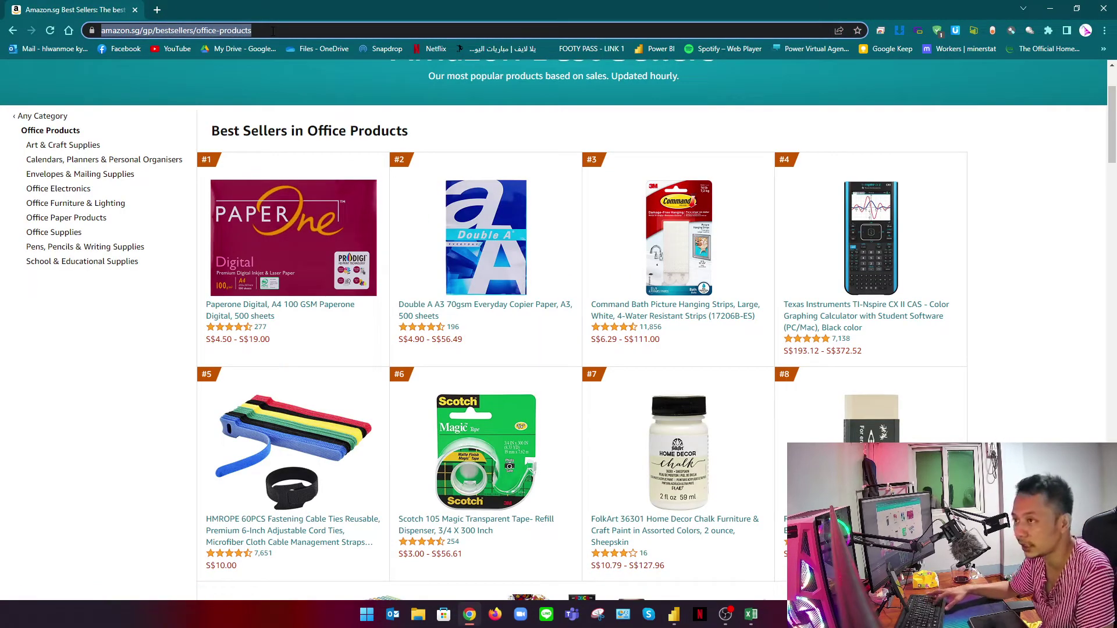
right_click(242, 33)
left_click(272, 113)
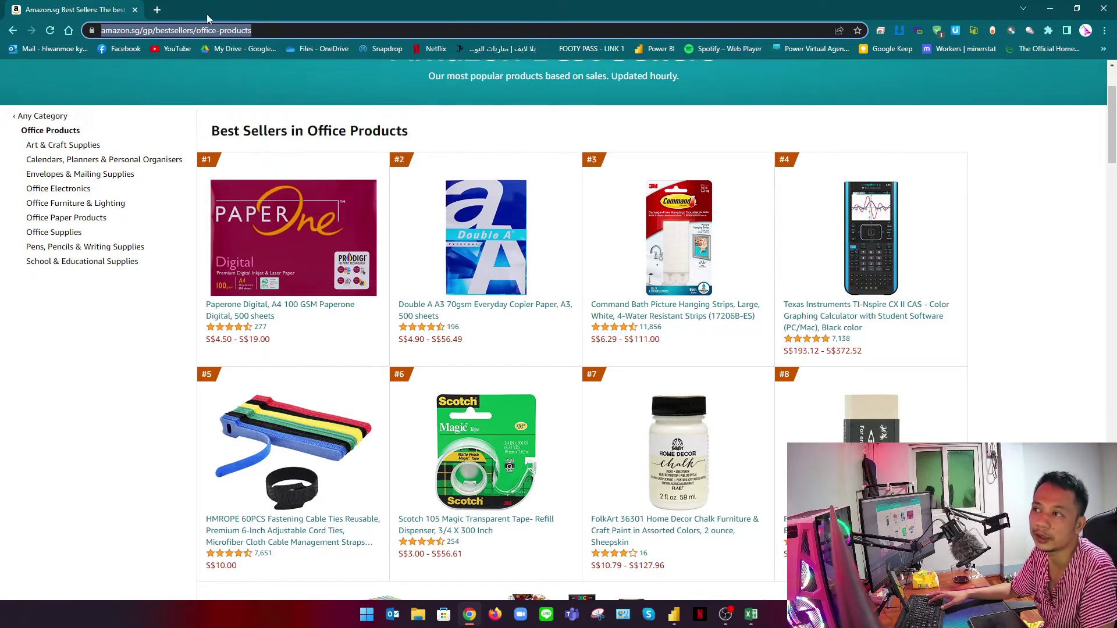
left_click(673, 614)
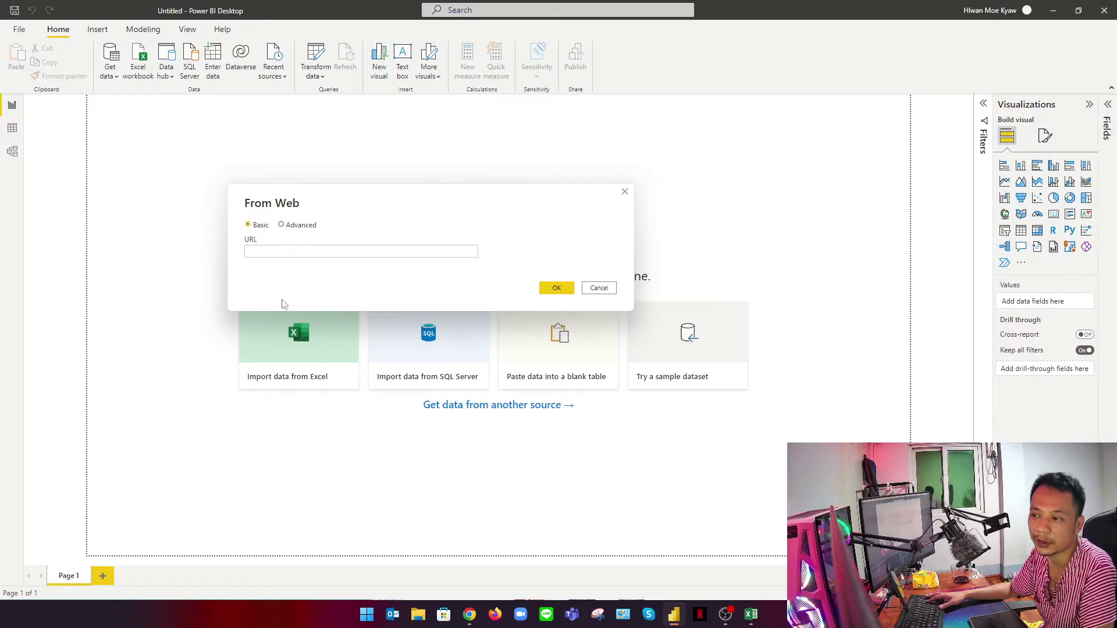
left_click(259, 251)
right_click(261, 251)
left_click(293, 301)
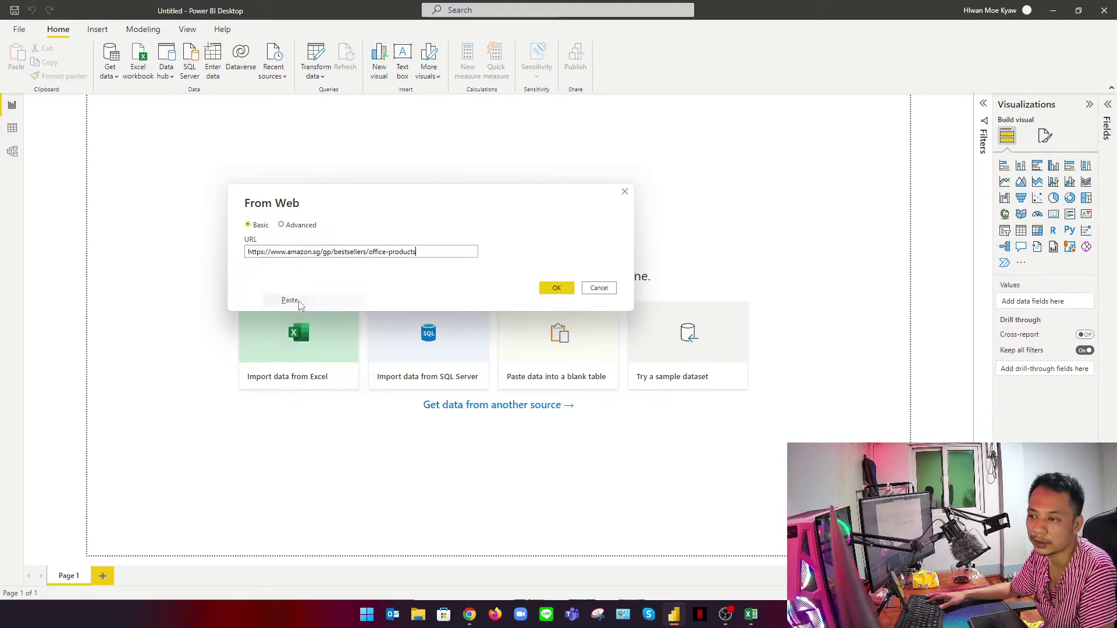
left_click(554, 289)
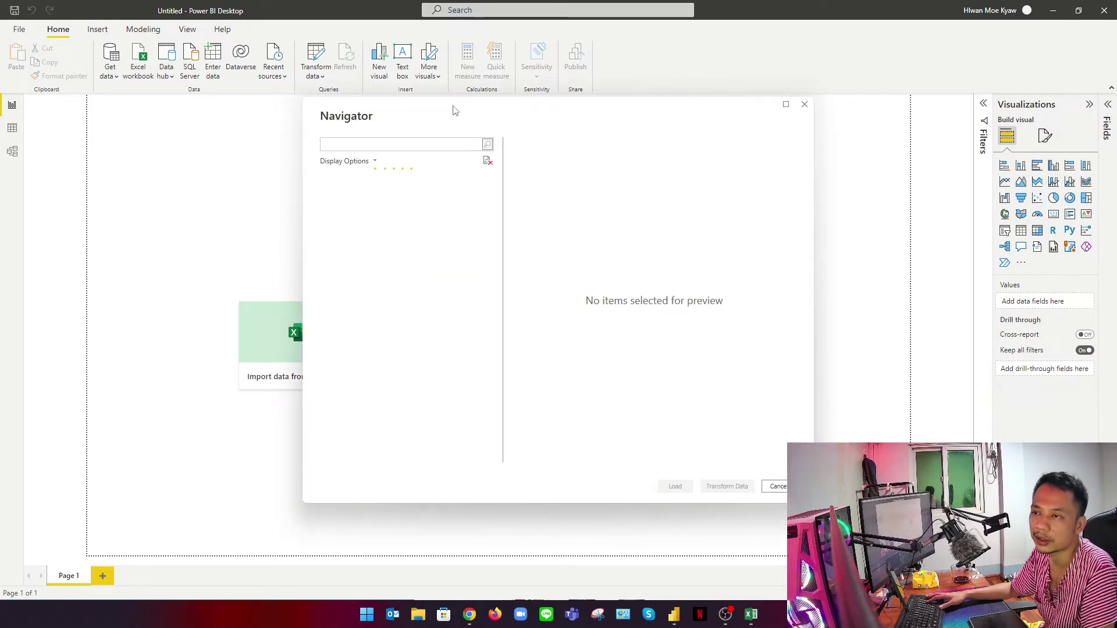
left_click_drag(455, 110, 373, 111)
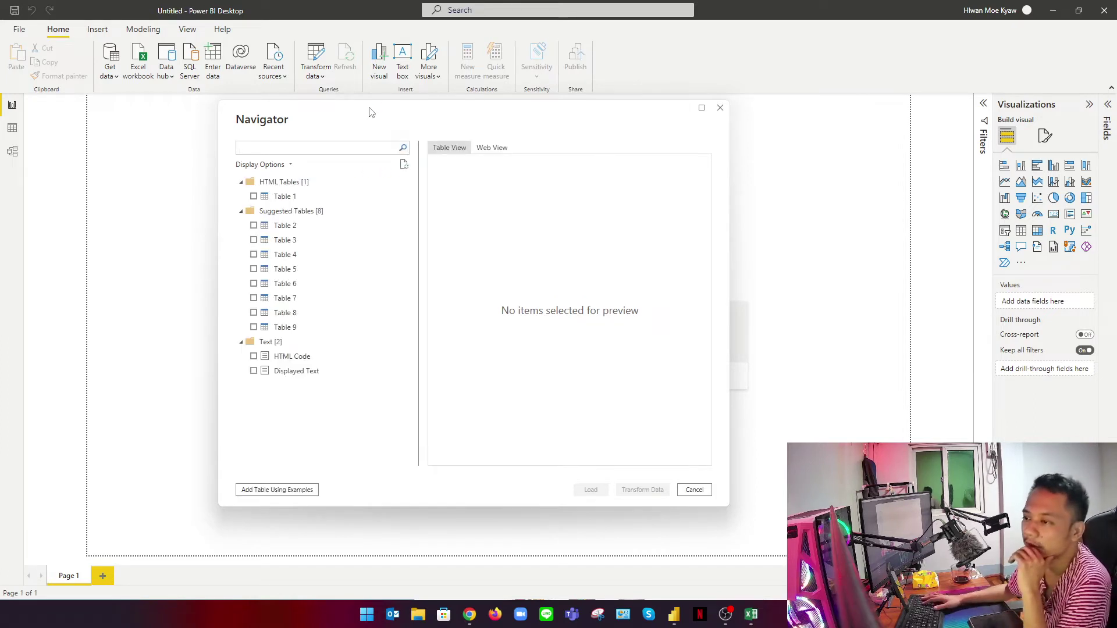
Collapse the HTML Tables and Text groups, then preview suggested Table 2 and compare its columns and rows with the Amazon list
left_click(241, 182)
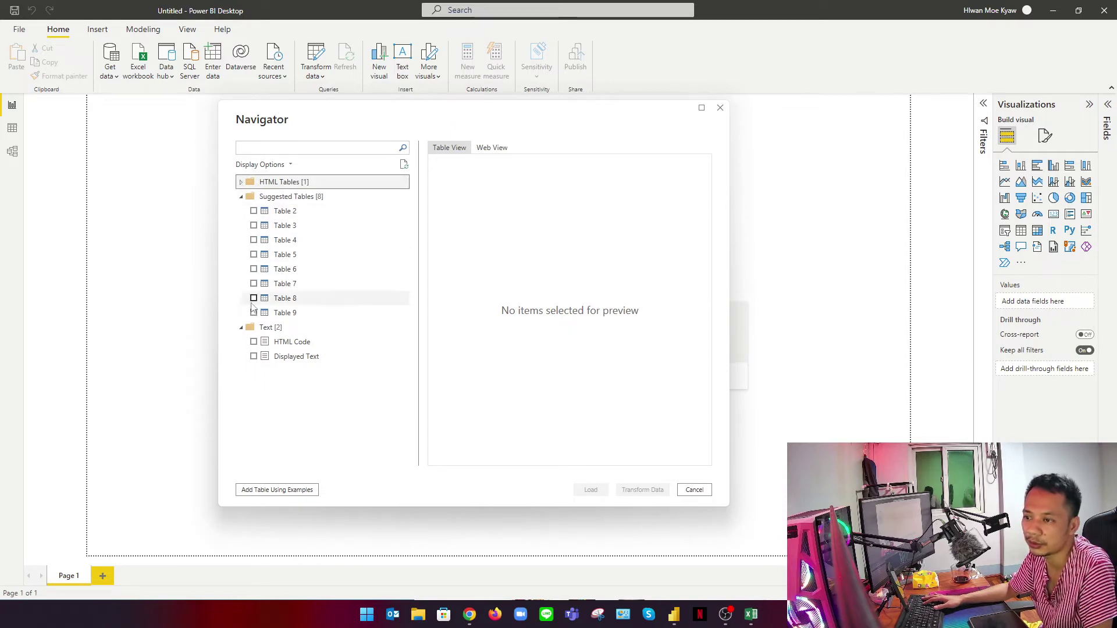
left_click(242, 329)
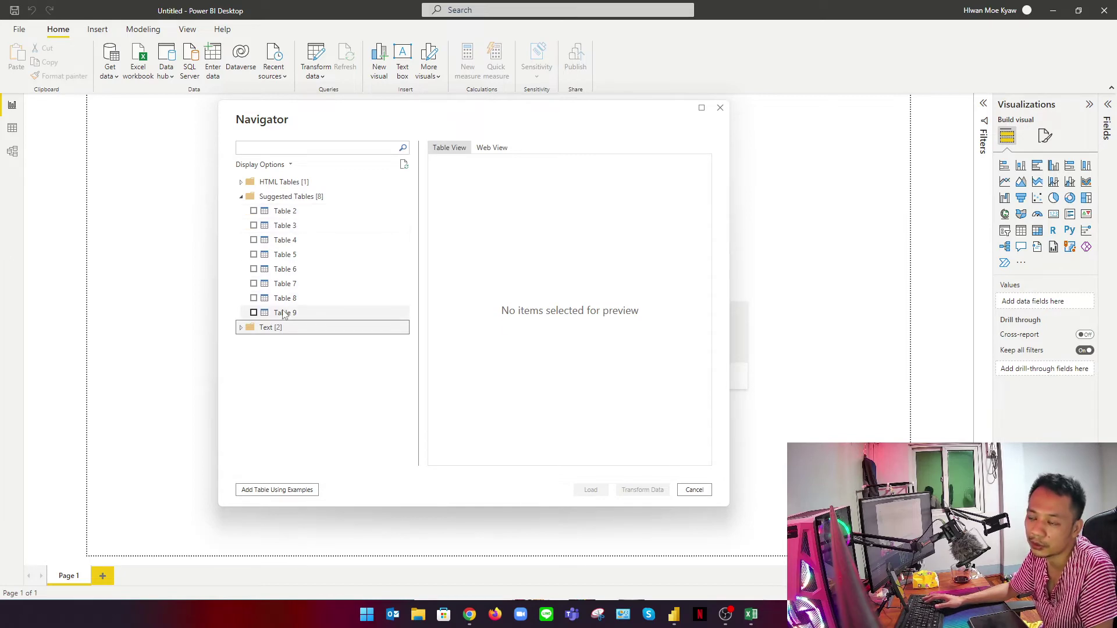
left_click(271, 212)
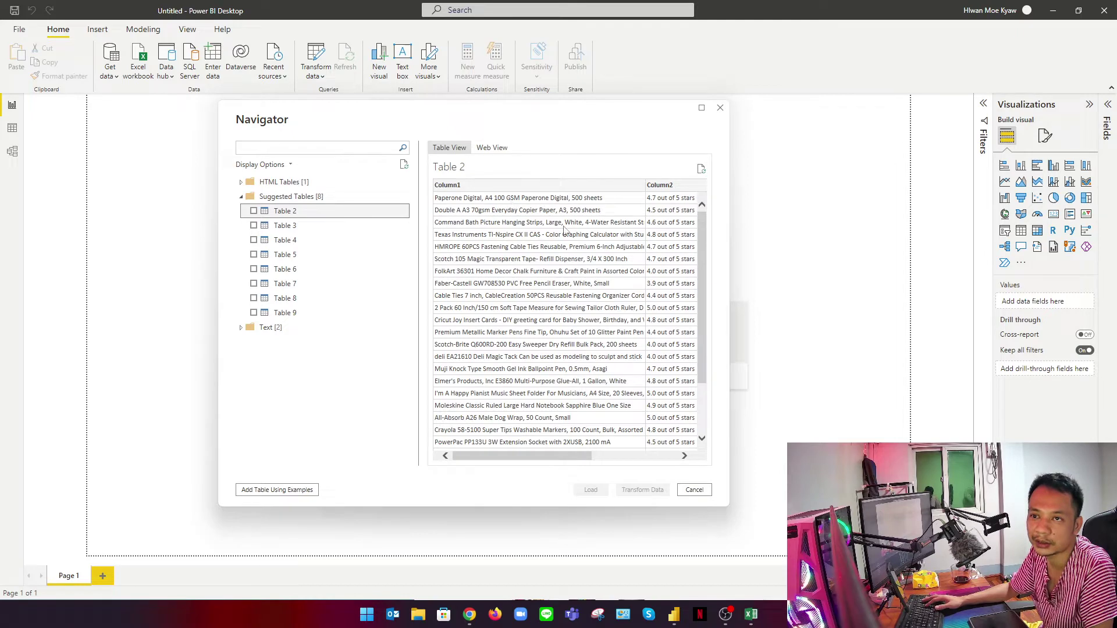
left_click(471, 623)
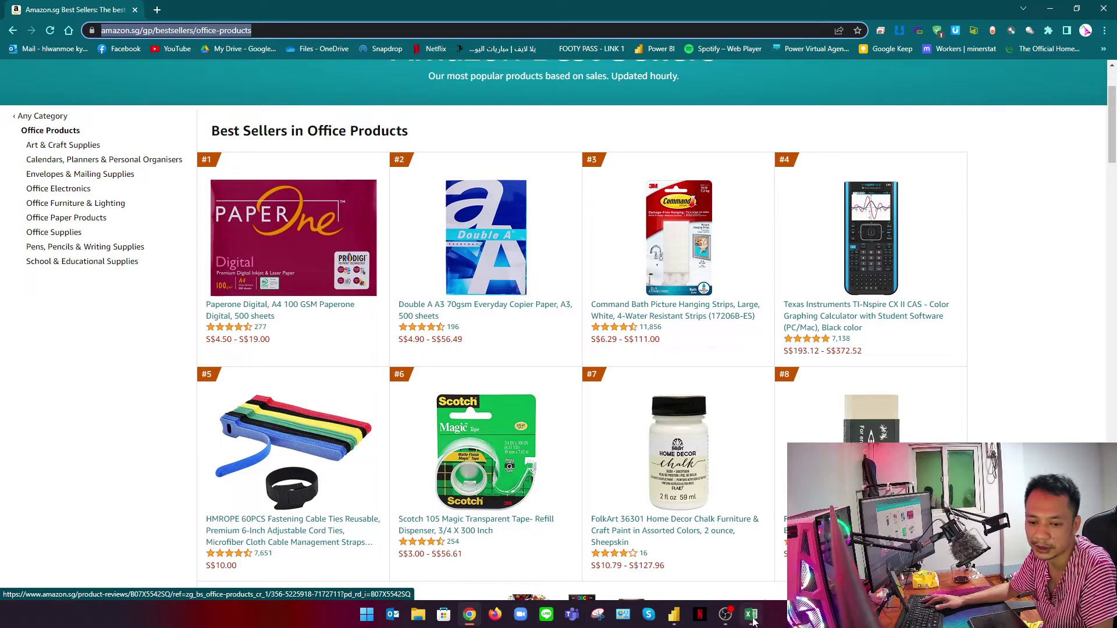
left_click(674, 614)
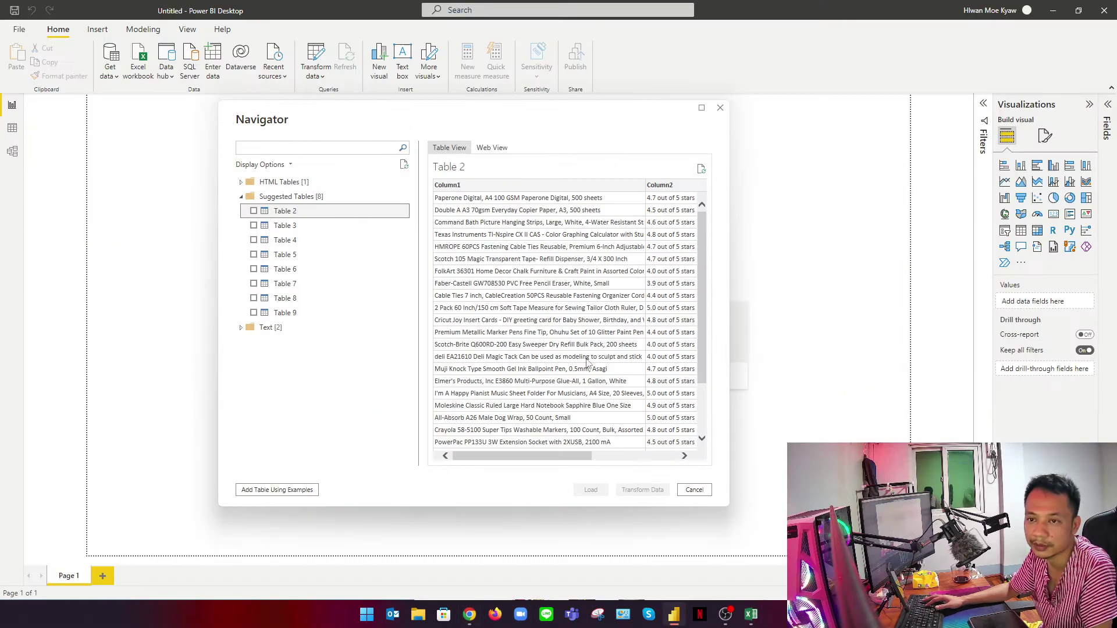
left_click_drag(527, 455, 561, 456)
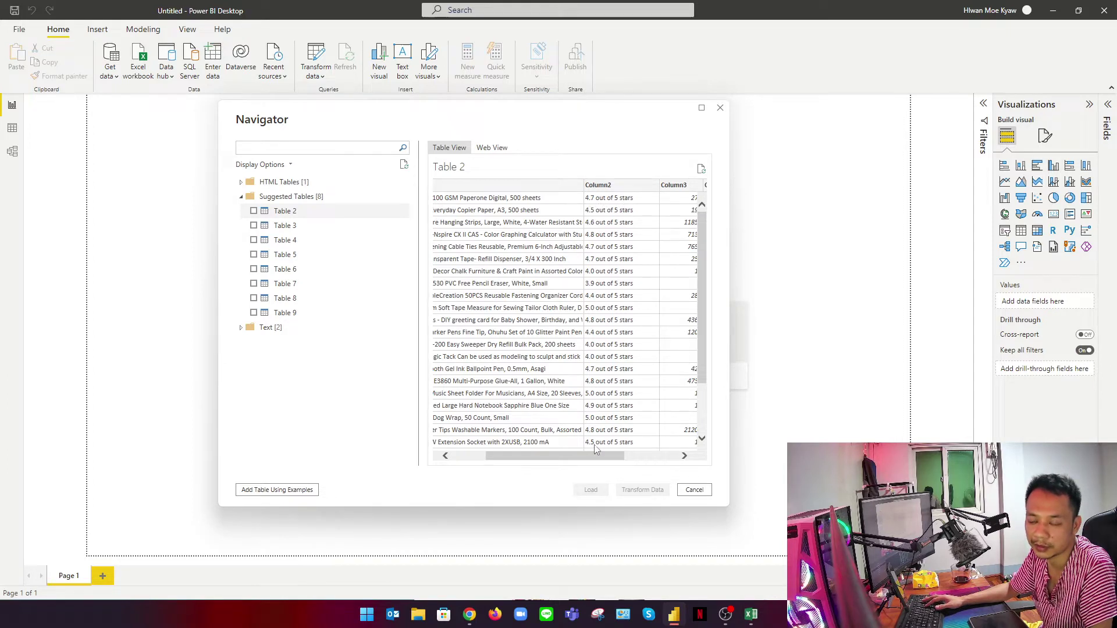
left_click_drag(596, 456, 646, 456)
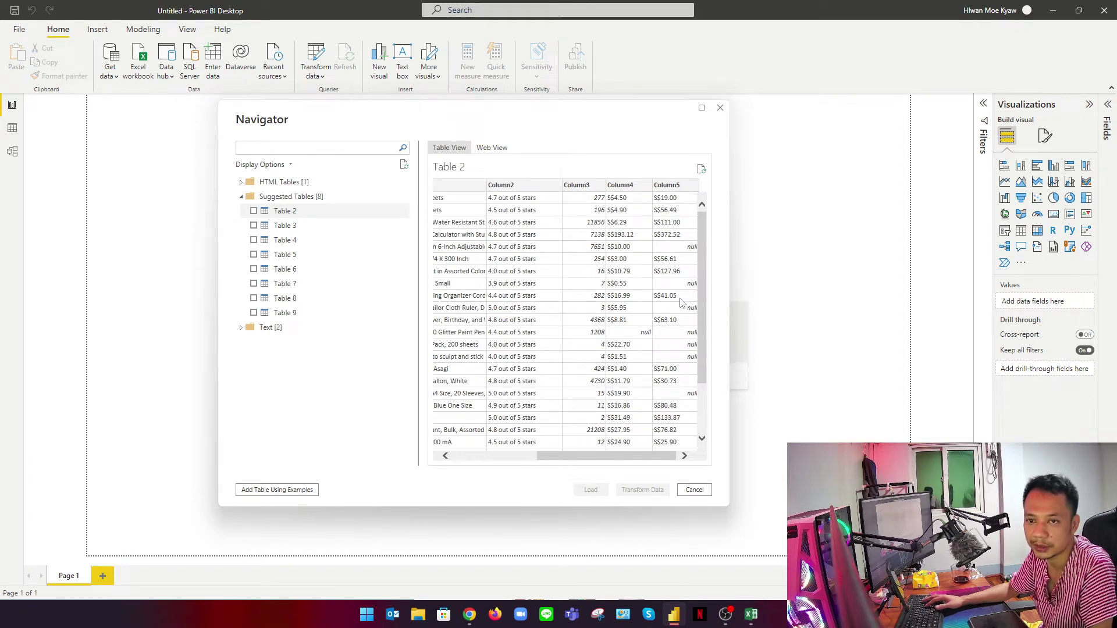
left_click_drag(630, 456, 541, 460)
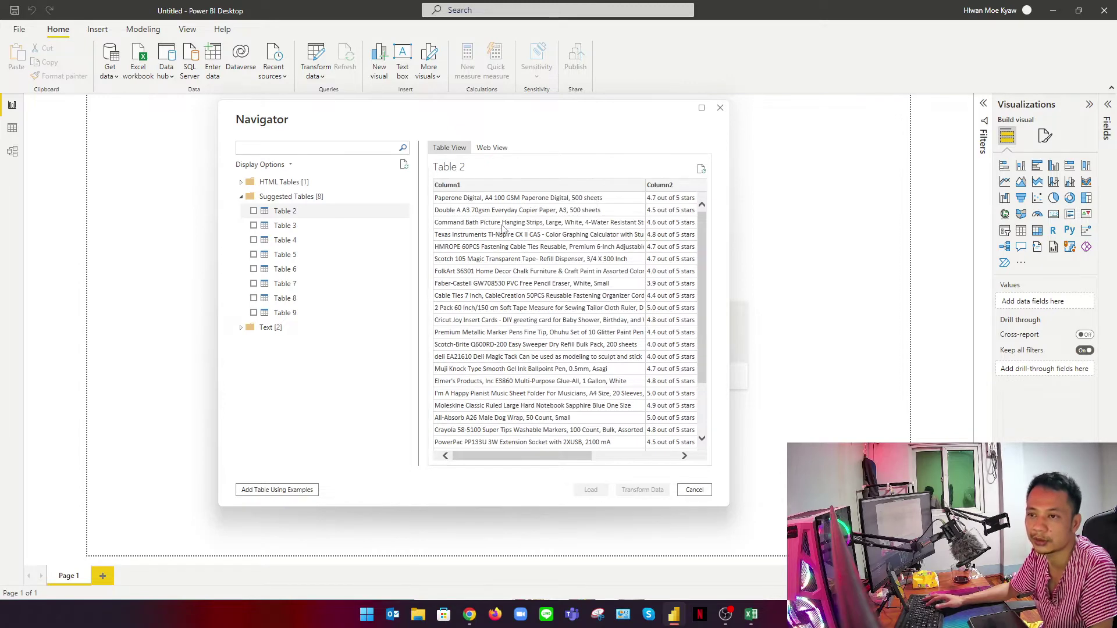
scroll(505, 321, "down", 2)
scroll(505, 321, "up", 2)
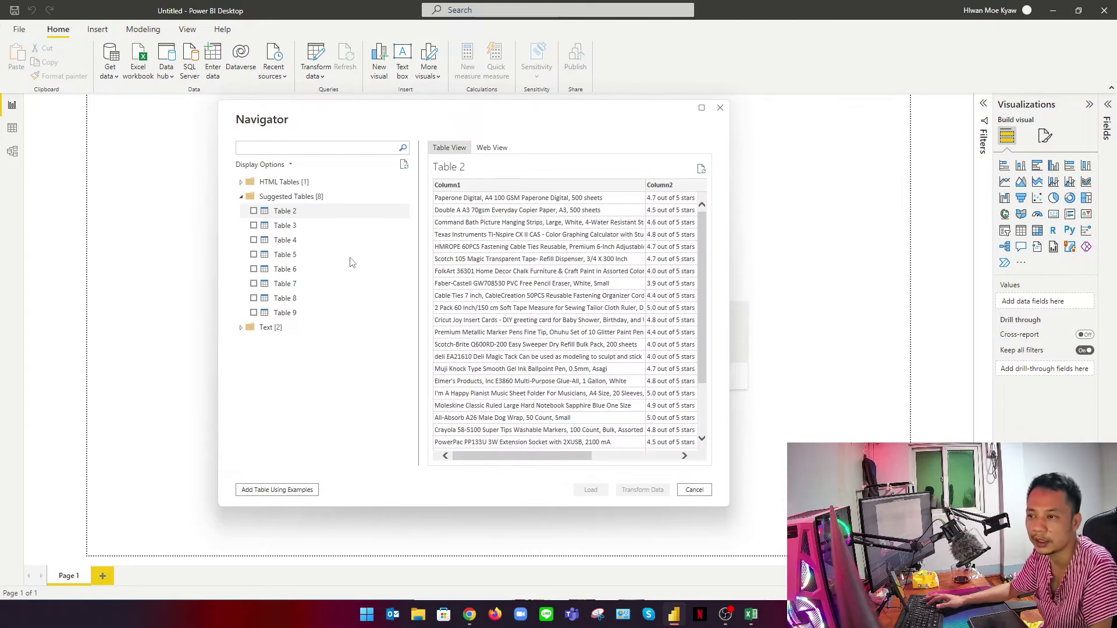
Choose Table 2 for import and open it in Power Query Editor to transform its data
left_click(253, 212)
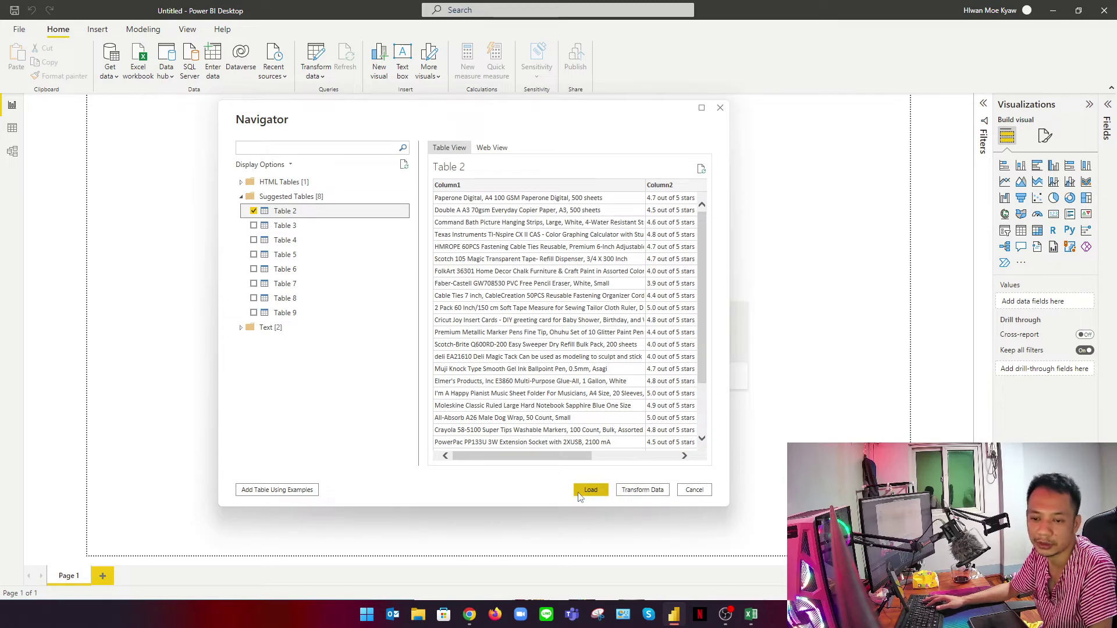
left_click(656, 492)
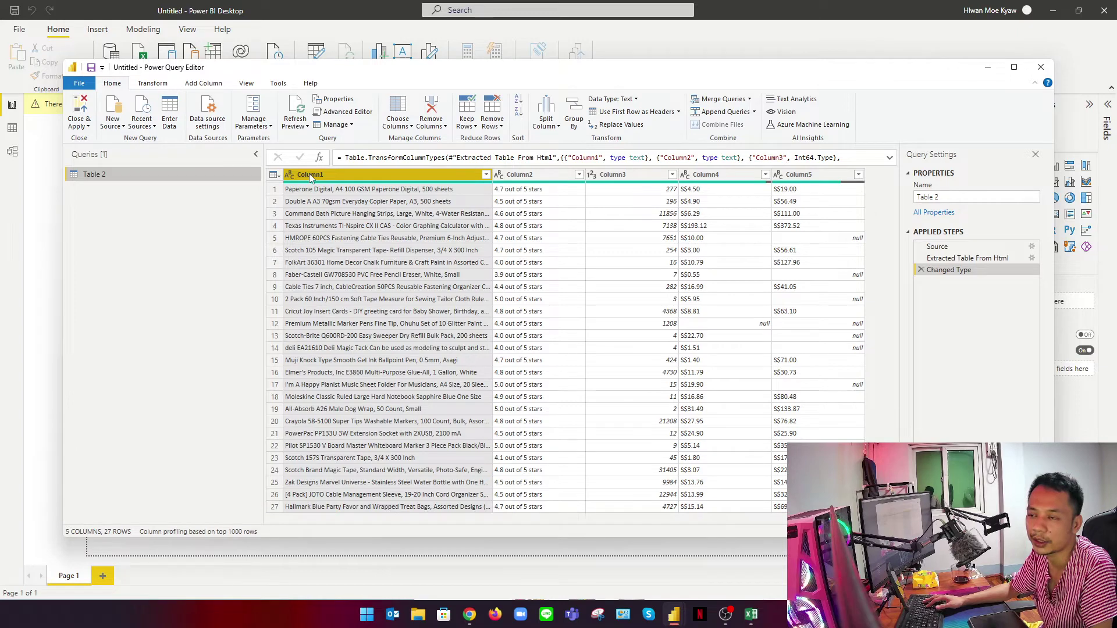
Copy the header from Excel cell A1 and rename Column1 in Power Query as Product Name
key("alt+Tab")
left_click(232, 172)
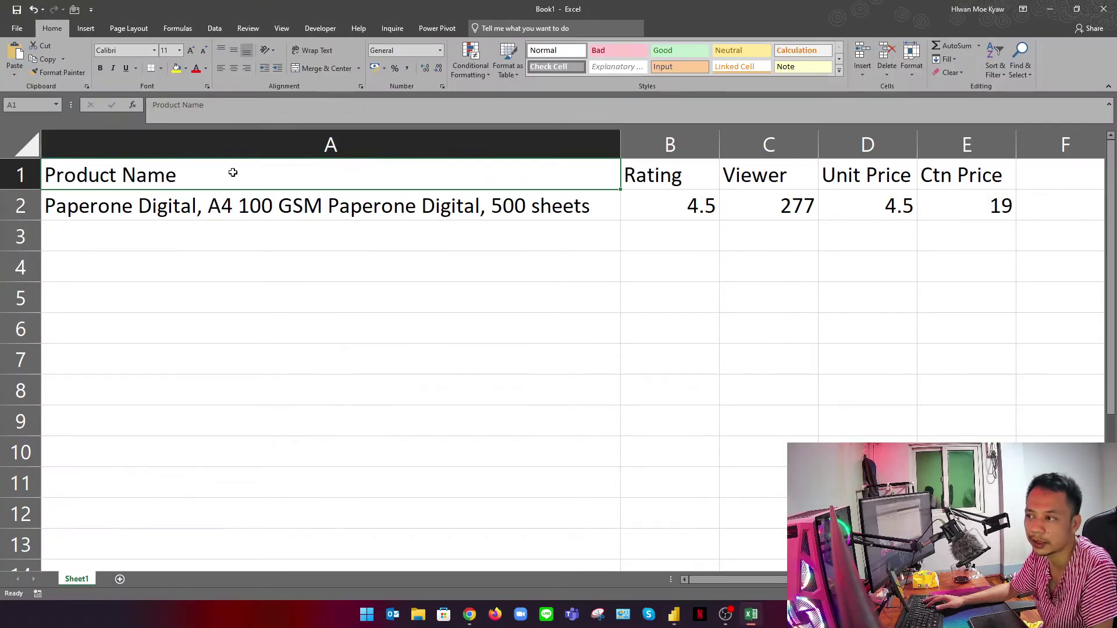
key("ctrl+c")
key("alt+Tab")
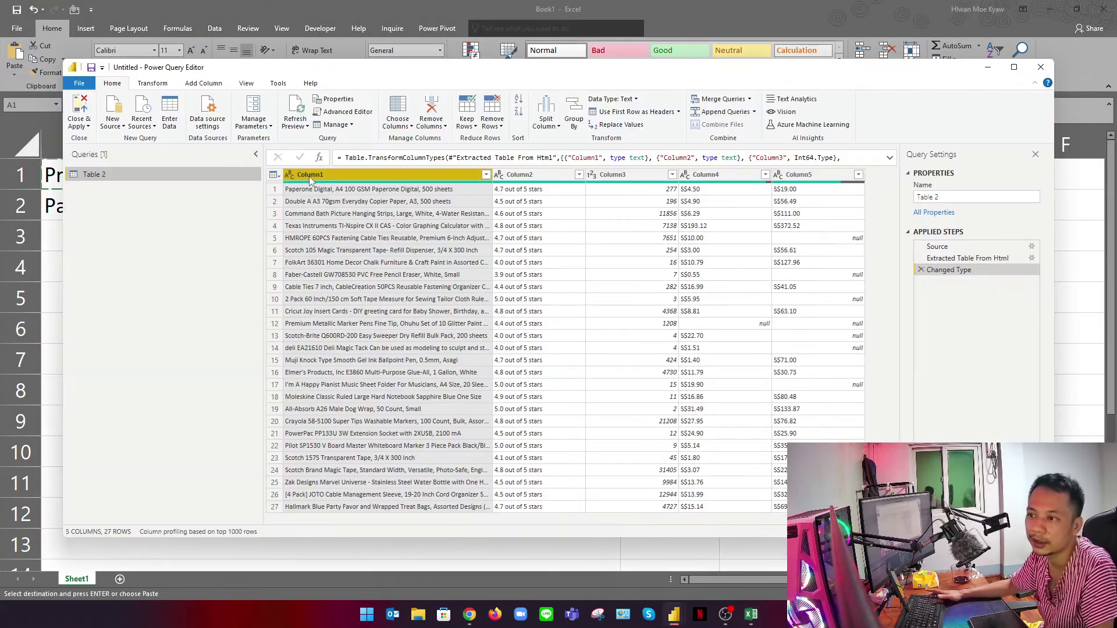
double_click(313, 177)
key("ctrl+v")
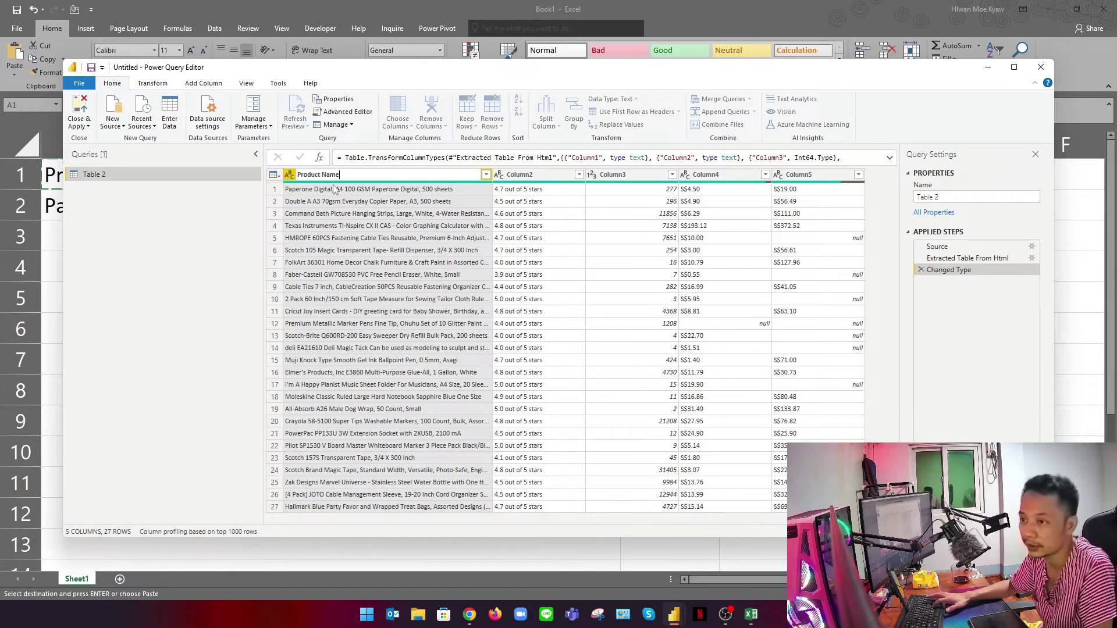
key("Return")
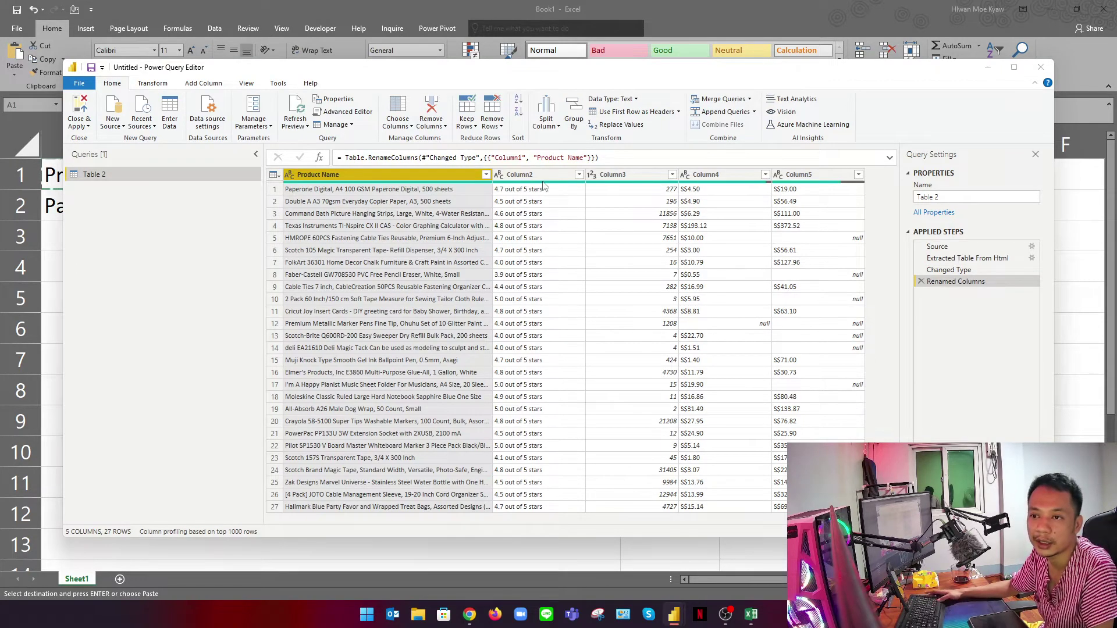
Copy the header from Excel cell B1 and rename Column2 in Power Query as Rating
key("alt+Tab")
left_click(684, 183)
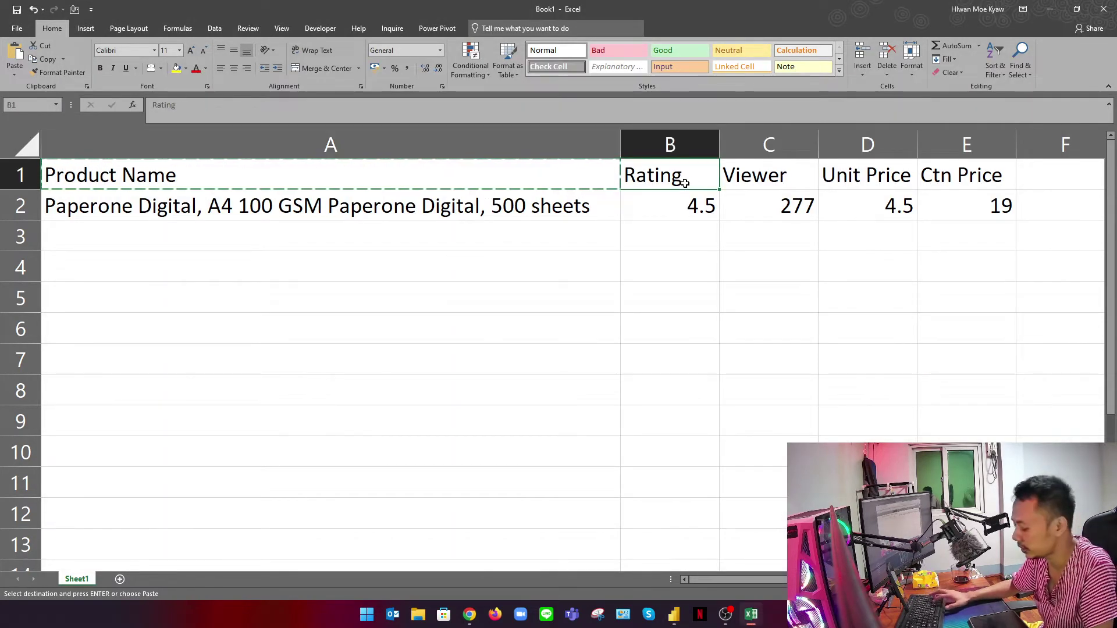
key("ctrl+c")
key("alt+Tab")
double_click(536, 174)
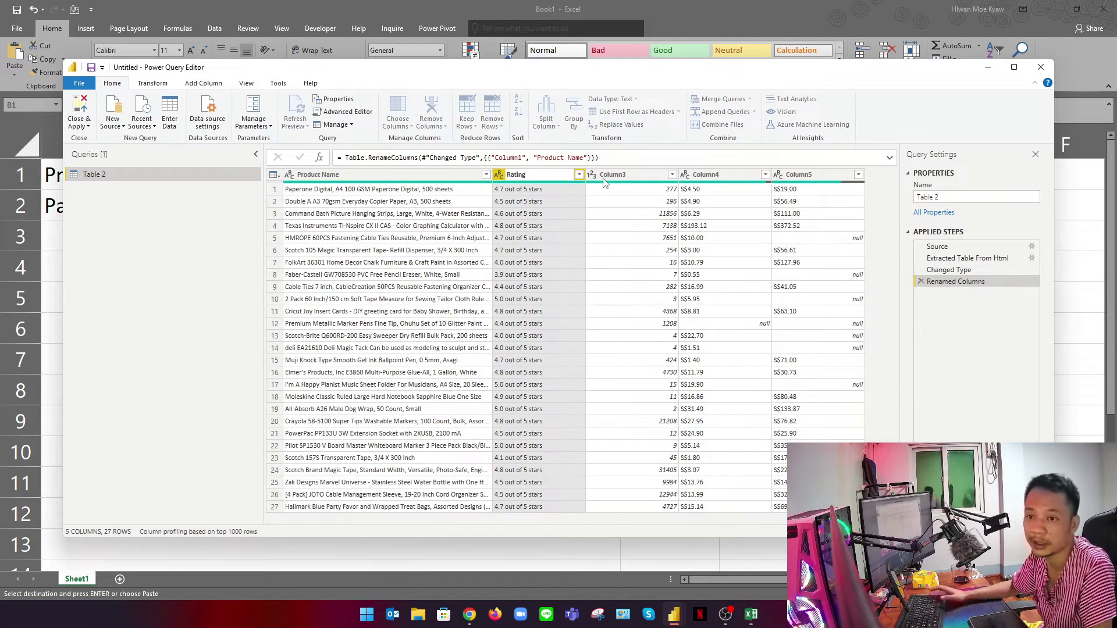
key("Return")
Copy the header from Excel cell C1 and rename Column3 in Power Query as Viewer
key("alt+Tab")
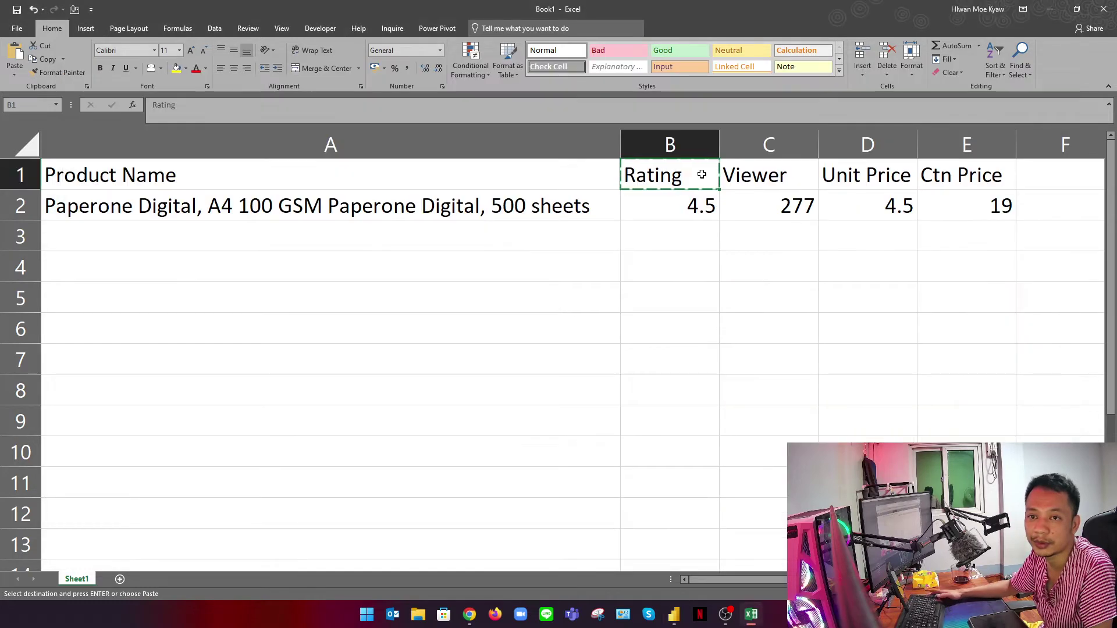
left_click(753, 176)
key("ctrl+c")
key("alt+Tab")
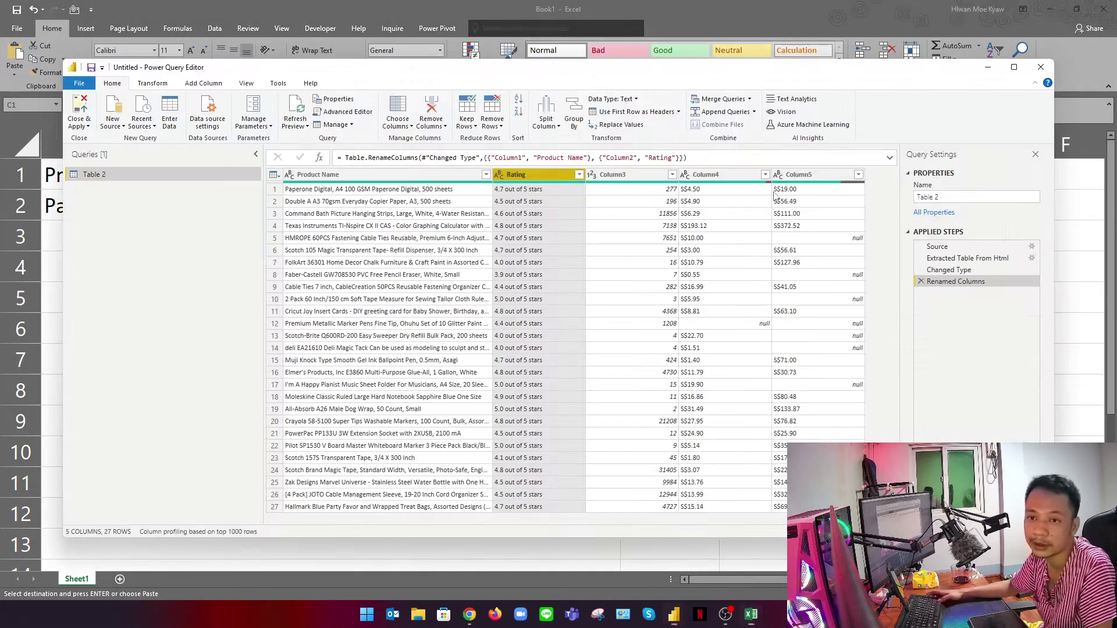
left_click(631, 174)
double_click(631, 174)
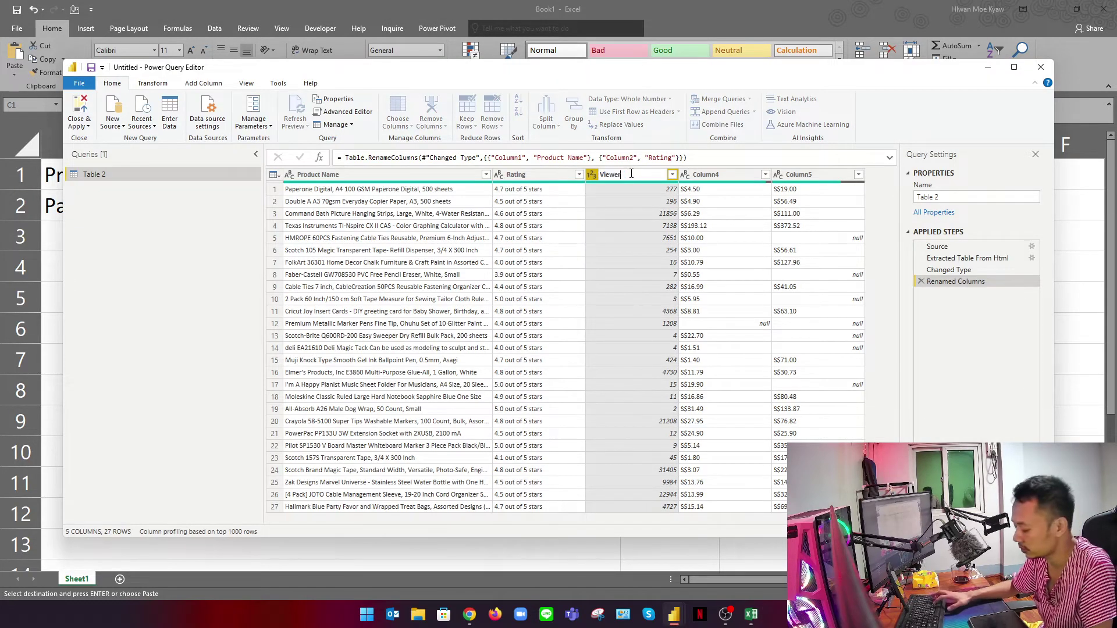
left_click(723, 174)
Copy the header from Excel cell D1 and rename Column4 in Power Query as Unit Price
key("alt+Tab")
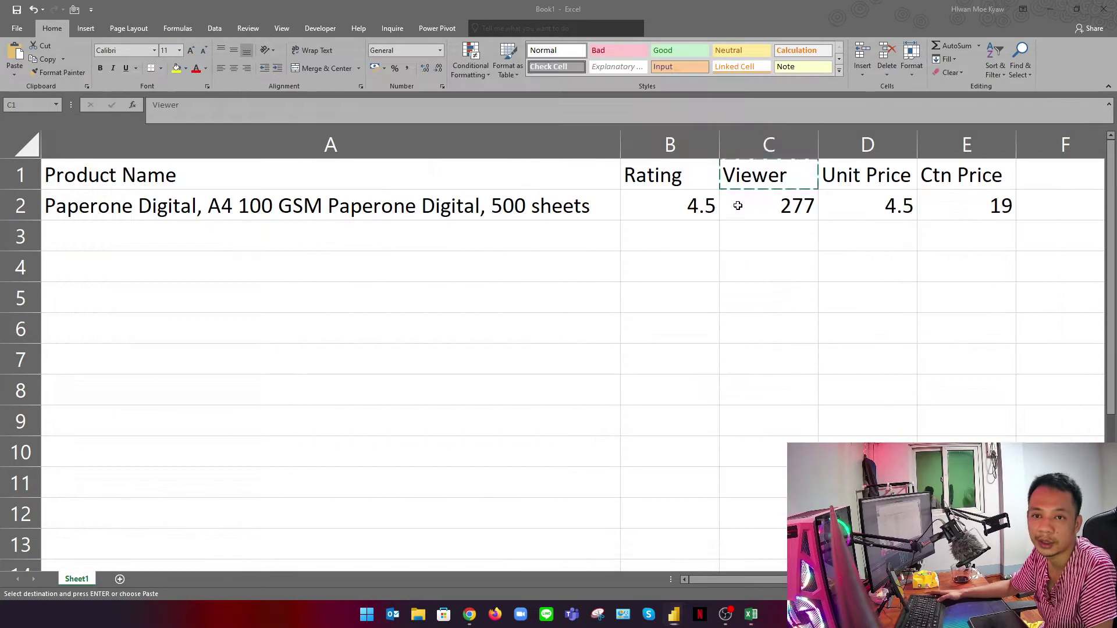
left_click(845, 175)
key("ctrl+c")
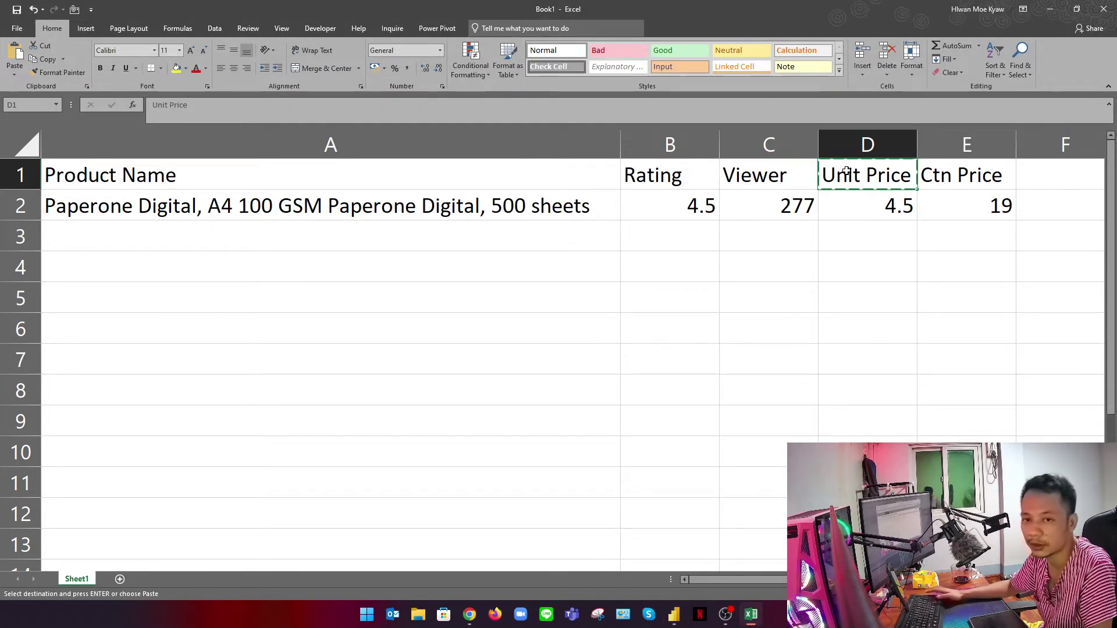
key("alt+Tab")
double_click(712, 176)
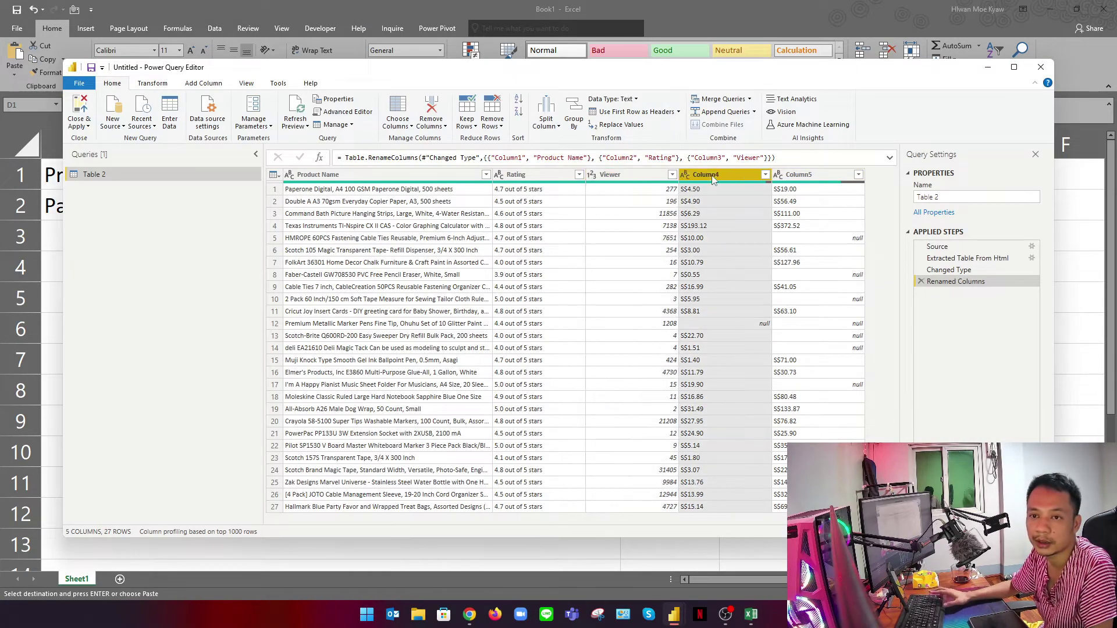
key("Return")
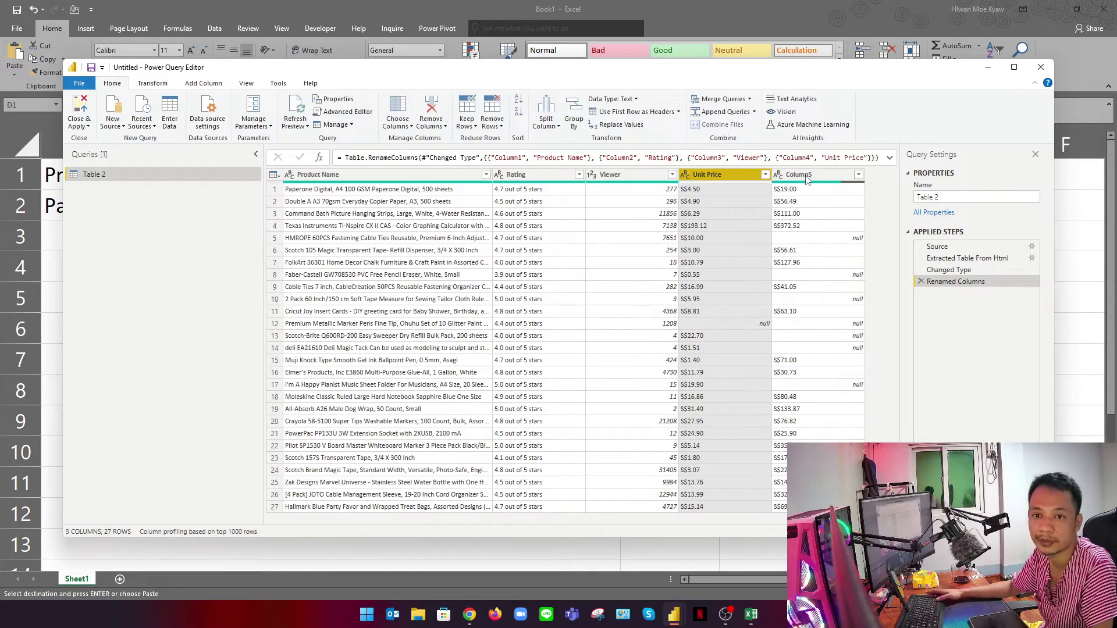
Copy the header from Excel cell E1 and rename Column5 in Power Query as Ctn Price
key("alt+Tab")
left_click(931, 178)
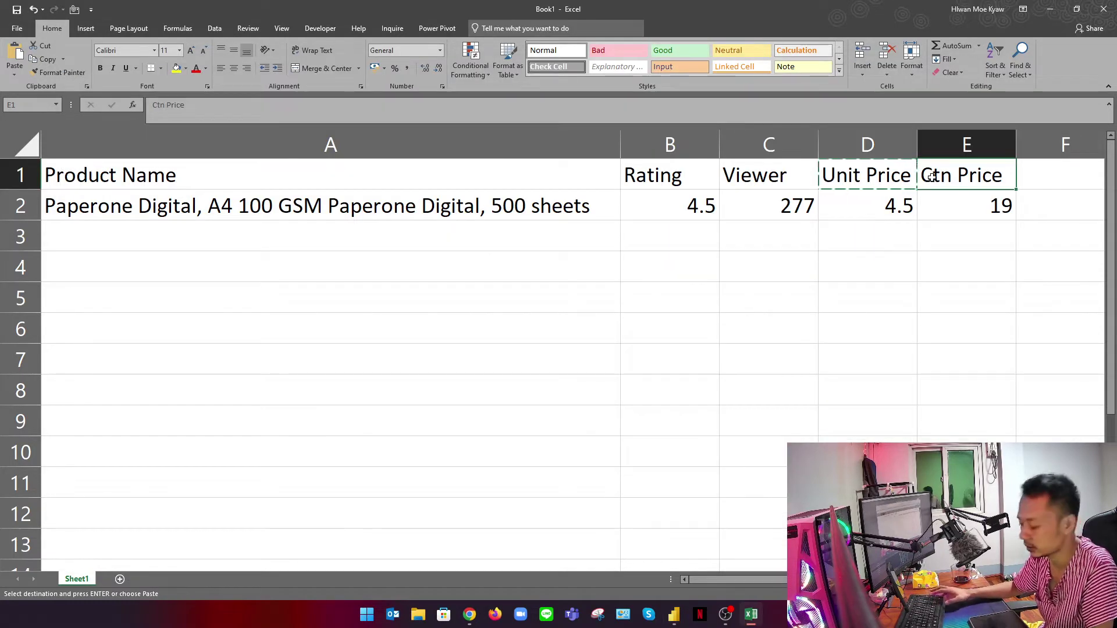
key("alt+Tab")
double_click(816, 174)
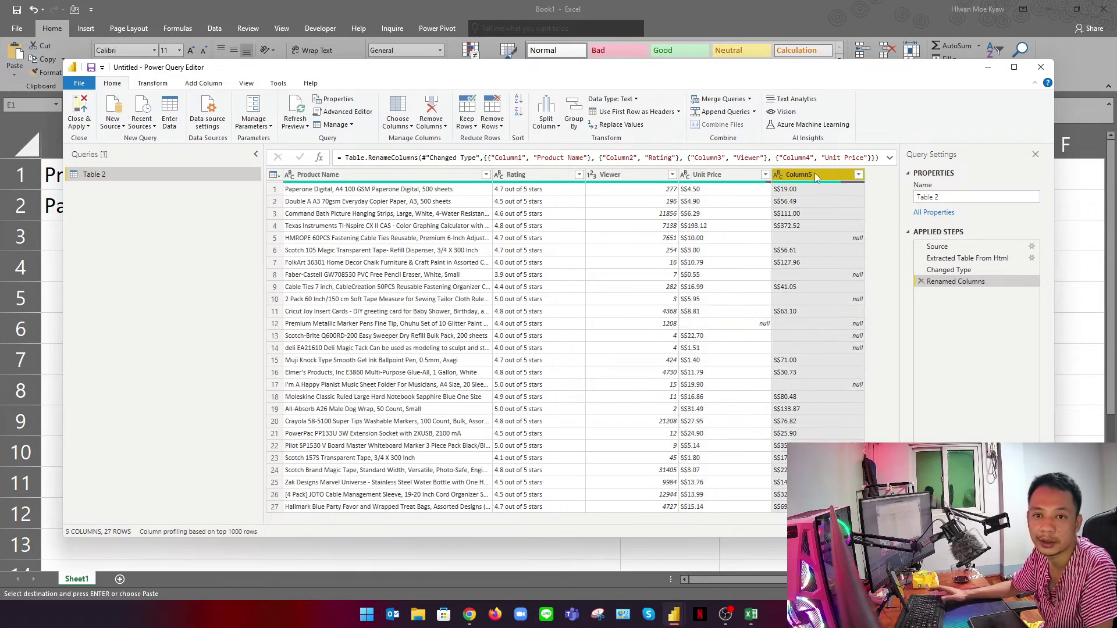
type("Ctn Price")
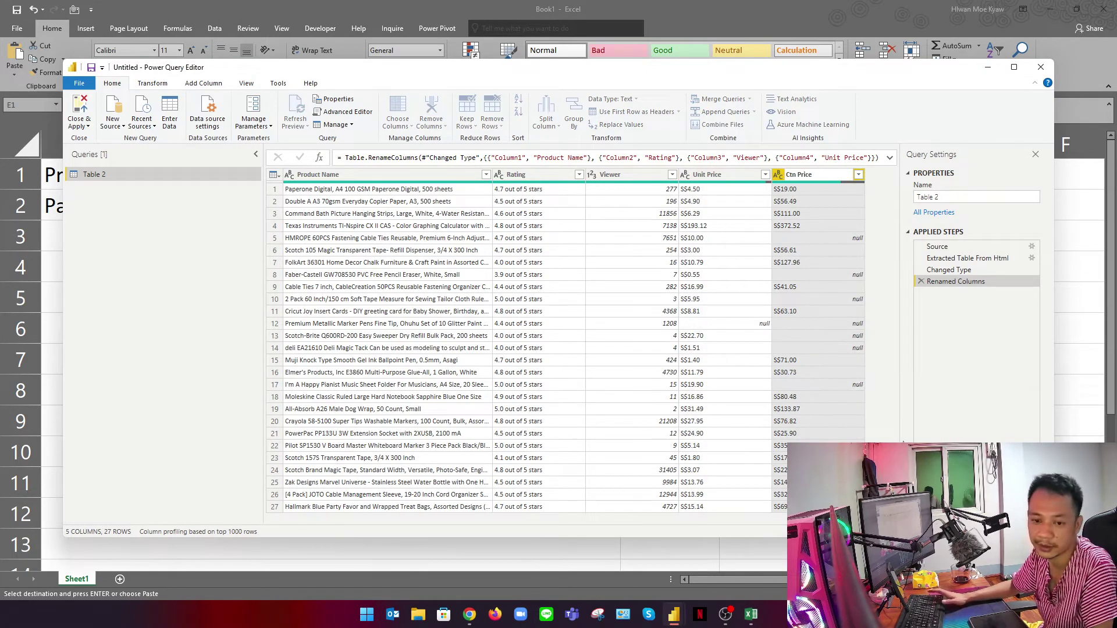
key("Return")
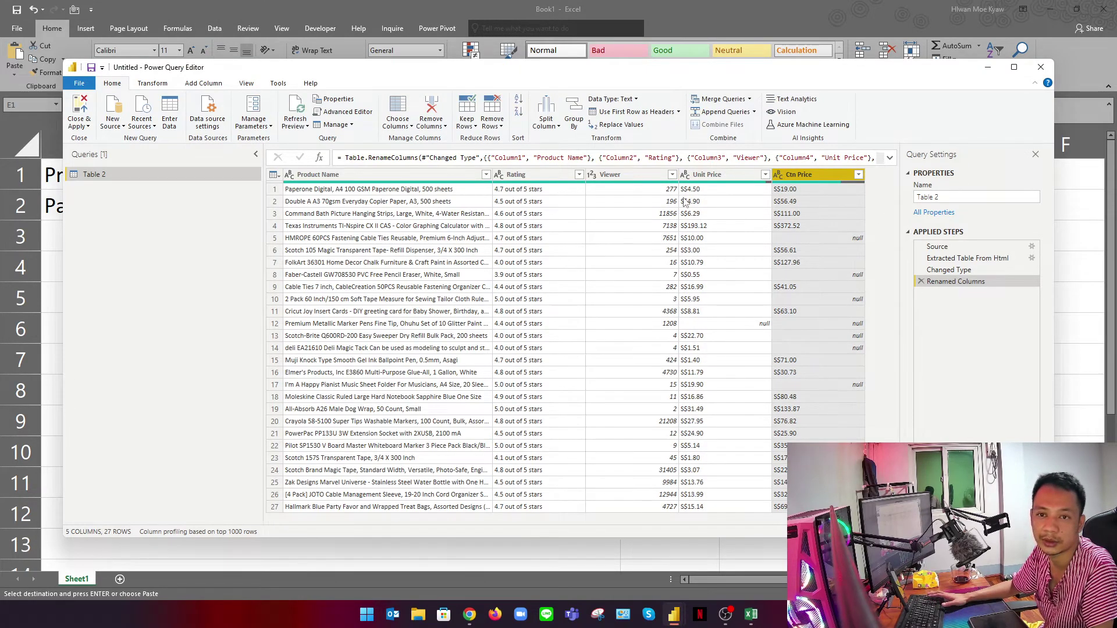
Close Power Query and apply the changes, switch to Power BI Desktop, and show Table 2 in the data view
left_click(81, 129)
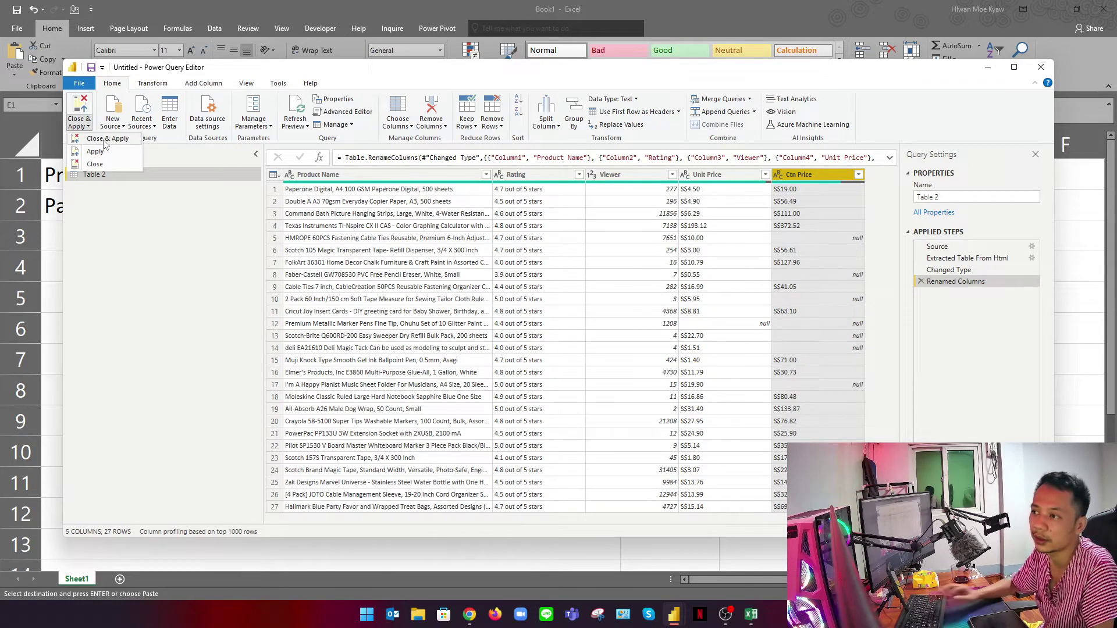
left_click(105, 141)
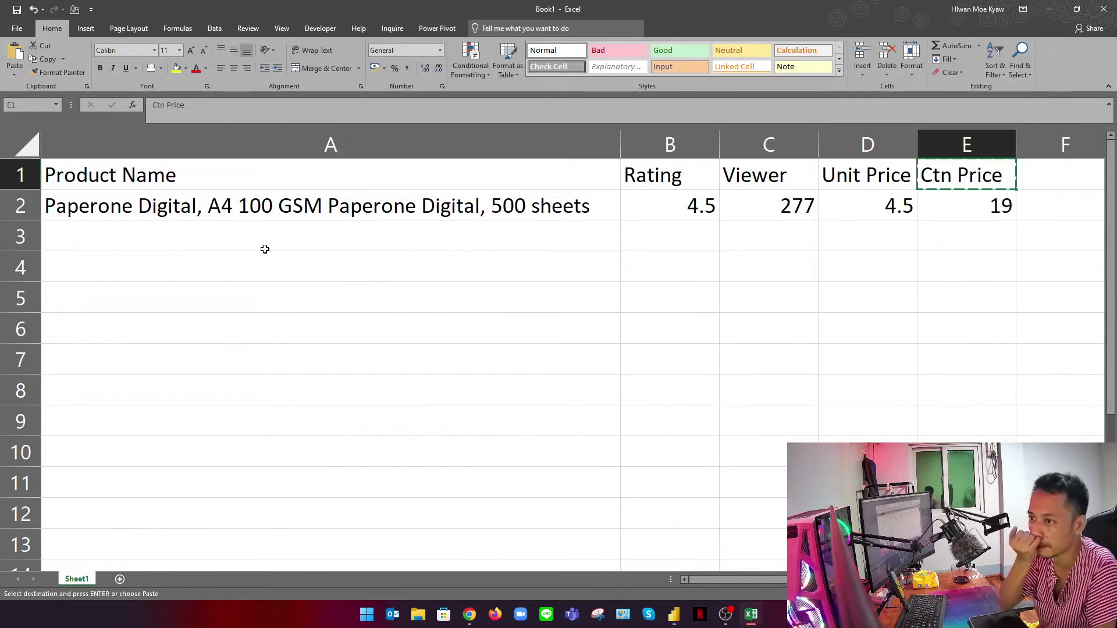
left_click(673, 615)
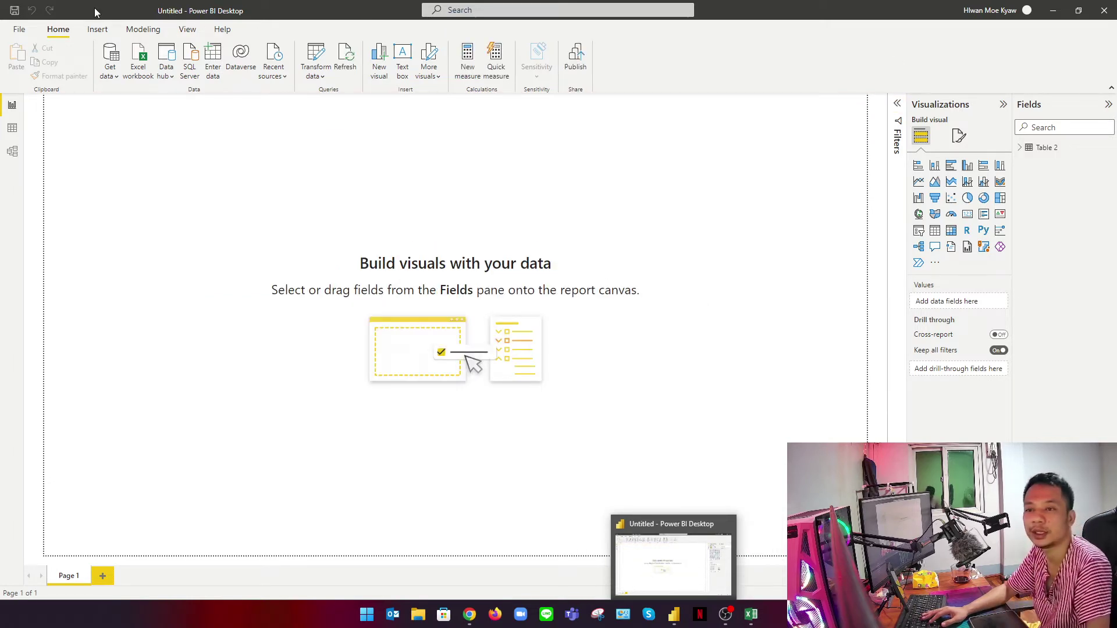
left_click(11, 131)
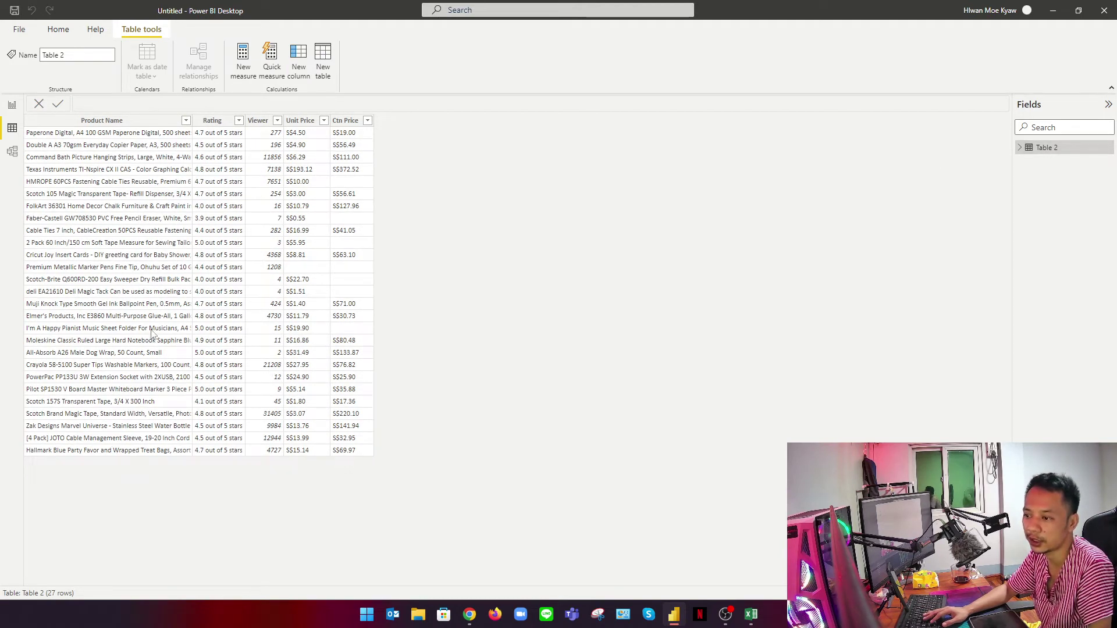
Glance at the Amazon page and the Excel sheet, return to Power BI, and slightly widen Table 2's Product Name column
left_click(469, 612)
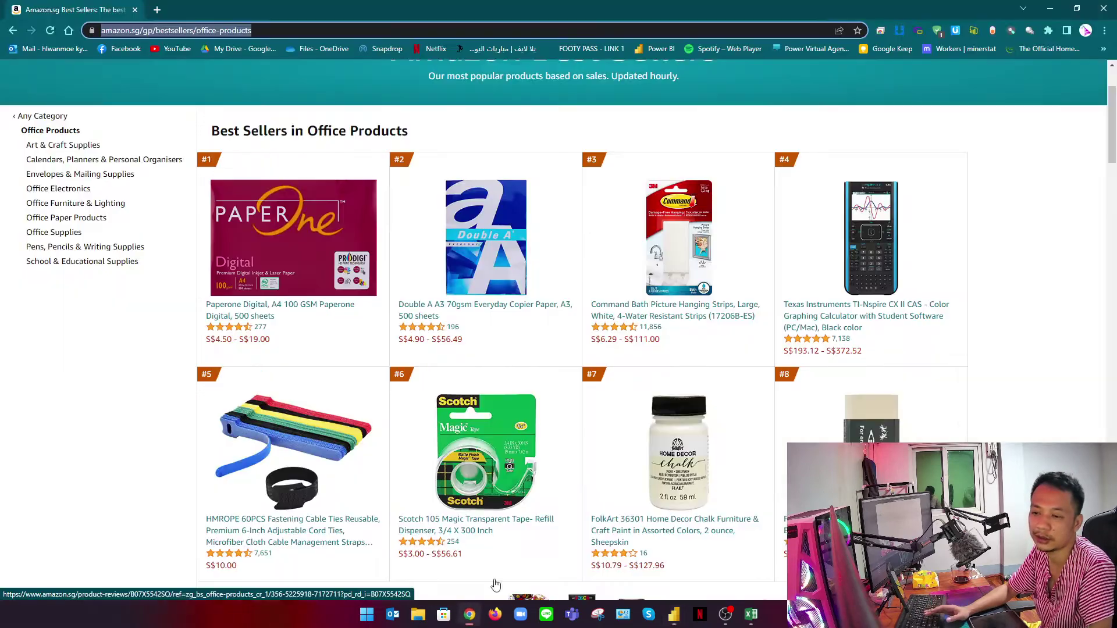
left_click(750, 615)
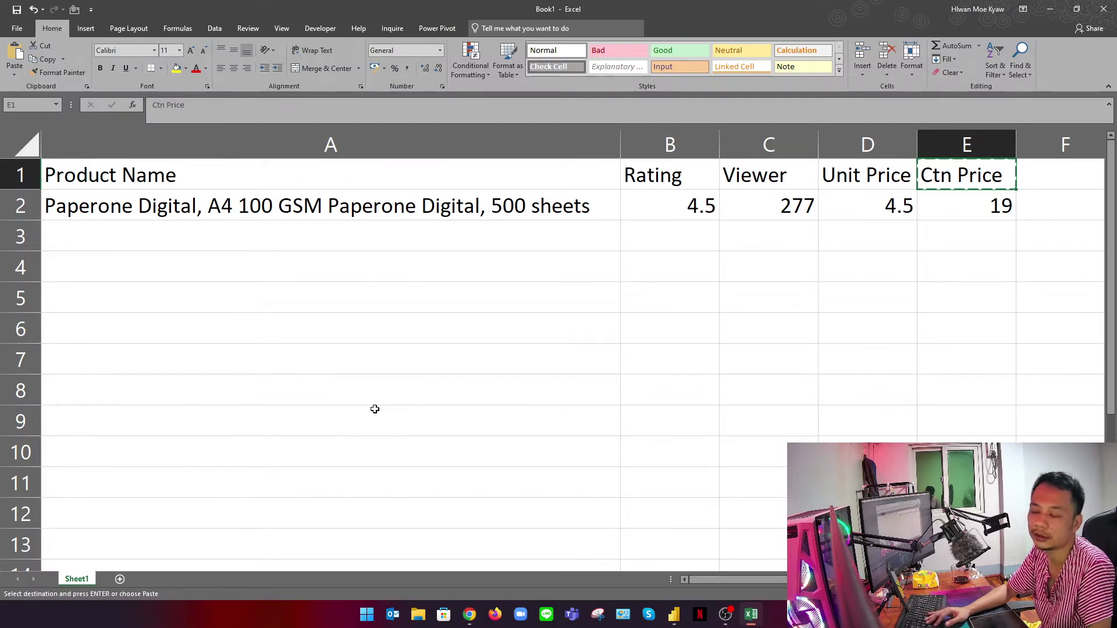
left_click(363, 366)
left_click(673, 614)
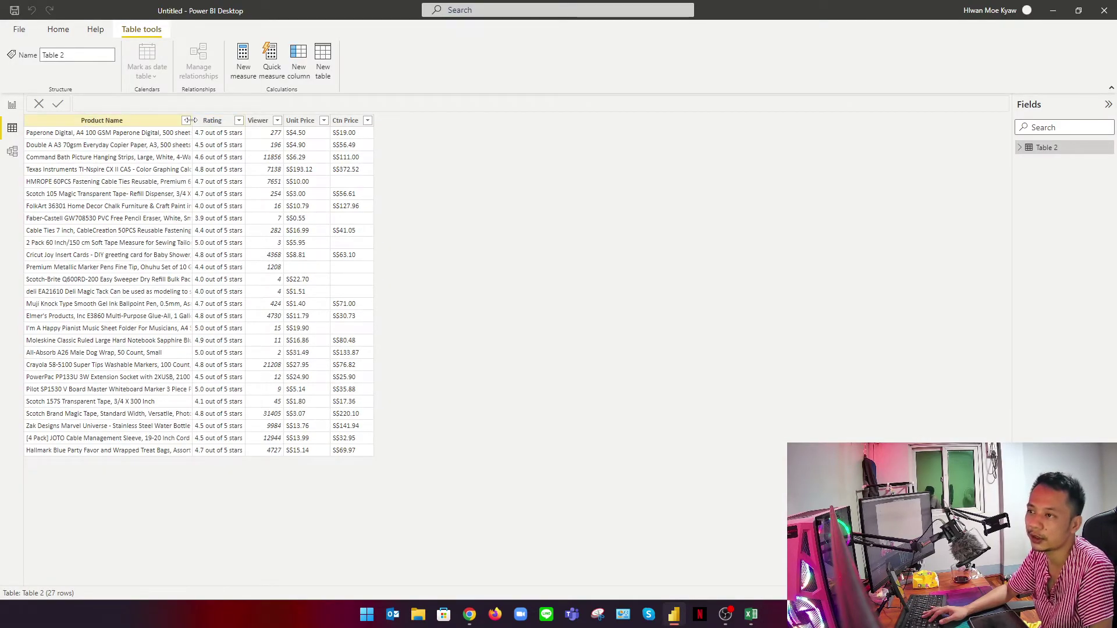
left_click_drag(194, 124, 216, 123)
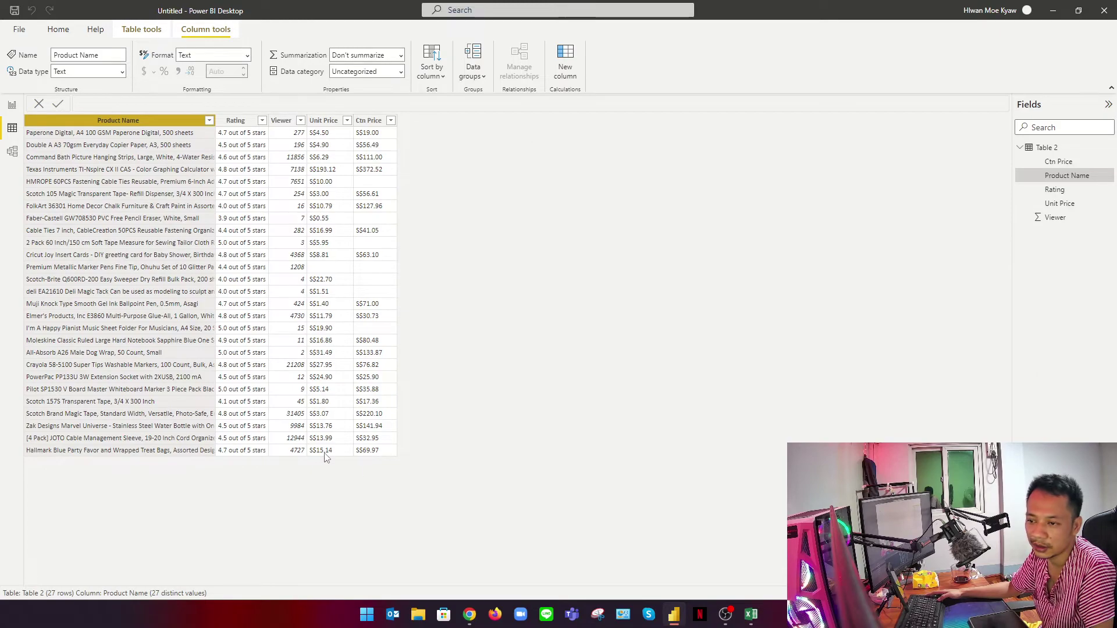
Switch to the Amazon Best Sellers page in Chrome and examine how many office products the full list contains
key("alt+Tab")
key("alt+Tab")
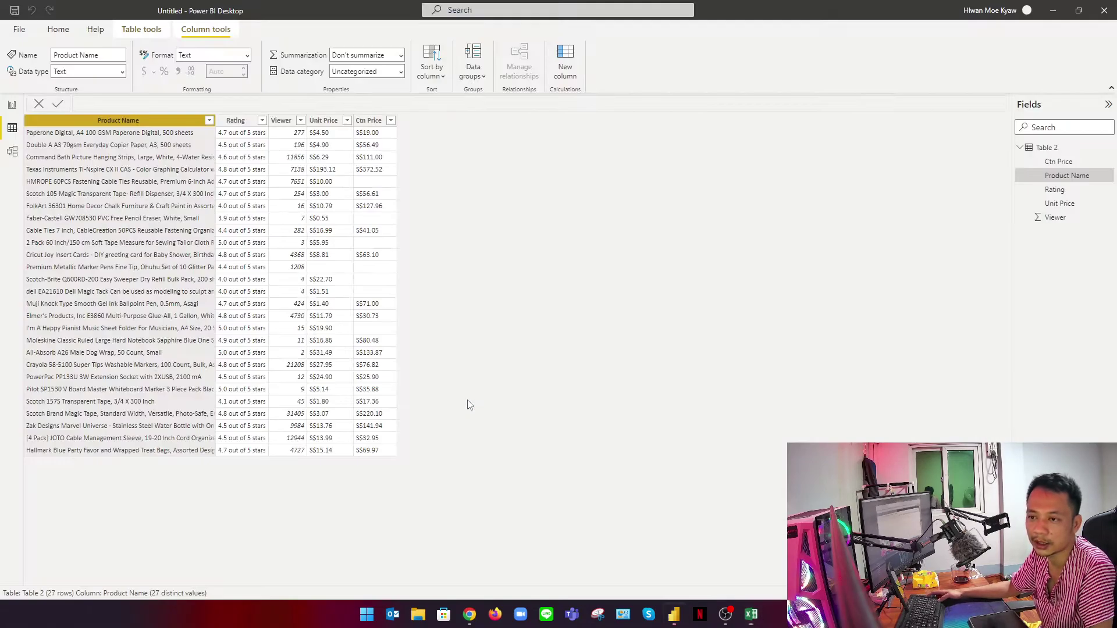
key("alt+Tab")
key("alt+Tab")
scroll(453, 402, "down", 20)
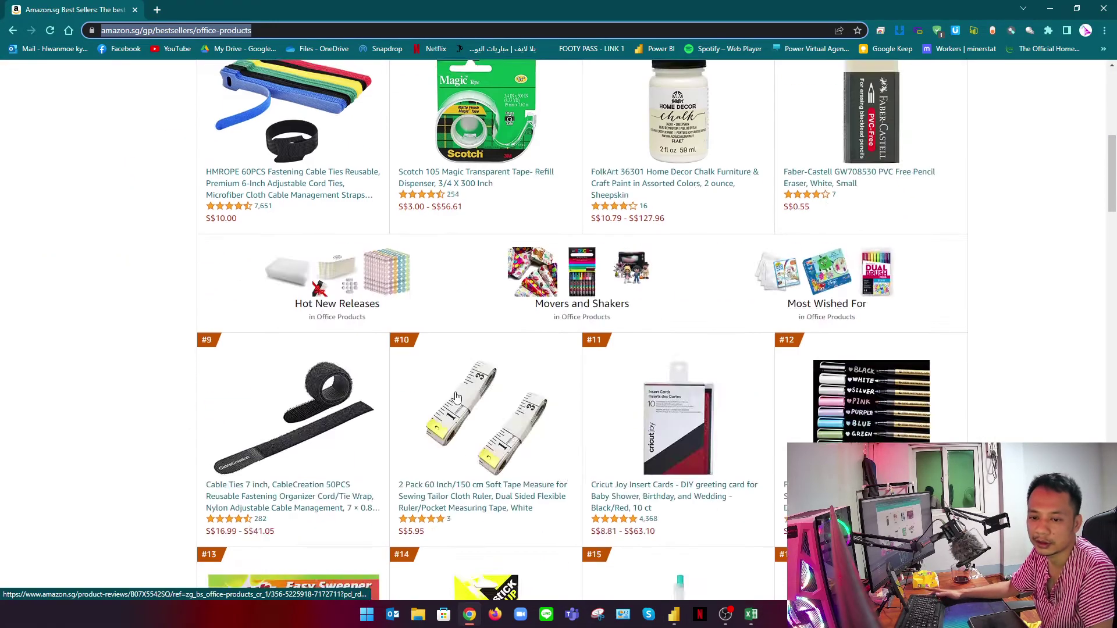
scroll(457, 394, "down", 4)
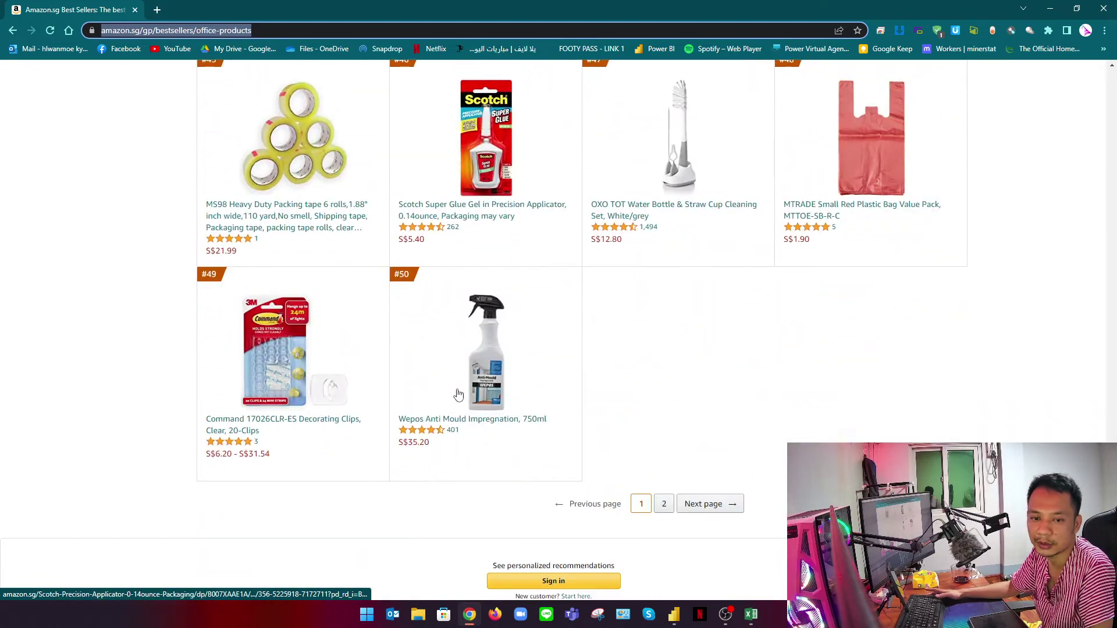
scroll(412, 465, "down", 3)
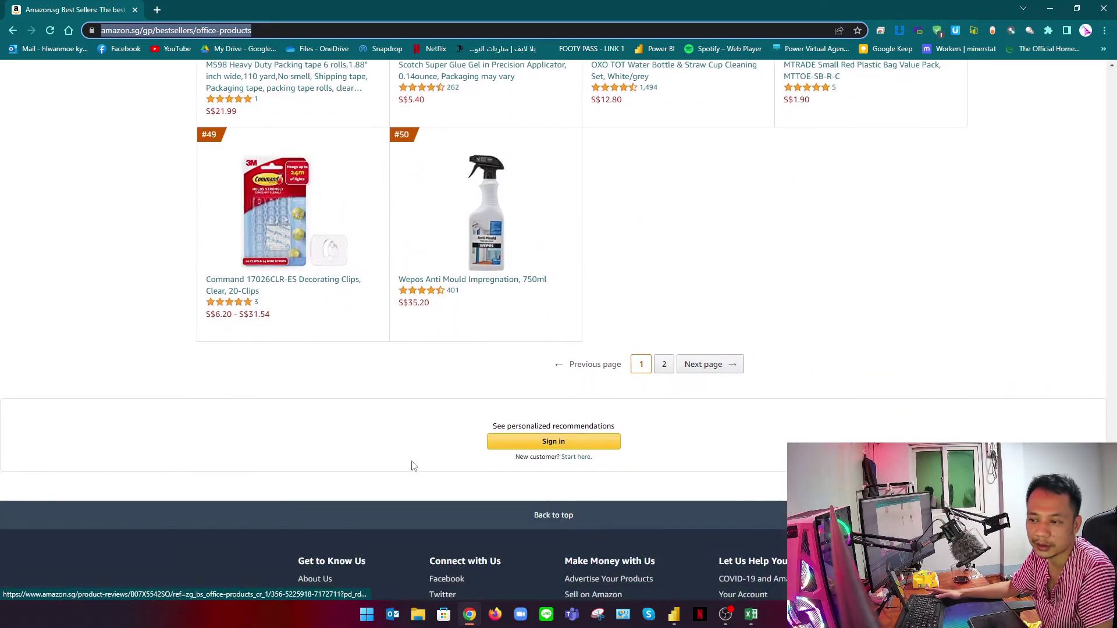
scroll(596, 256, "up", 4)
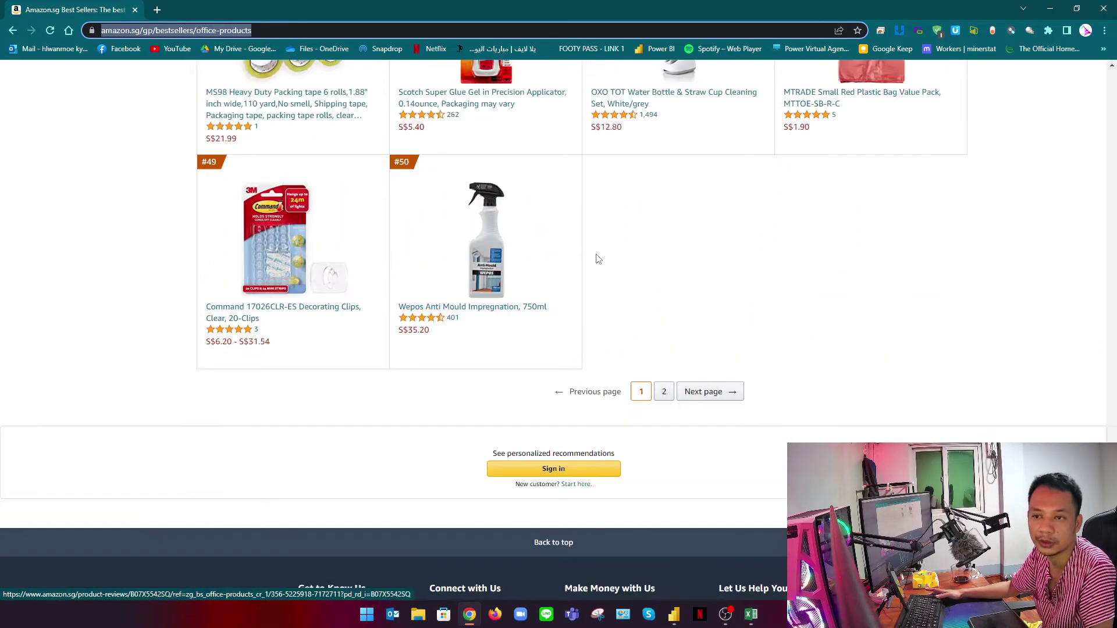
scroll(645, 381, "down", 2)
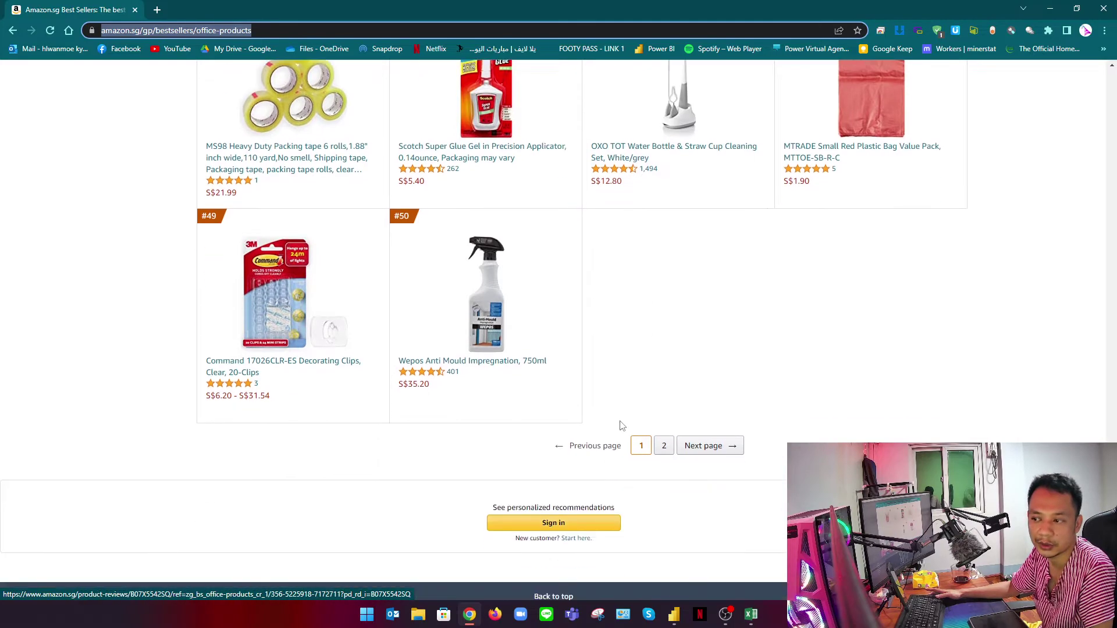
scroll(641, 448, "up", 4)
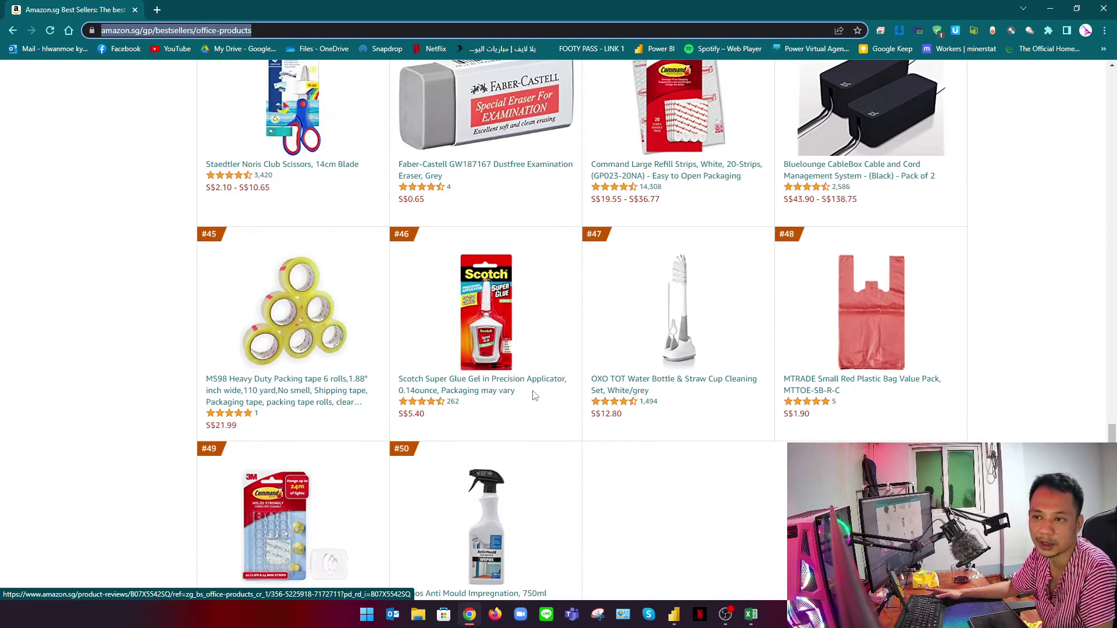
scroll(538, 411, "up", 20)
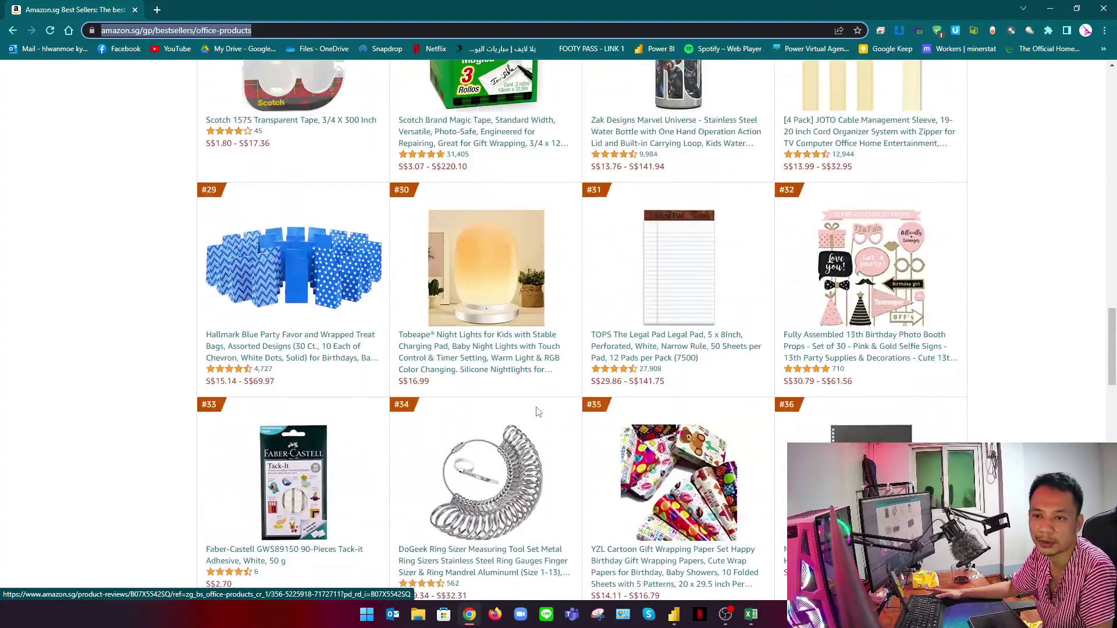
scroll(538, 412, "up", 3)
scroll(582, 411, "down", 13)
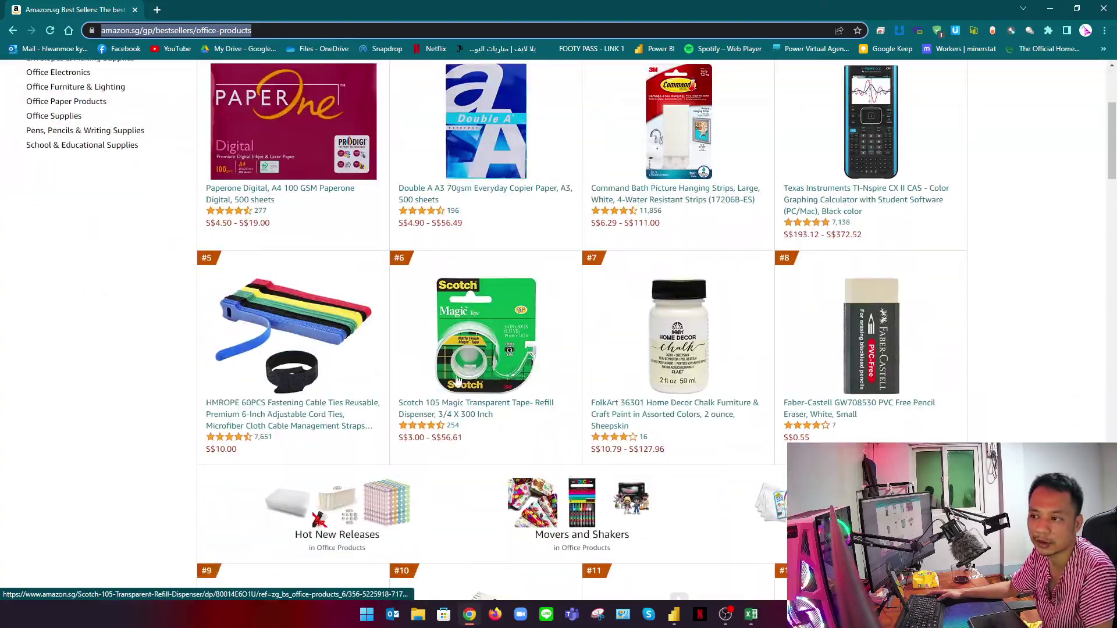
scroll(658, 413, "down", 14)
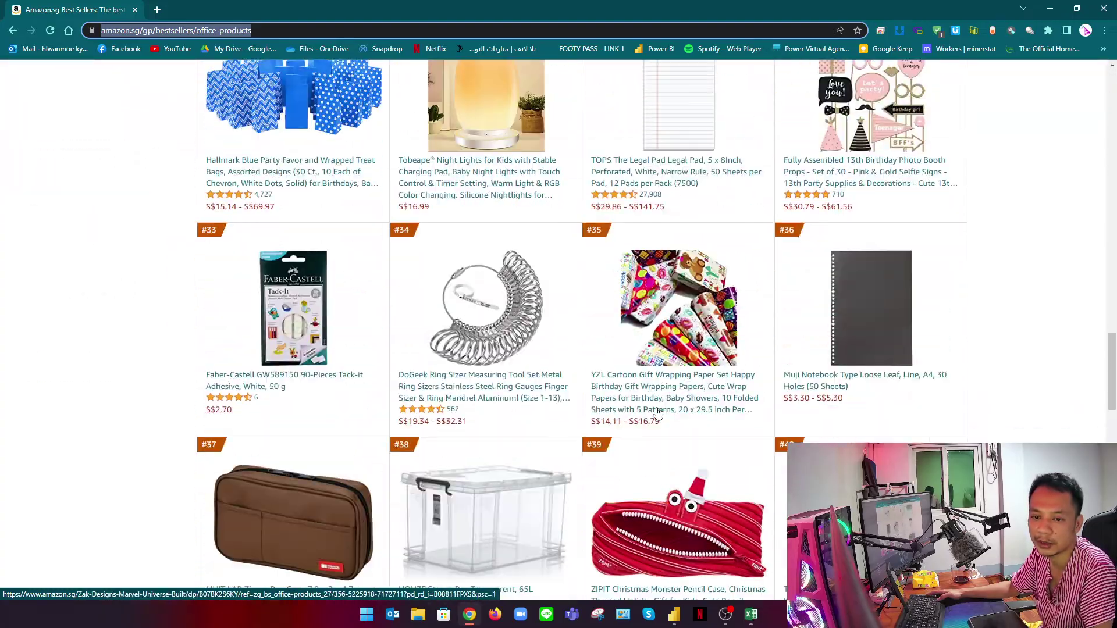
scroll(657, 413, "up", 20)
scroll(657, 413, "up", 8)
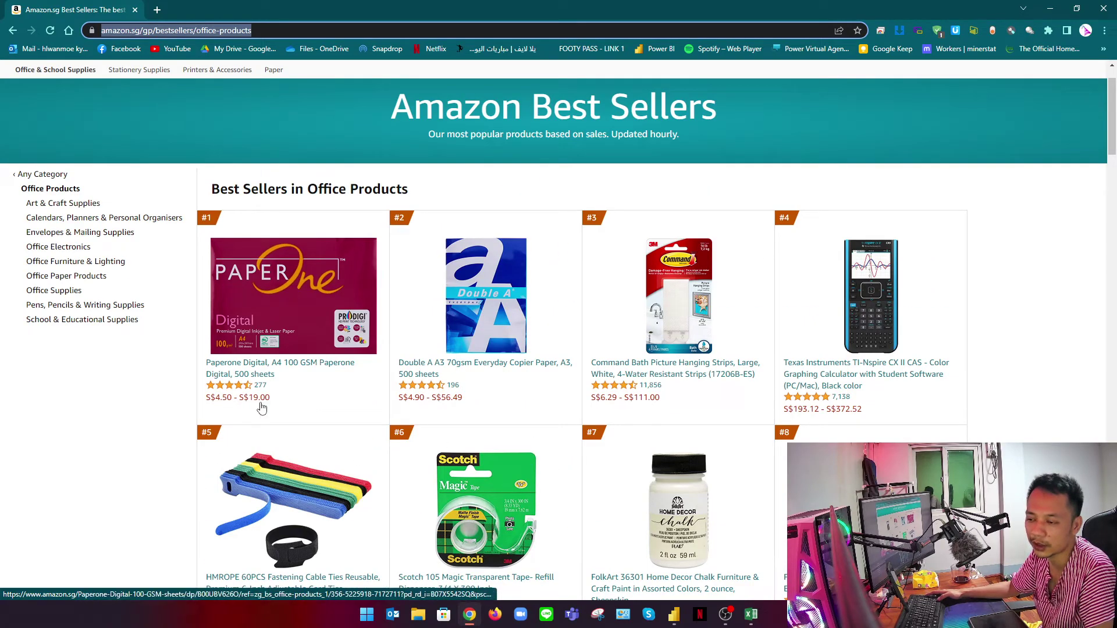
Compare the last product row imported in Power BI with the ranked products on the Amazon Best Sellers page
key("alt+Tab")
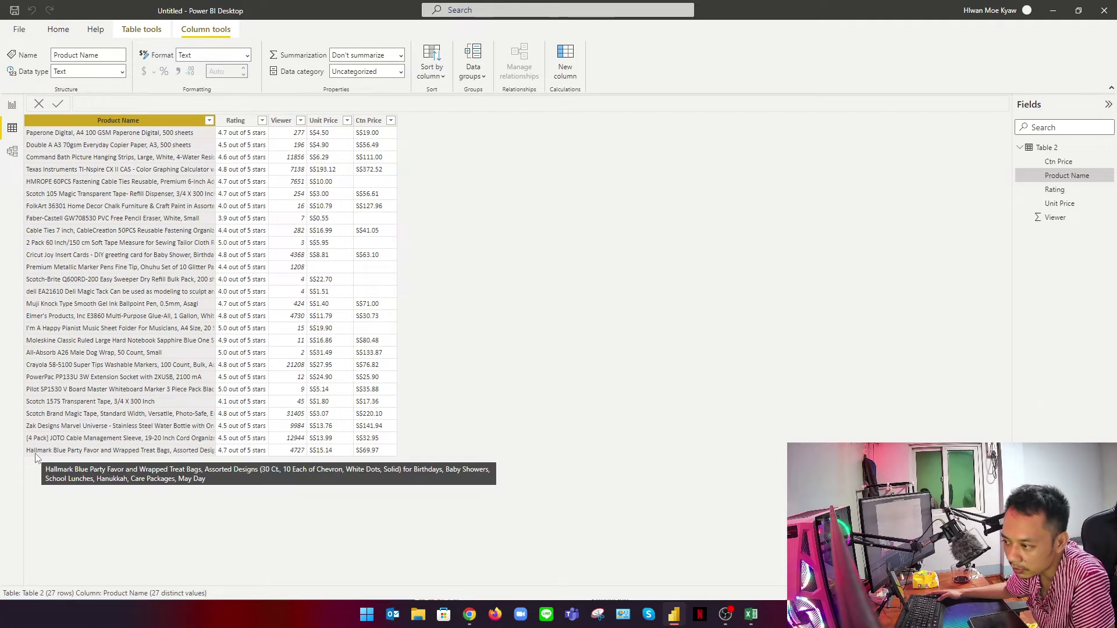
key("alt+Tab")
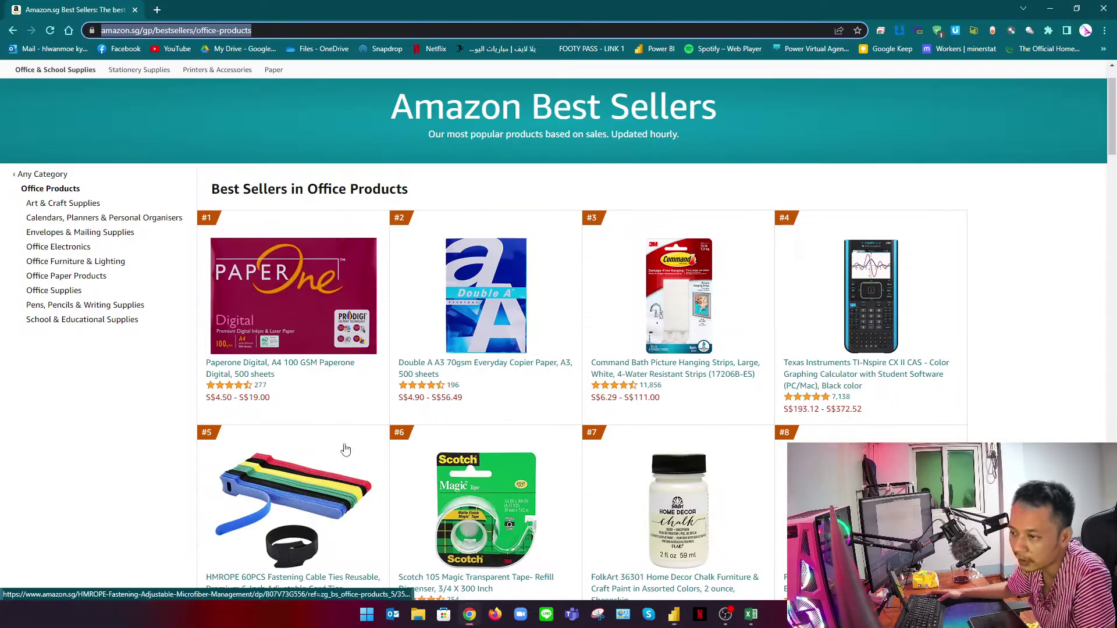
scroll(487, 412, "down", 8)
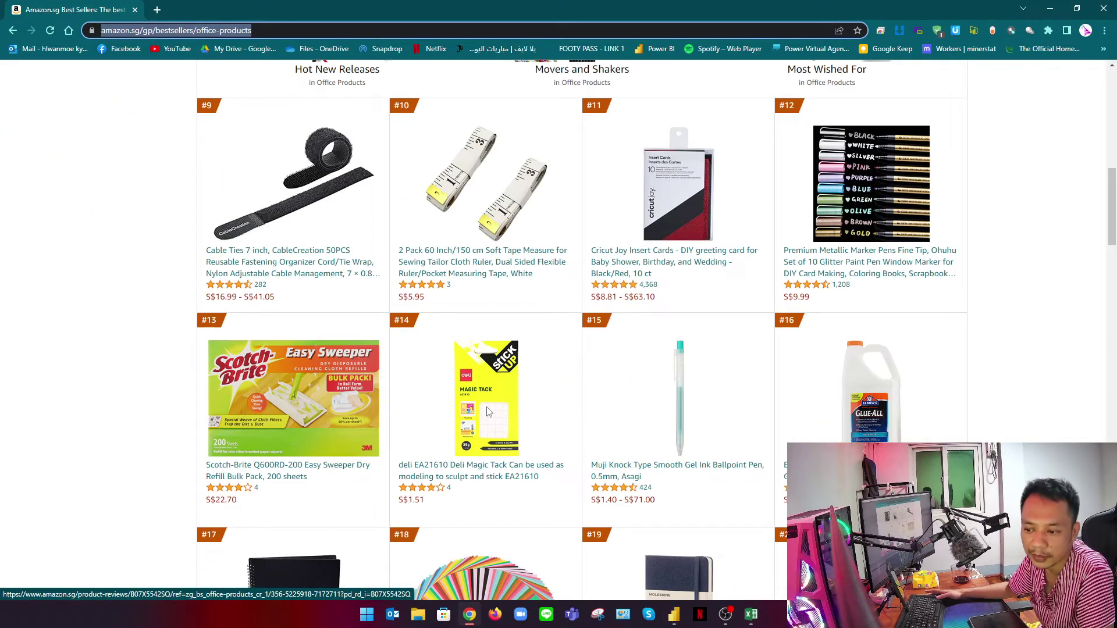
scroll(488, 411, "down", 10)
scroll(488, 411, "down", 10)
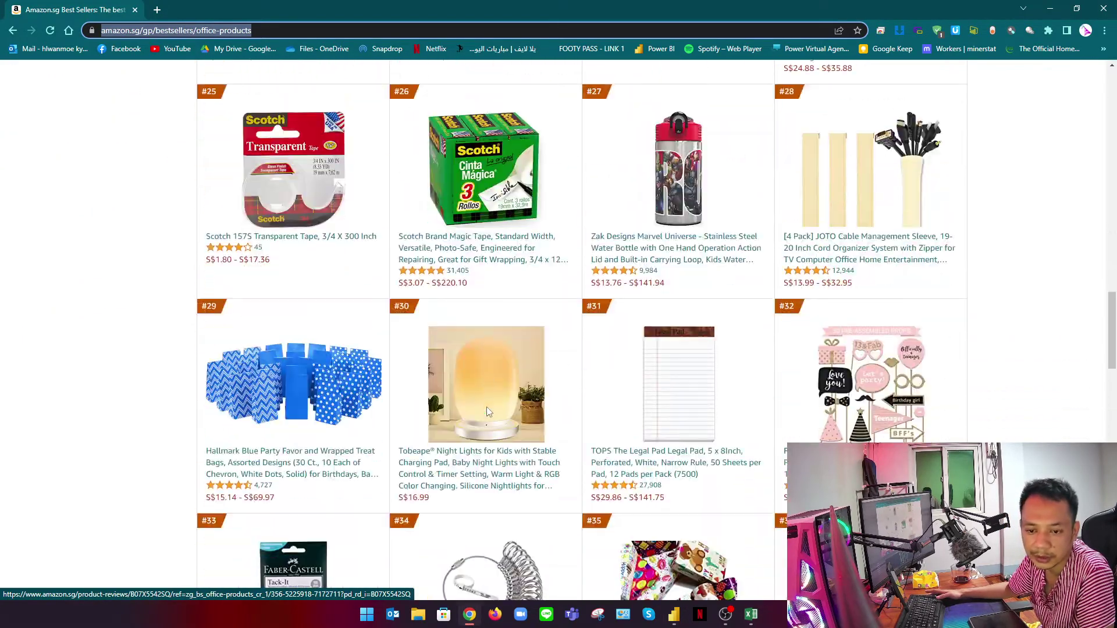
scroll(487, 411, "down", 2)
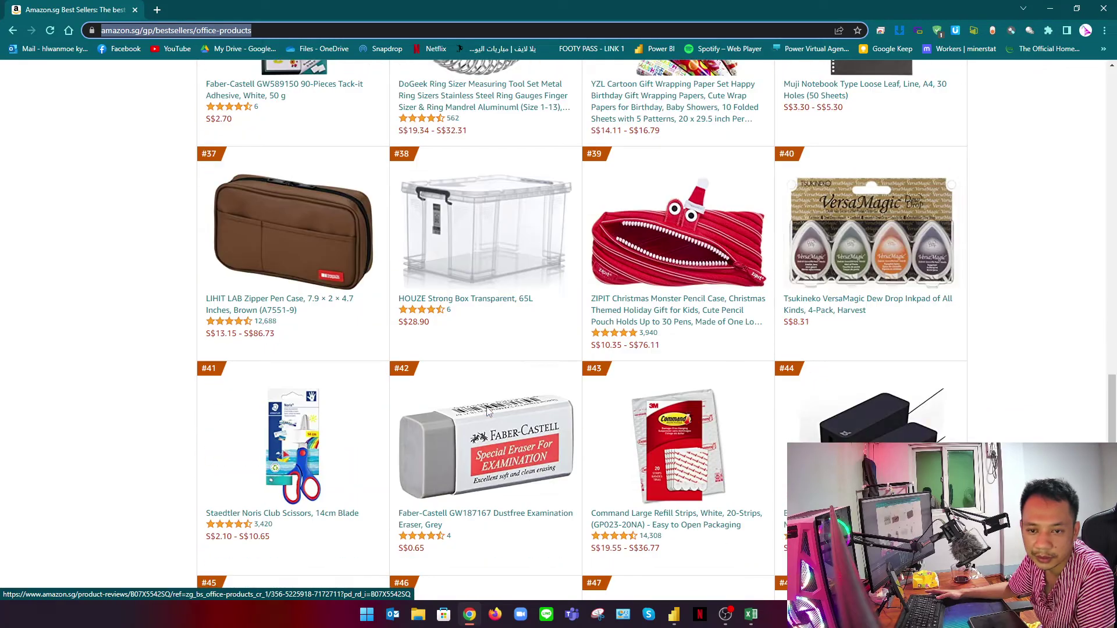
scroll(487, 411, "down", 7)
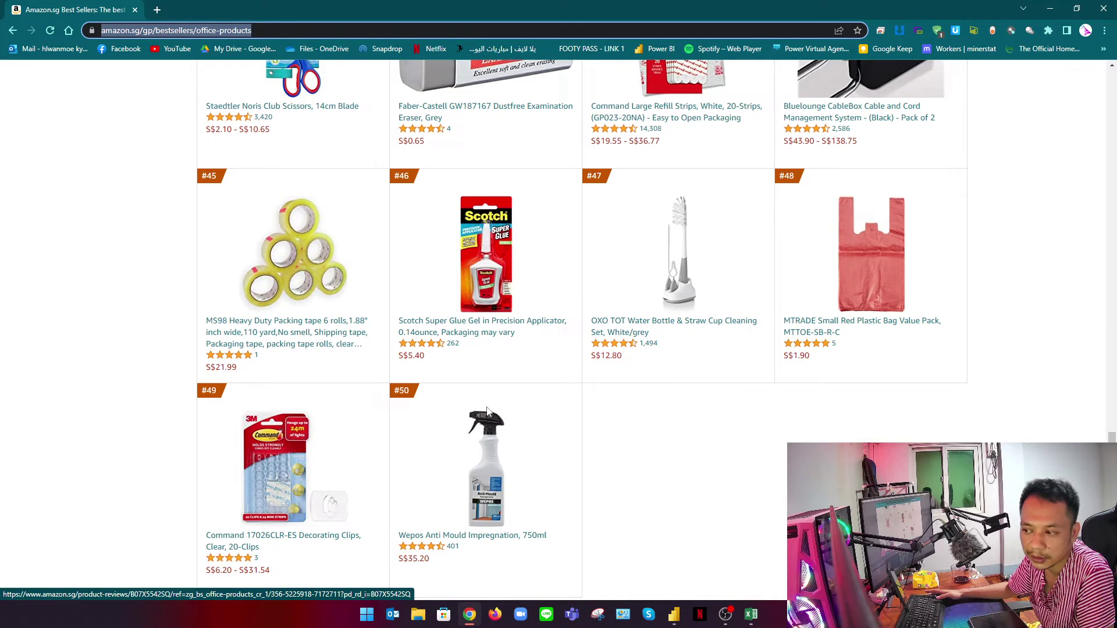
scroll(642, 392, "down", 2)
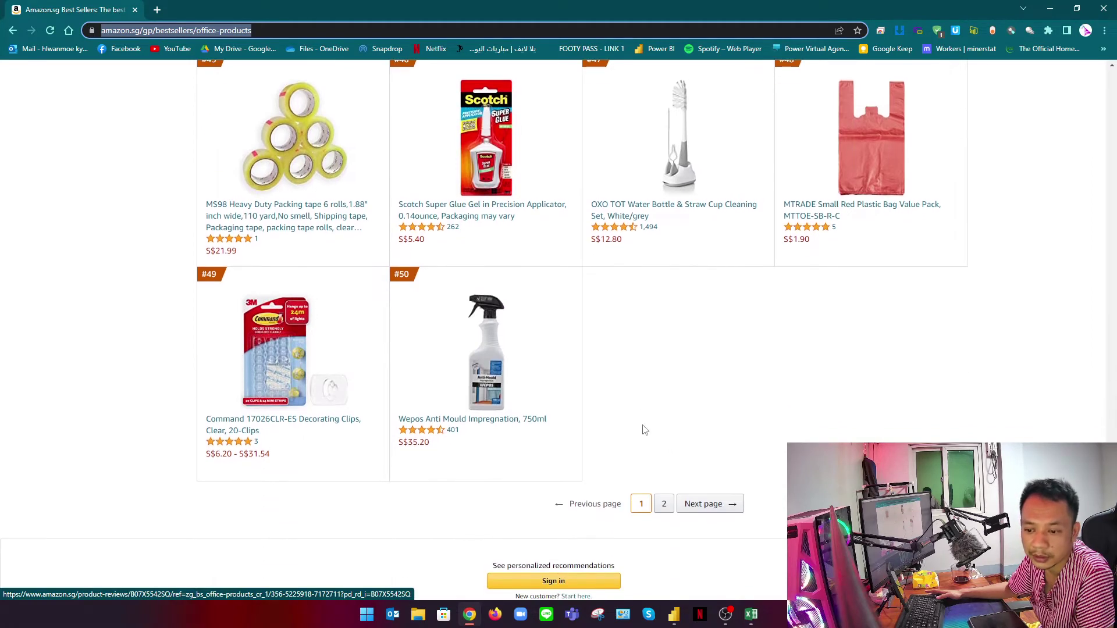
scroll(629, 425, "up", 4)
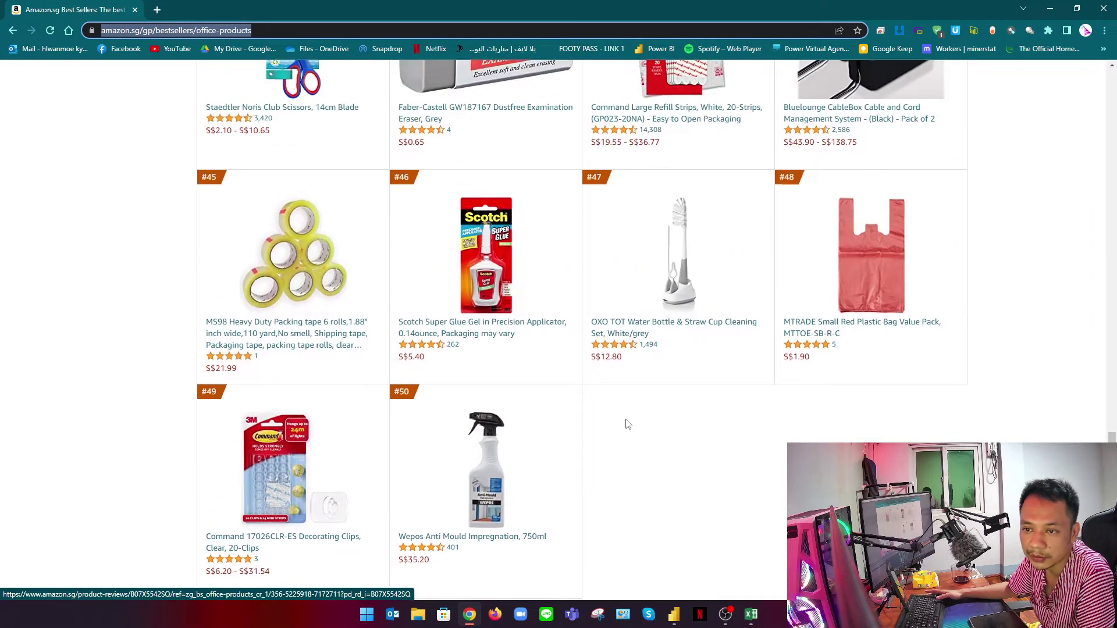
scroll(628, 424, "up", 3)
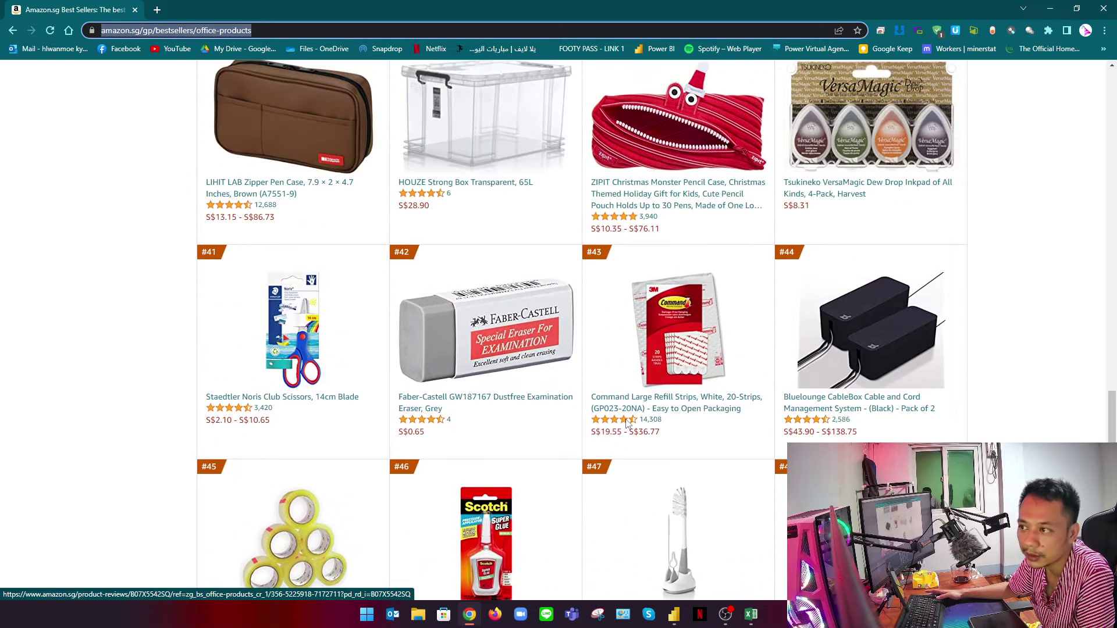
scroll(628, 425, "up", 4)
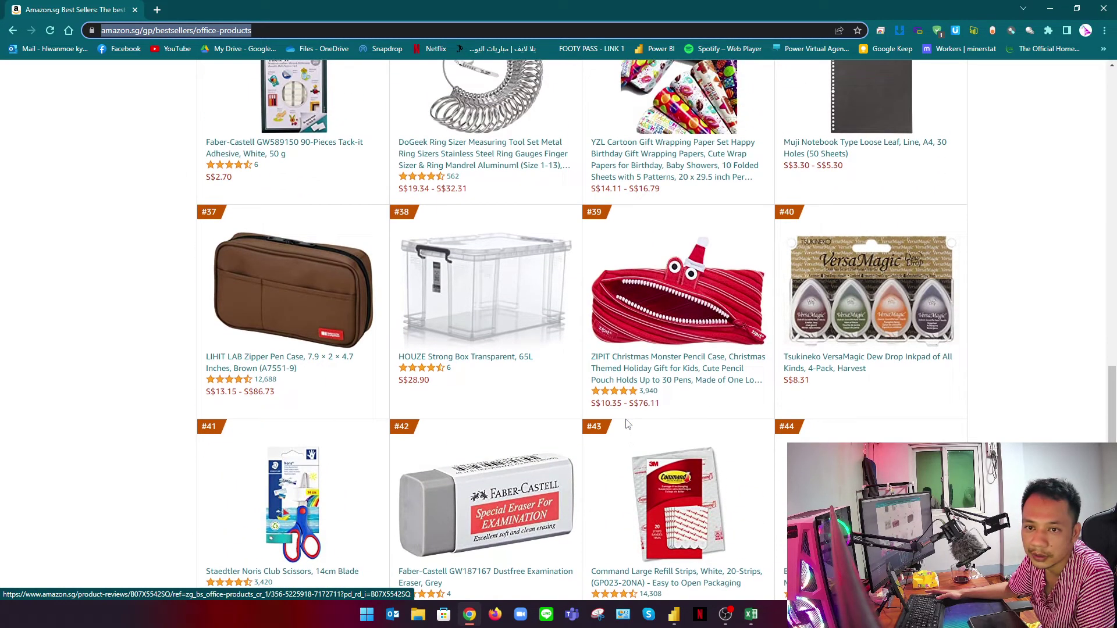
scroll(627, 423, "up", 5)
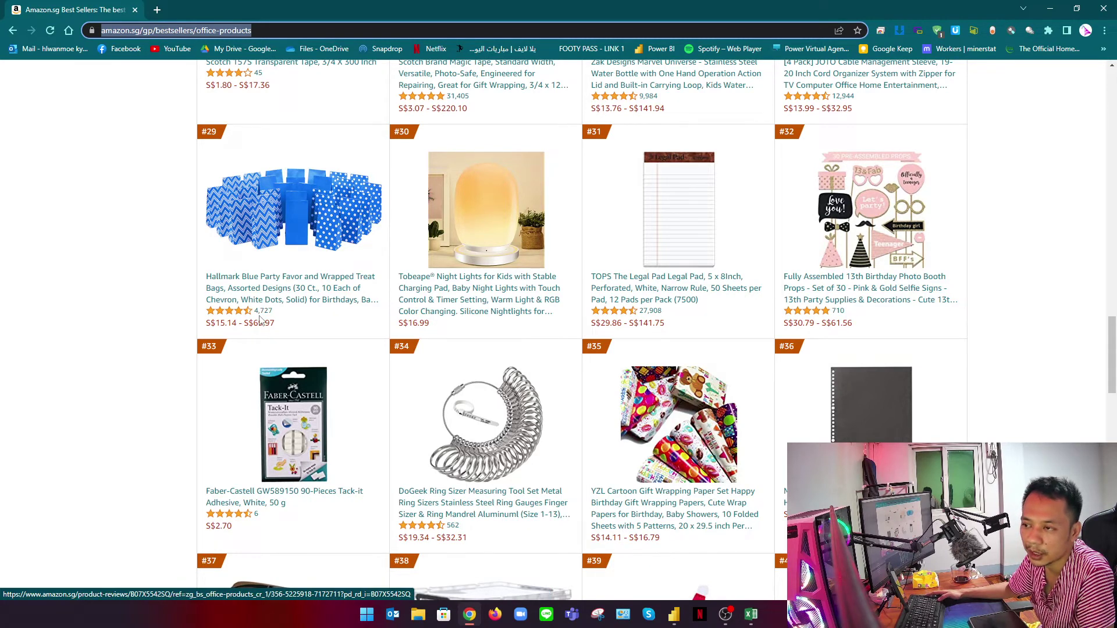
key("alt+Tab")
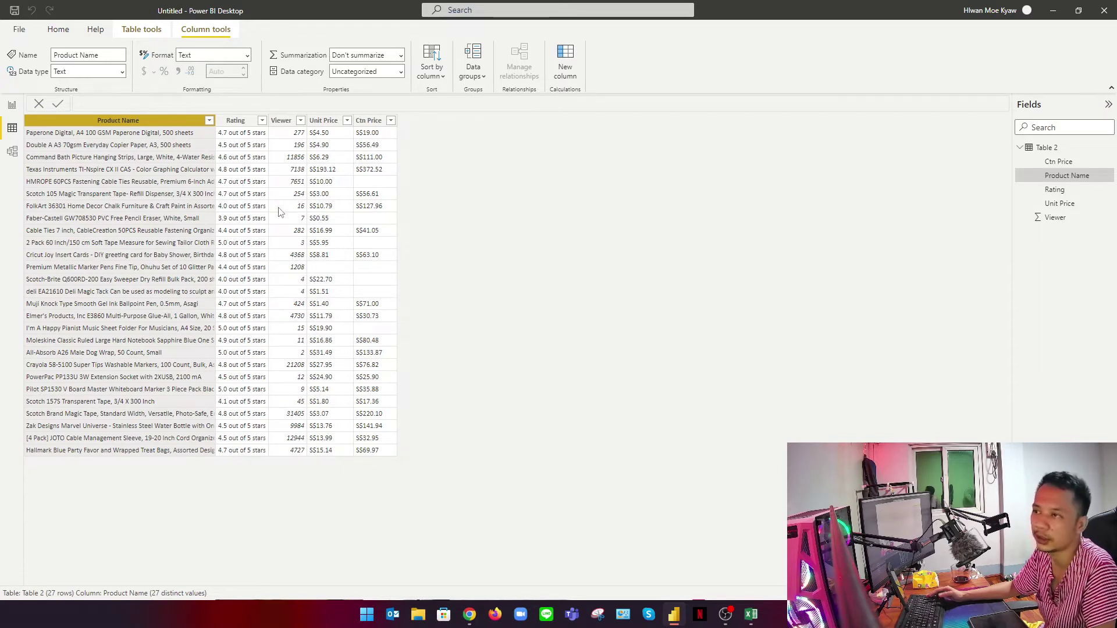
Insert a matrix visual on the report page with Product Name as its rows and enlarge it on the canvas
left_click(12, 107)
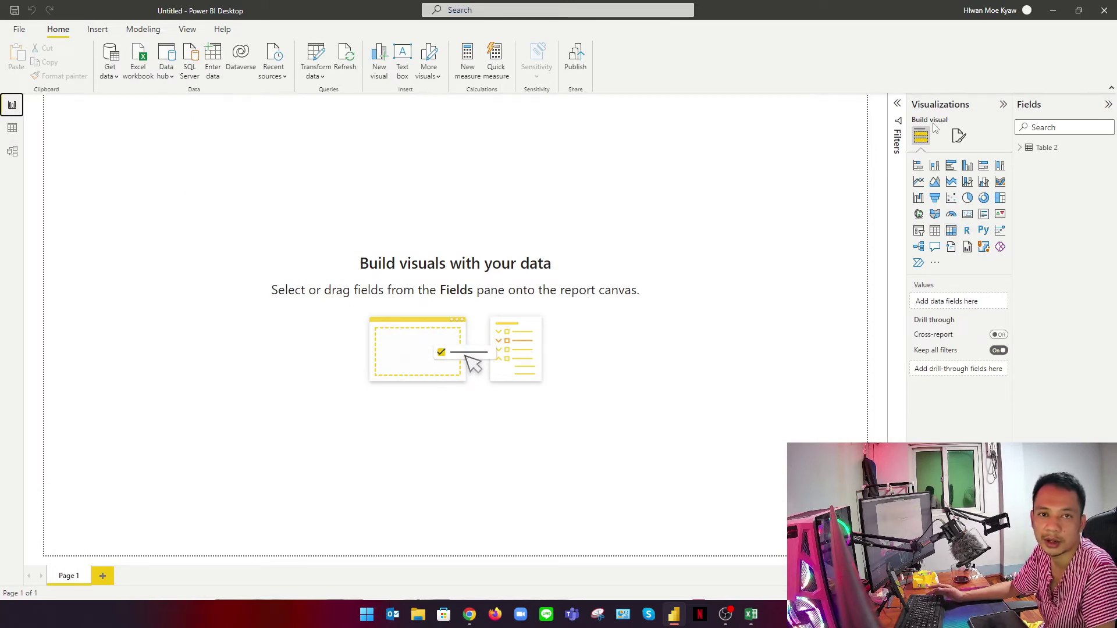
left_click(951, 231)
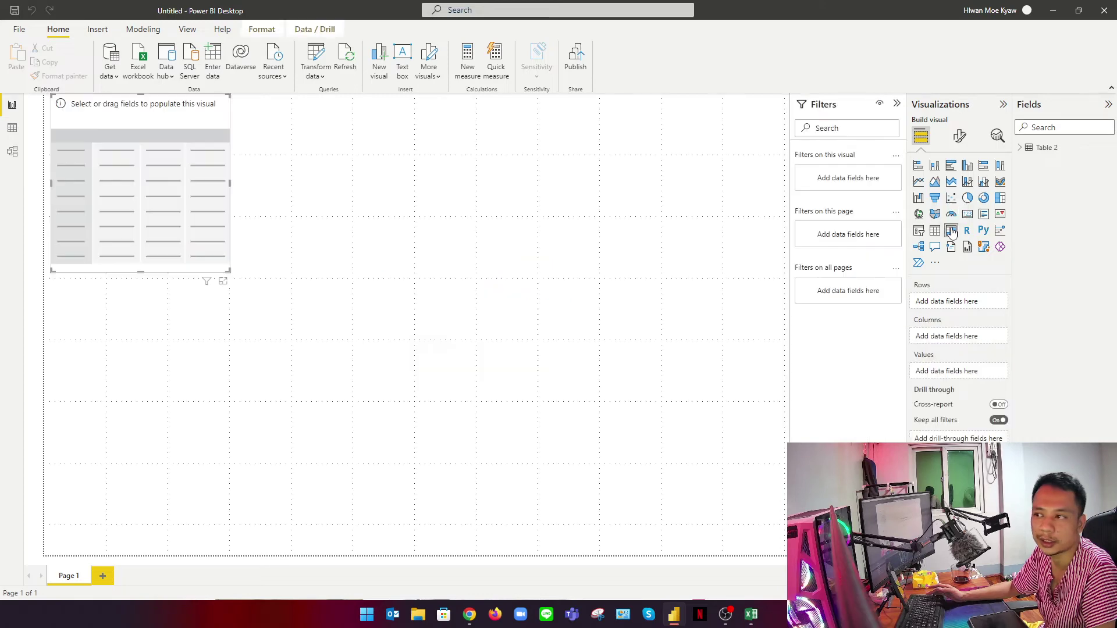
left_click(1024, 150)
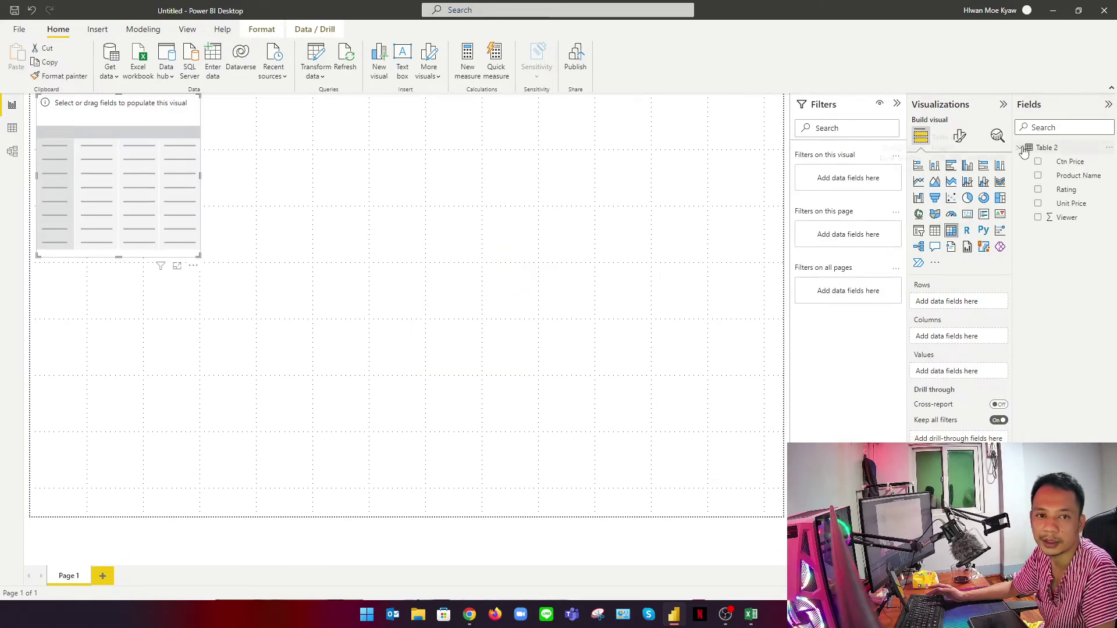
left_click_drag(1077, 181, 978, 301)
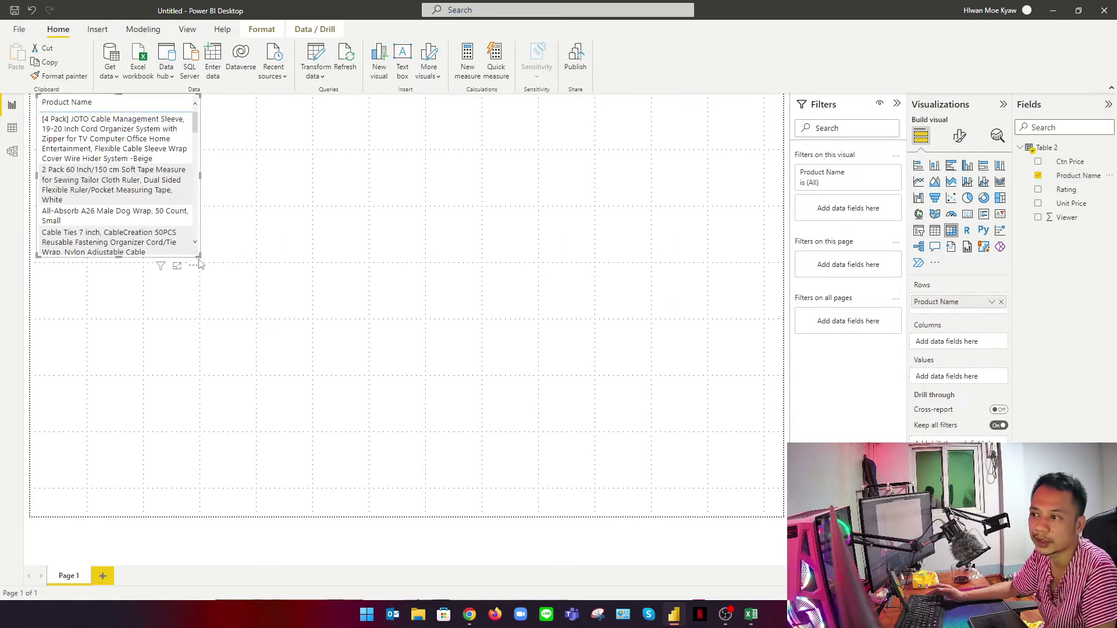
left_click_drag(199, 261, 462, 431)
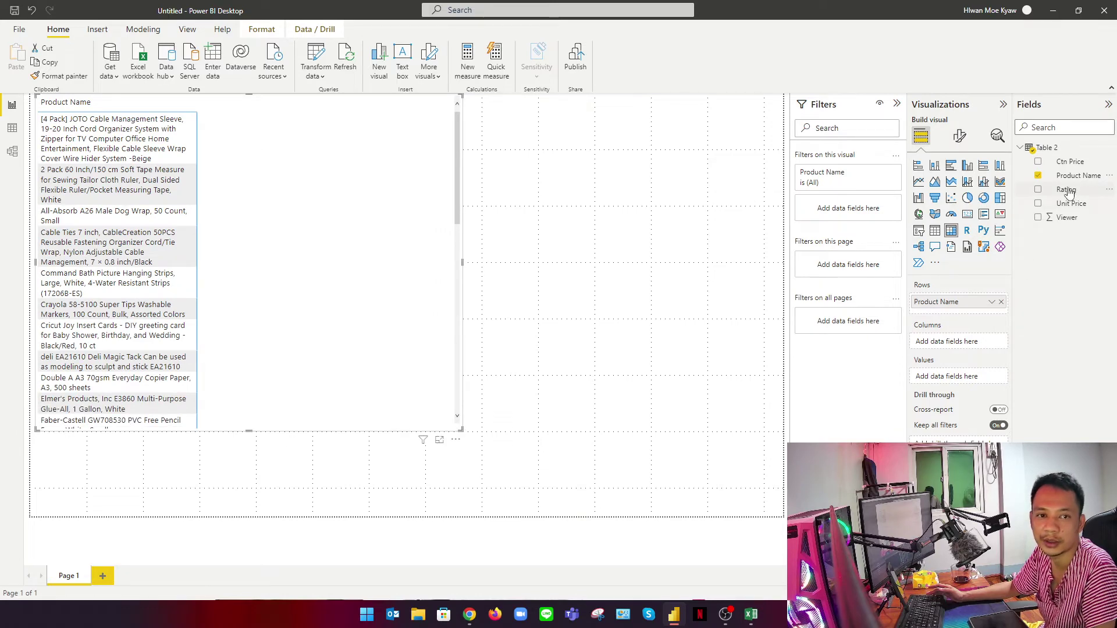
left_click_drag(1067, 191, 977, 339)
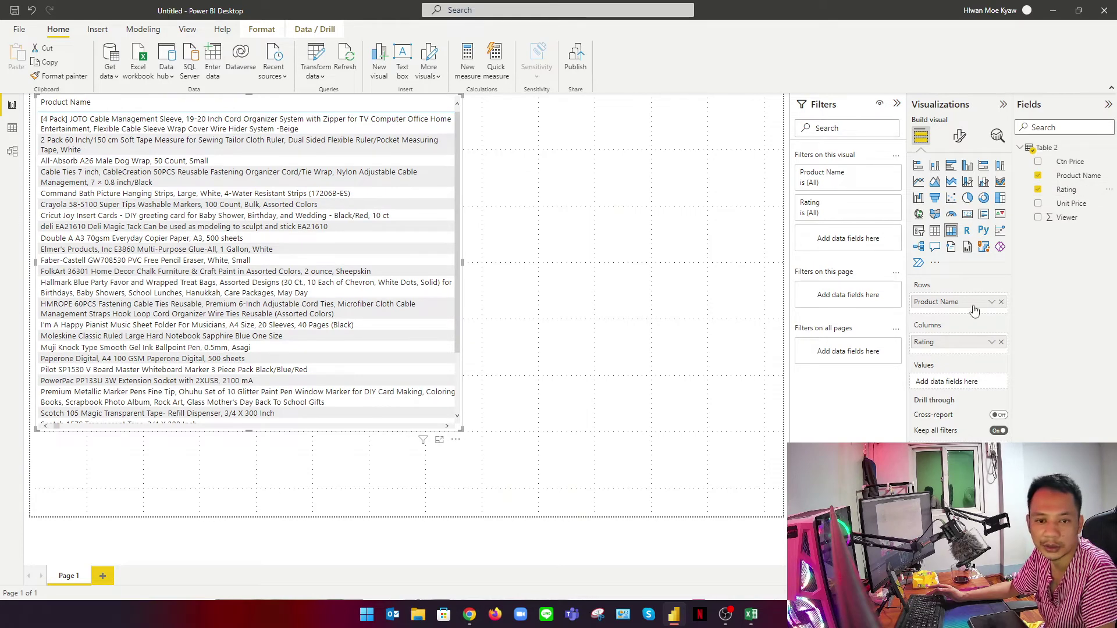
left_click(934, 231)
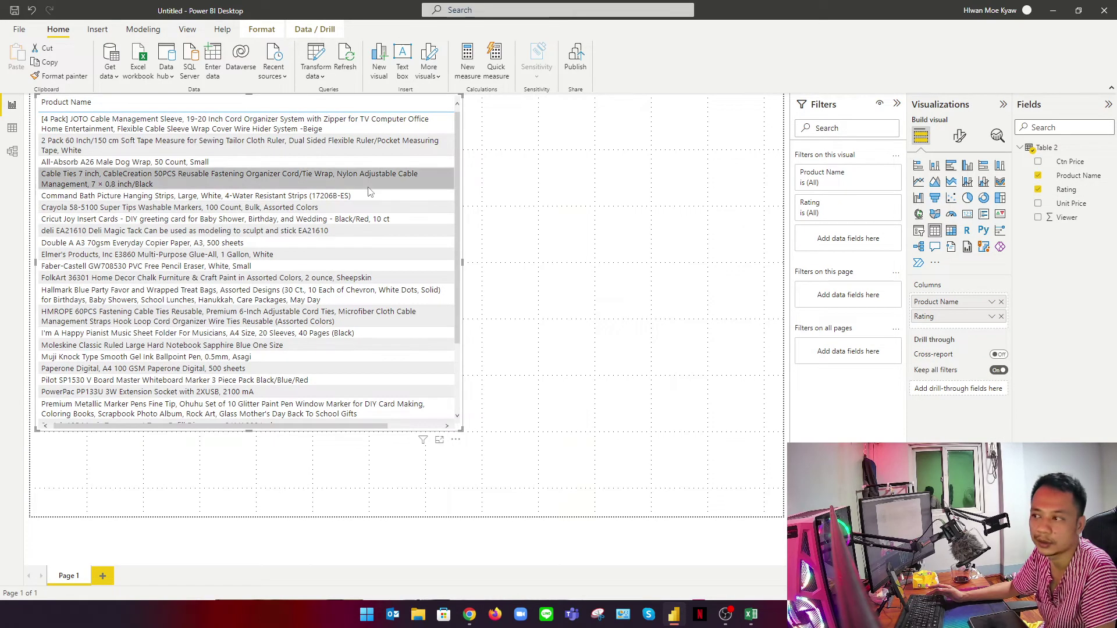
left_click(1001, 317)
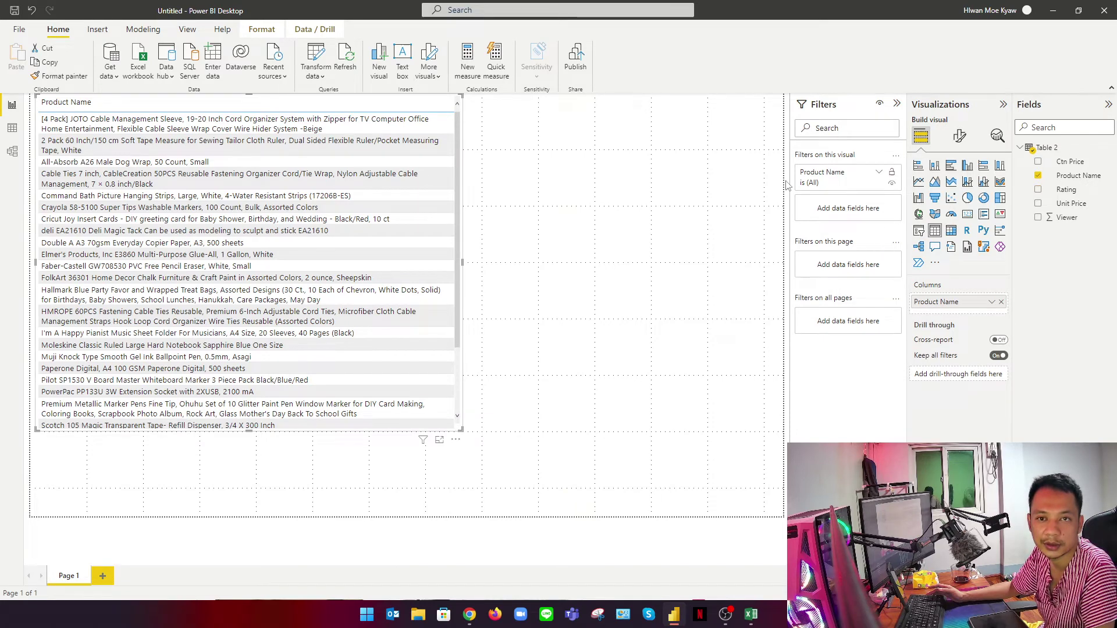
Enlarge the product visual to most of the page and turn it into a matrix with Rating as its columns
left_click_drag(462, 429, 480, 475)
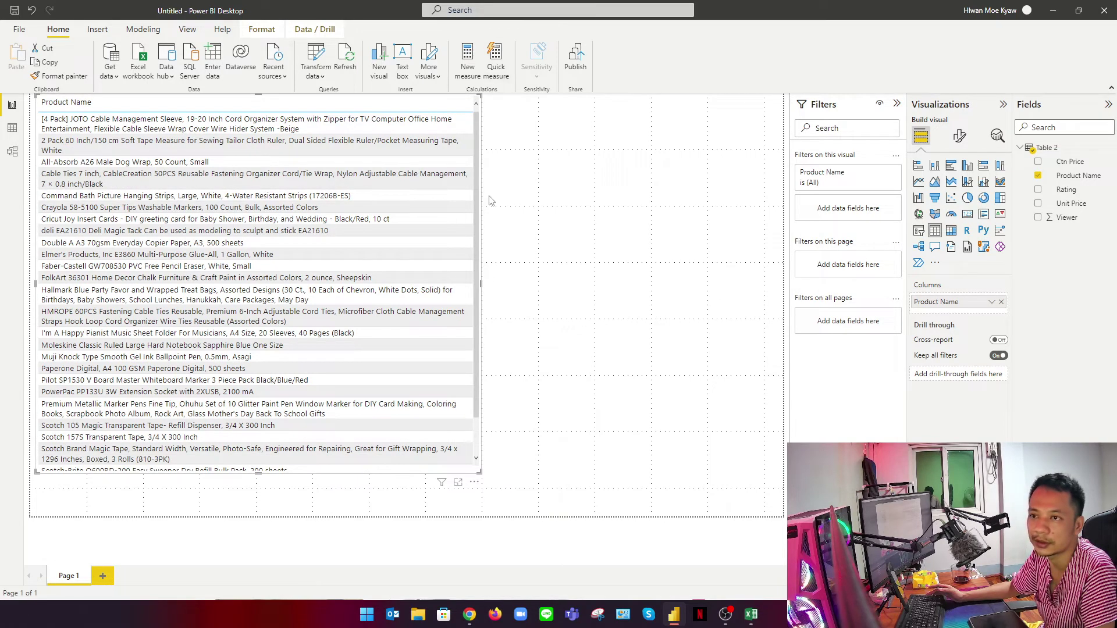
left_click_drag(481, 284, 737, 283)
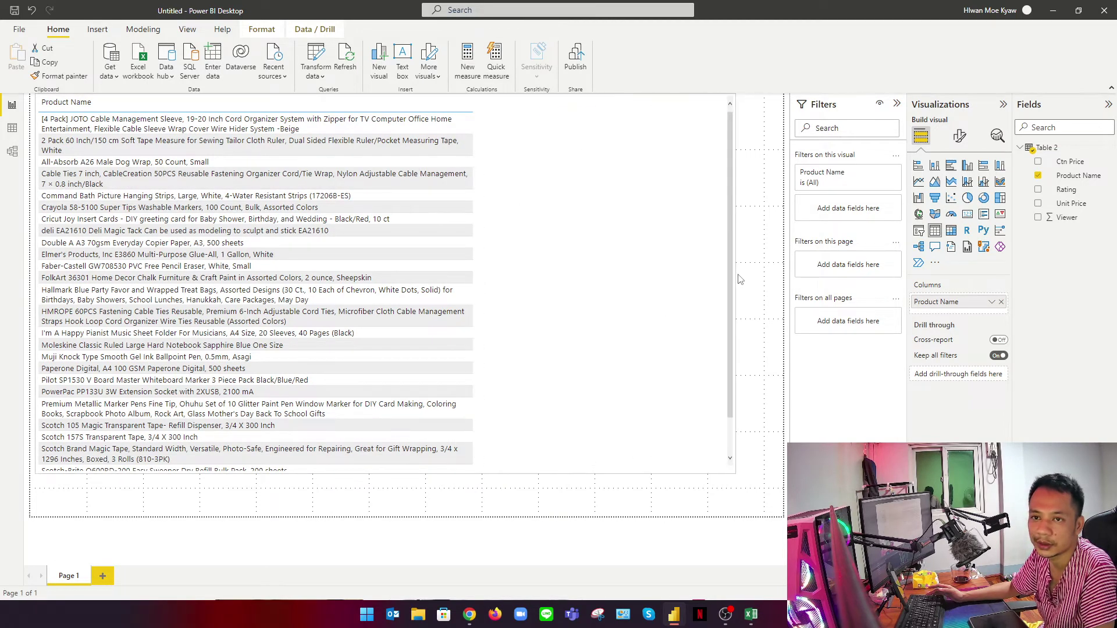
left_click(951, 231)
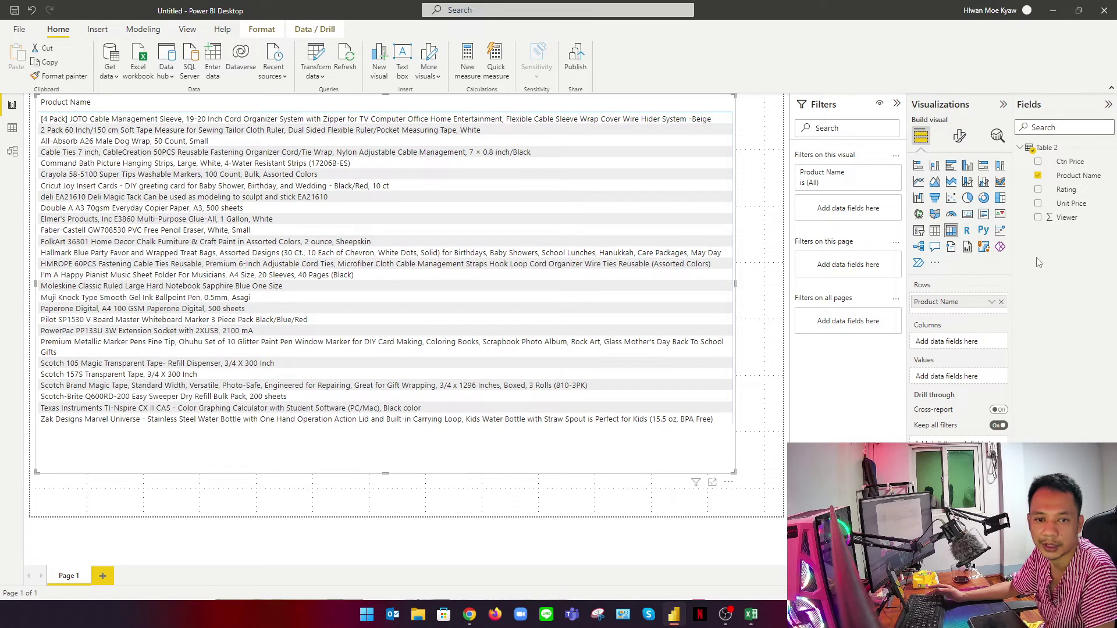
left_click_drag(1072, 193, 976, 347)
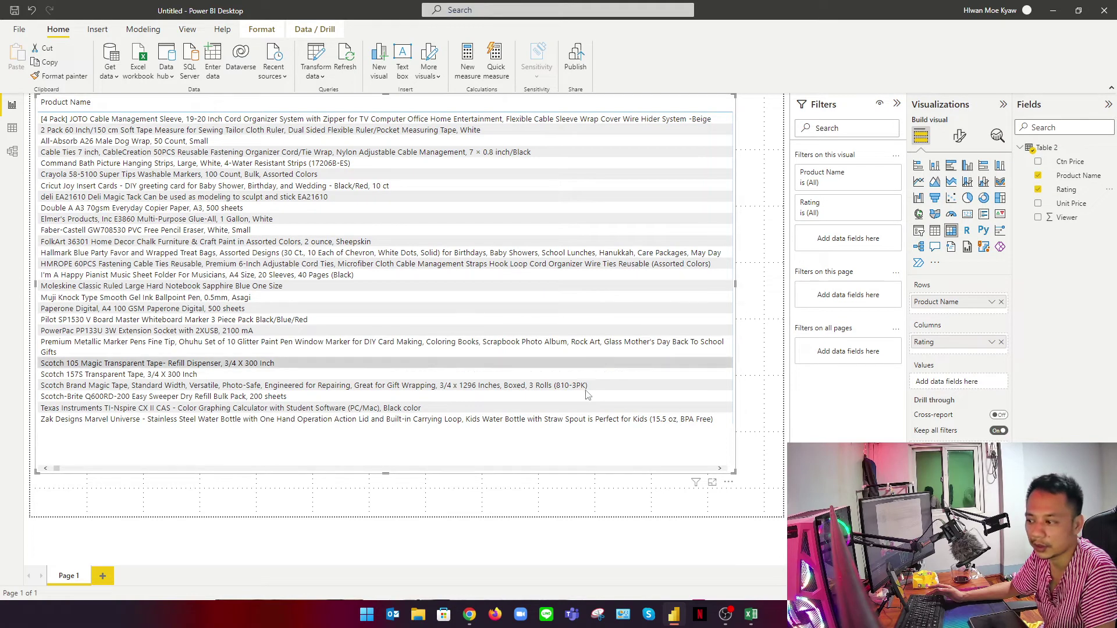
left_click_drag(57, 470, 112, 472)
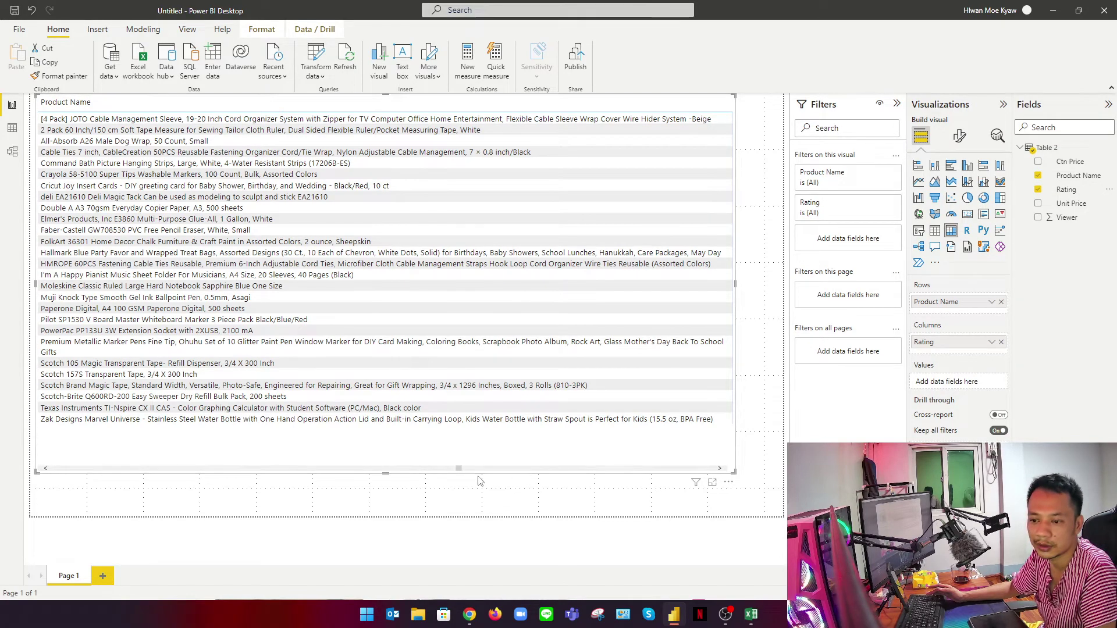
View the matrix in focus mode, return to the report, and widen the matrix to the page's edge
left_click(712, 482)
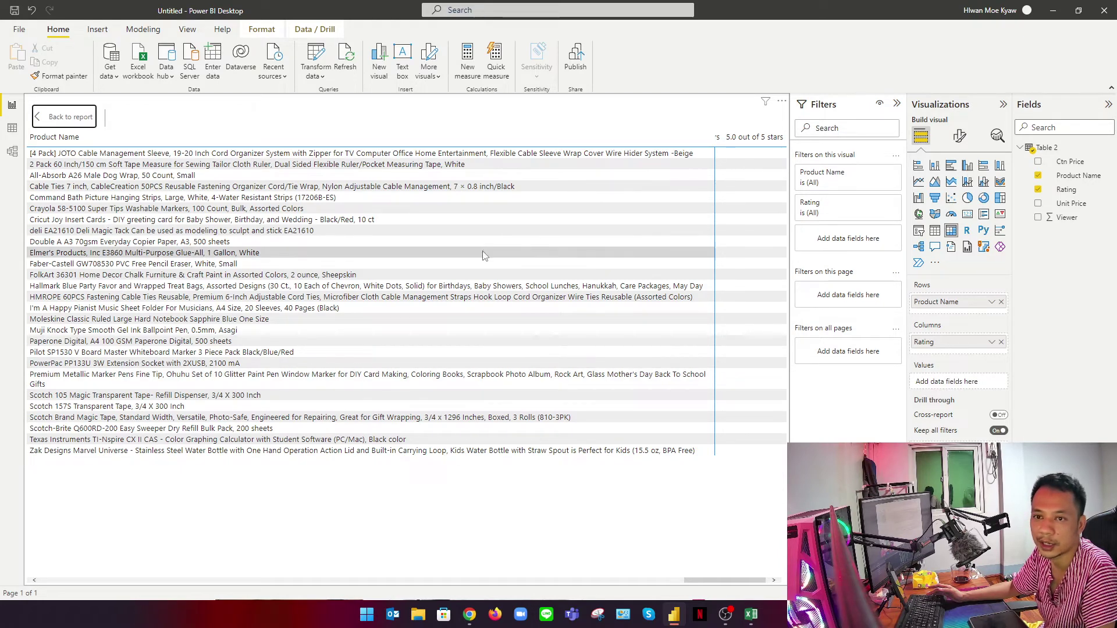
left_click(59, 117)
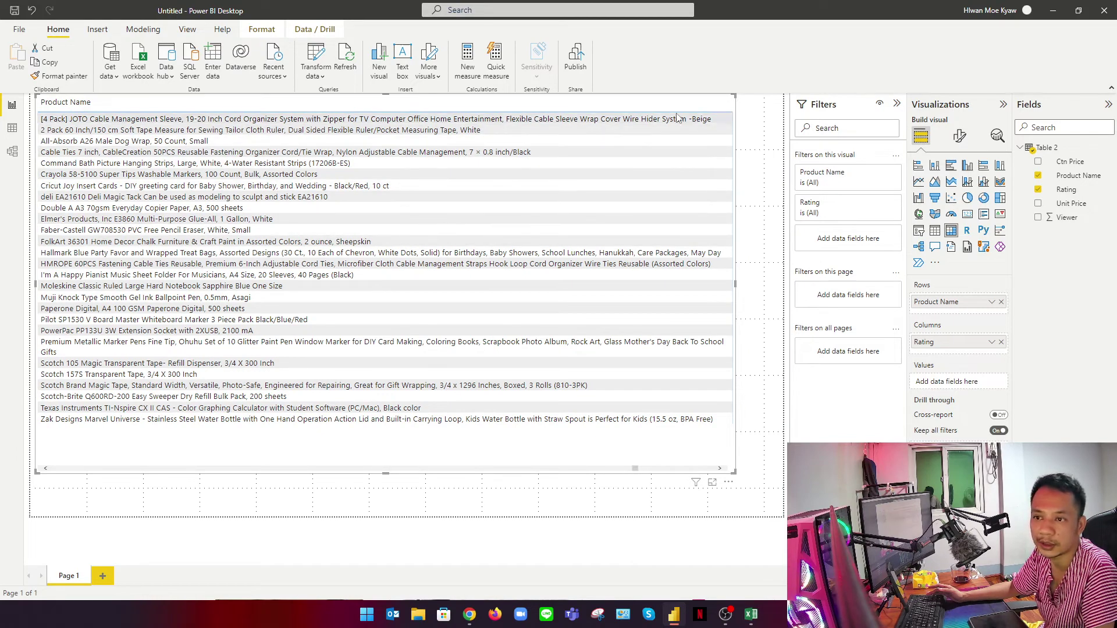
left_click_drag(758, 283, 782, 283)
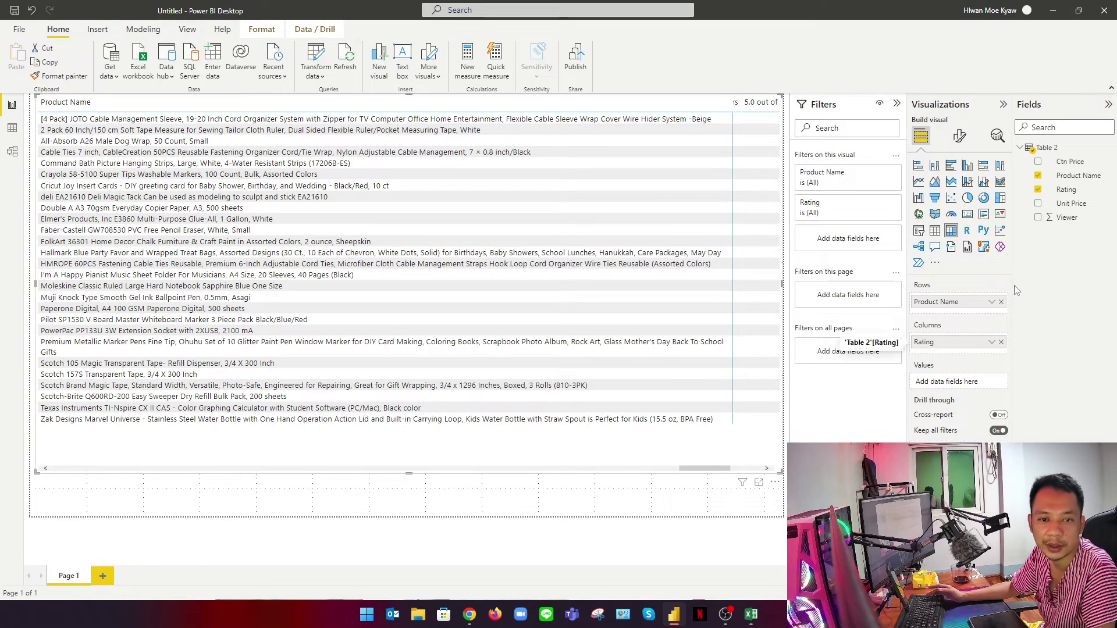
Add Unit Price to the matrix's columns below Rating and convert the visual to a table
left_click_drag(1073, 210, 967, 356)
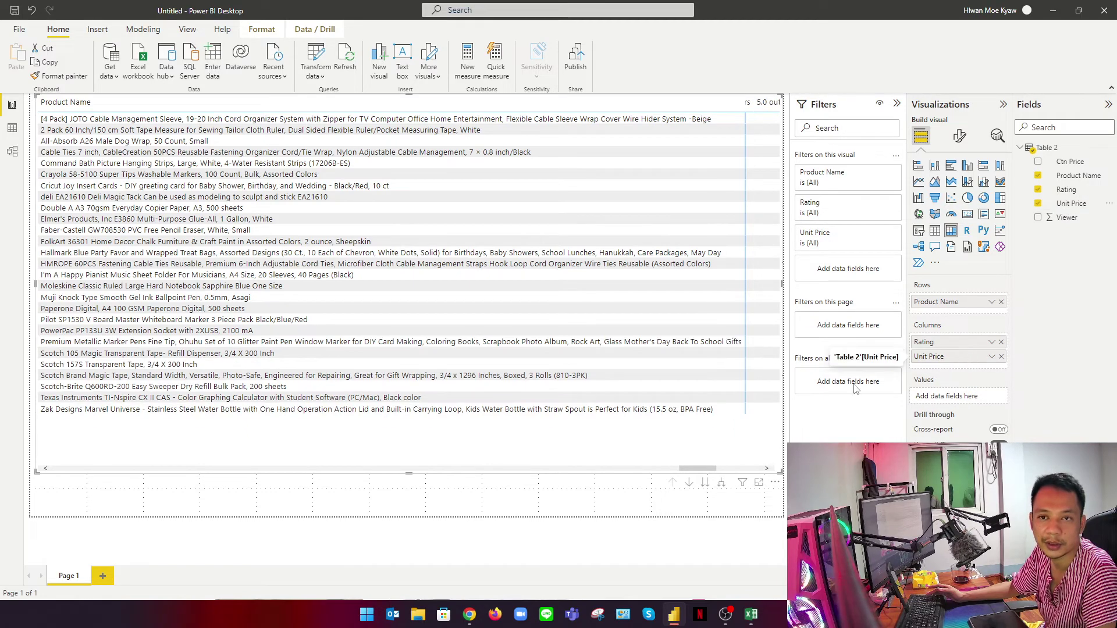
left_click_drag(705, 469, 56, 453)
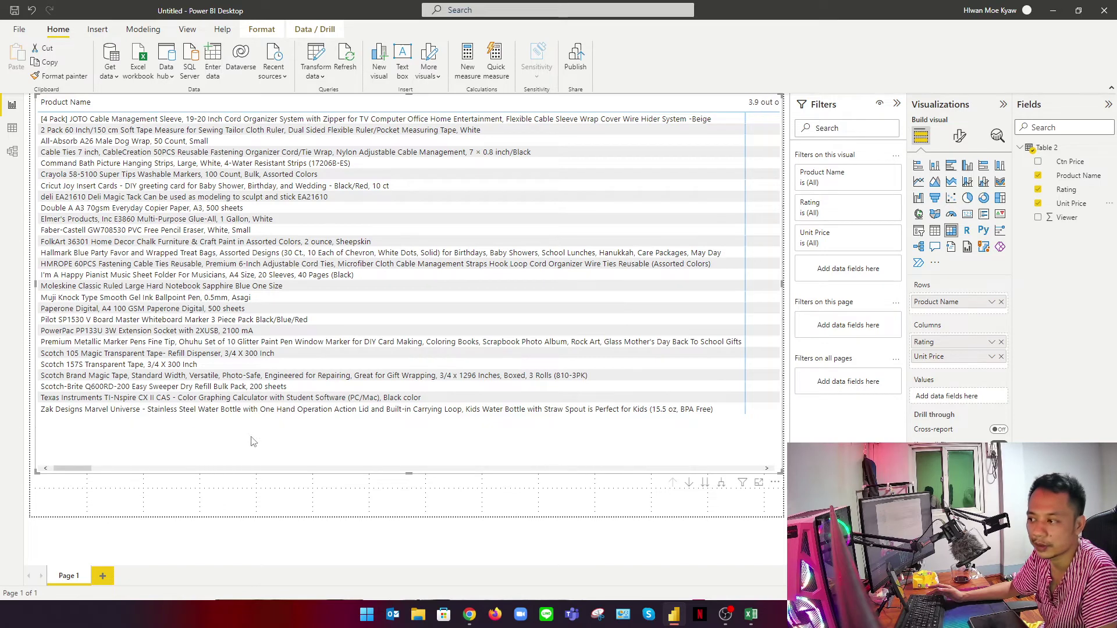
left_click(935, 232)
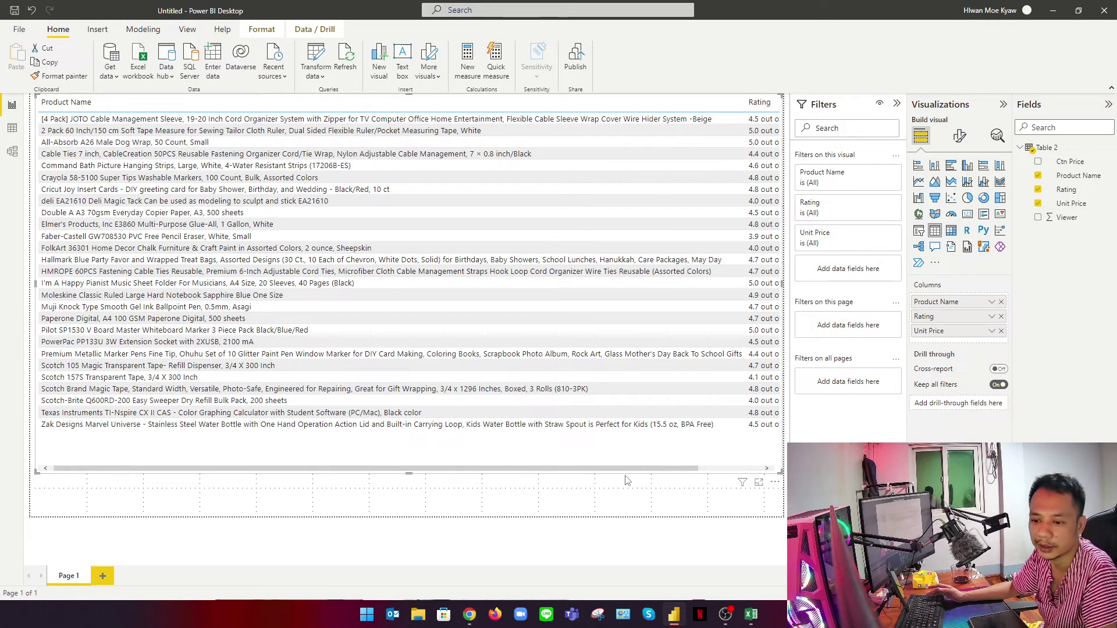
left_click_drag(632, 470, 695, 473)
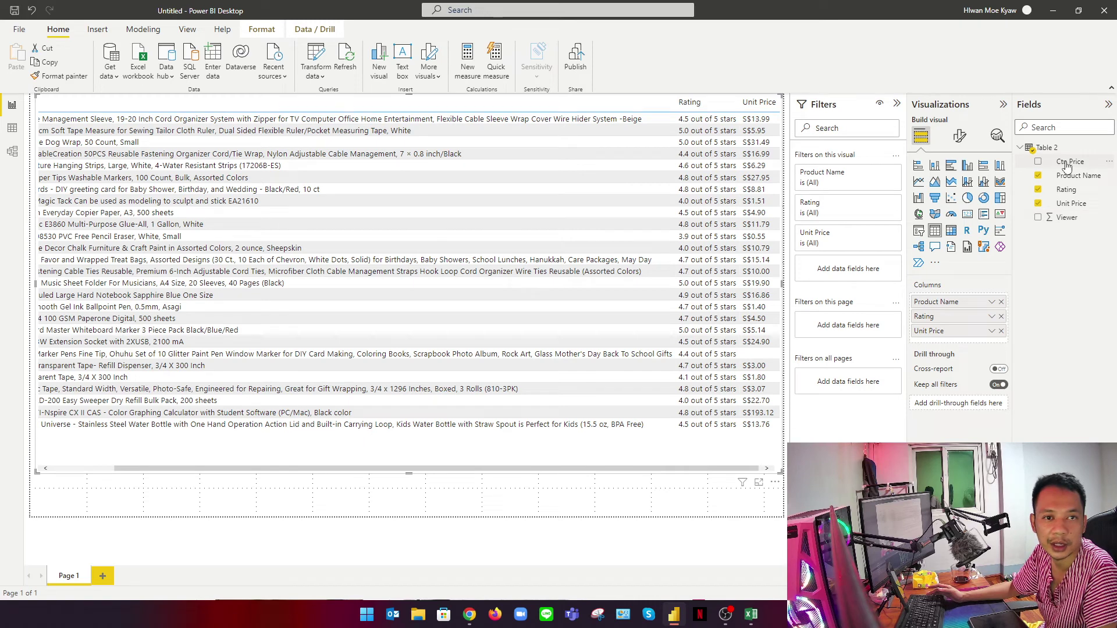
Add Ctn Price and Viewer as further columns of the table visual
left_click_drag(1067, 167, 972, 342)
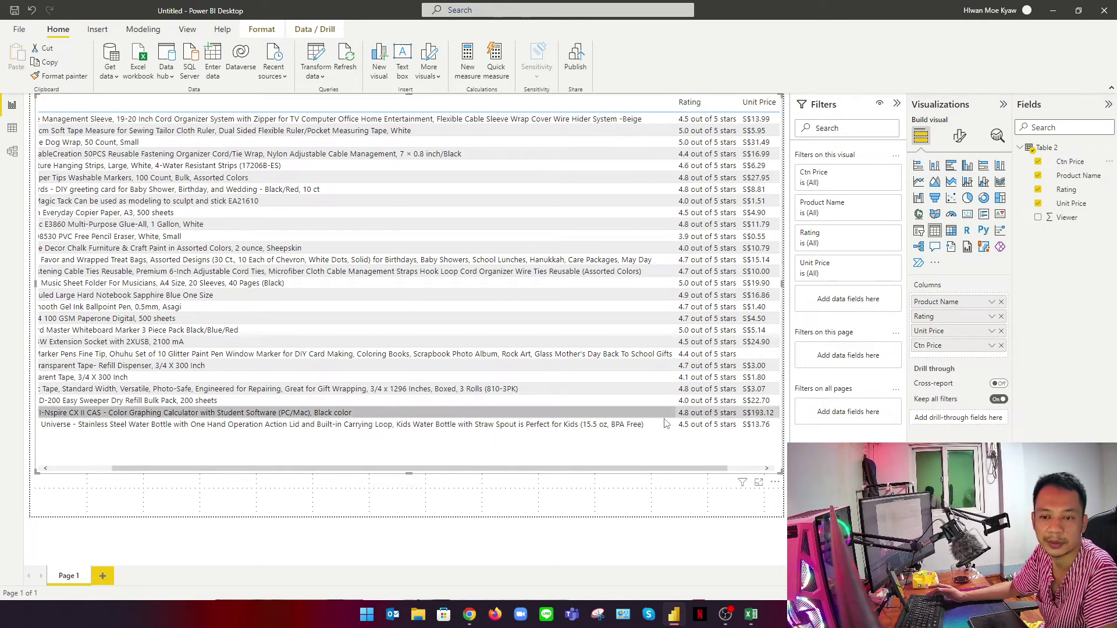
left_click_drag(702, 470, 750, 470)
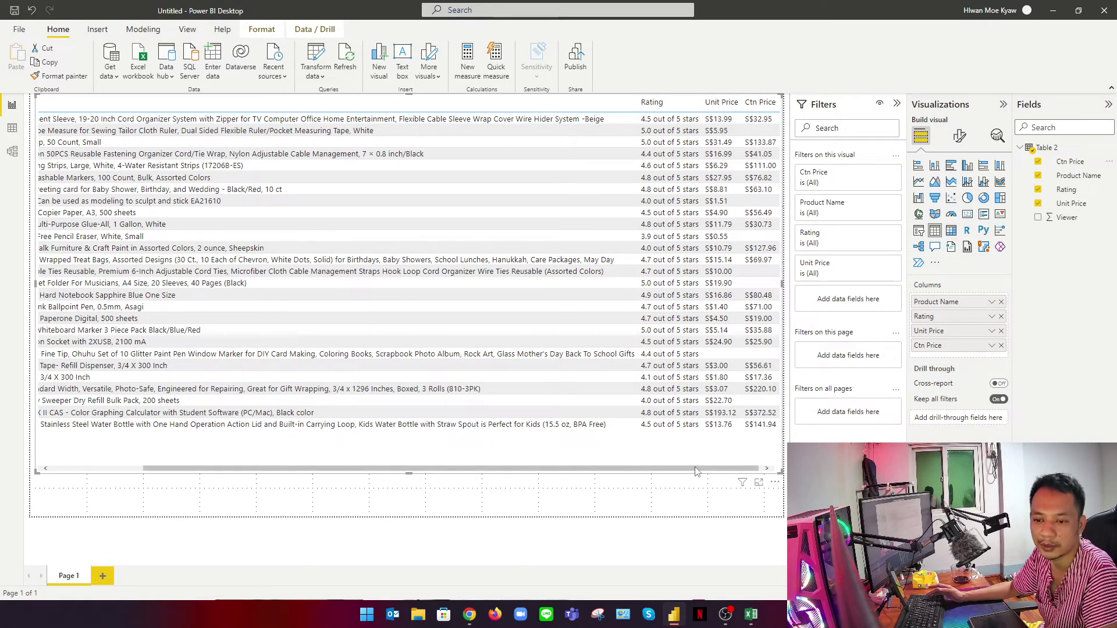
left_click_drag(696, 469, 633, 469)
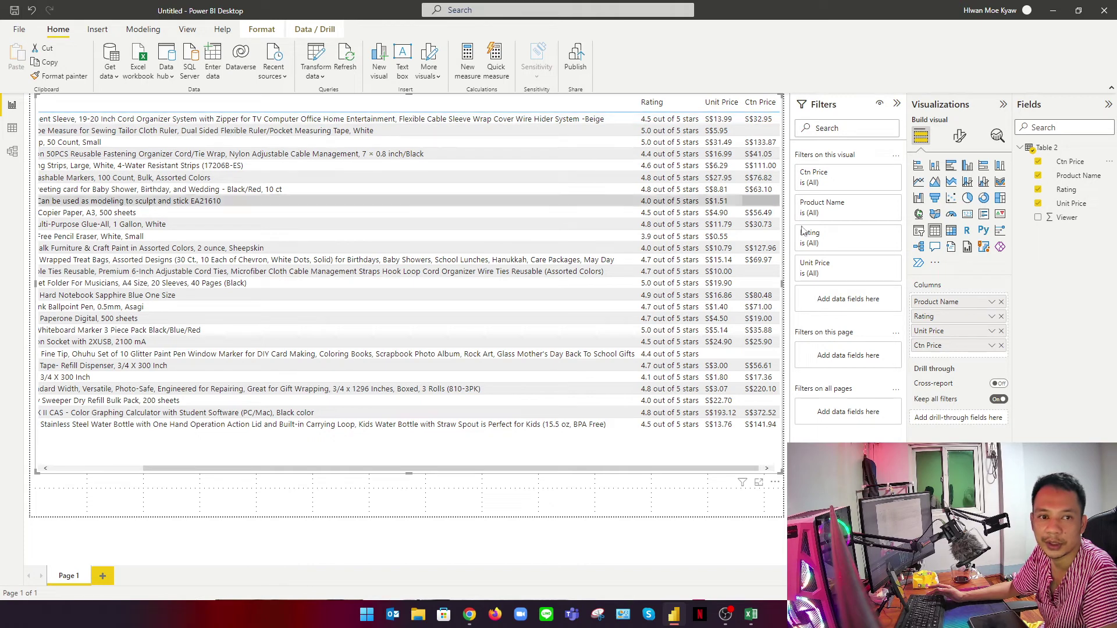
left_click_drag(1072, 224, 975, 354)
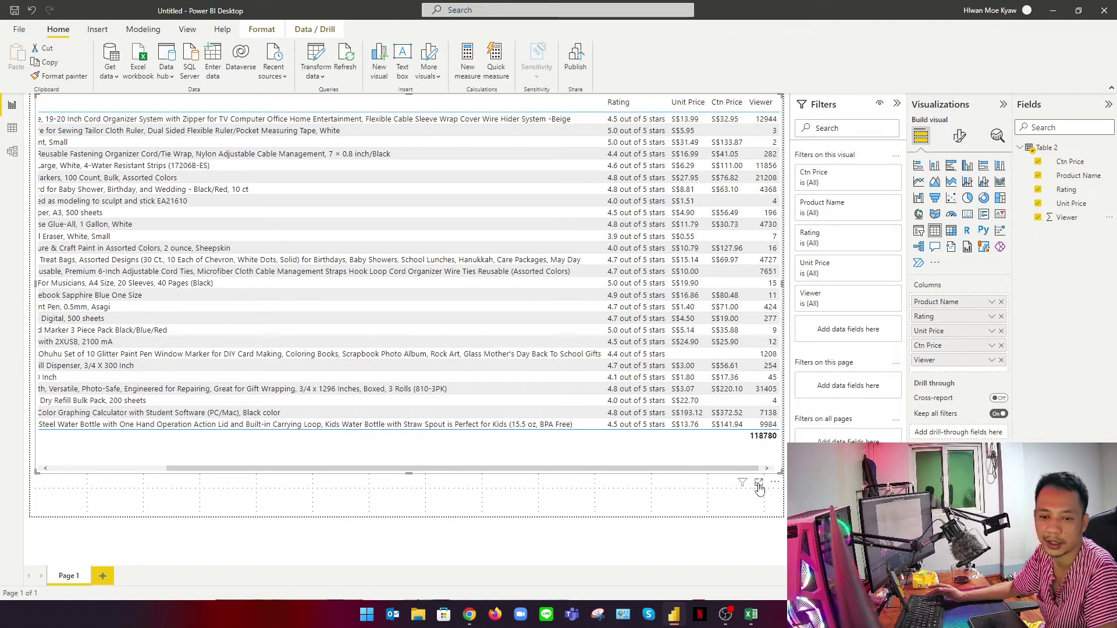
Export the table visual's data as the CSV file data.csv to the Downloads folder
left_click(776, 484)
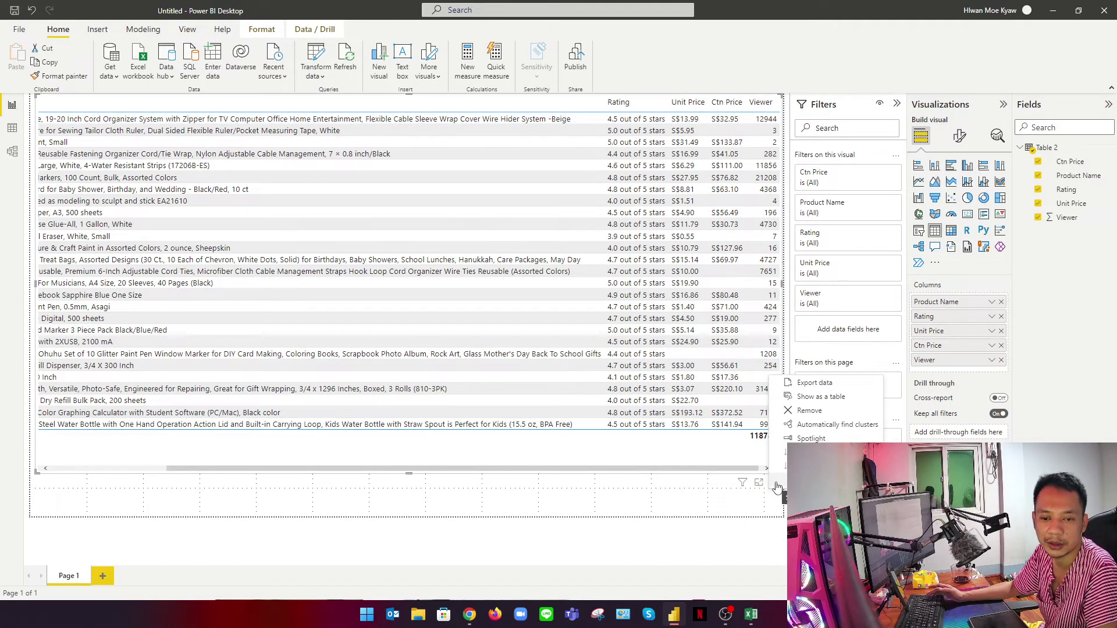
left_click(815, 383)
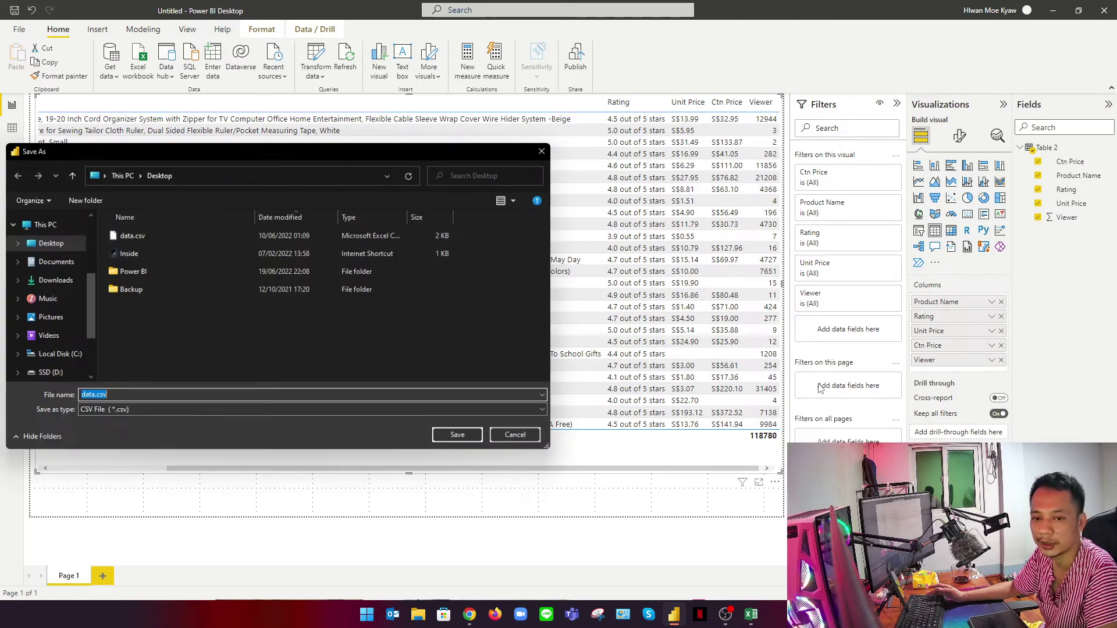
left_click(153, 403)
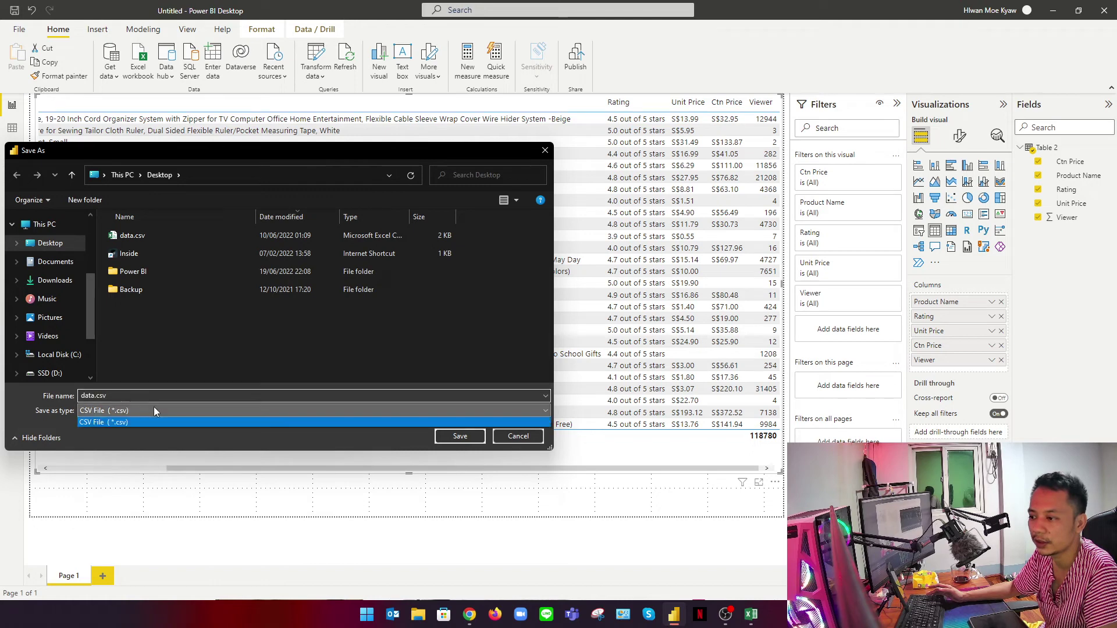
left_click(154, 406)
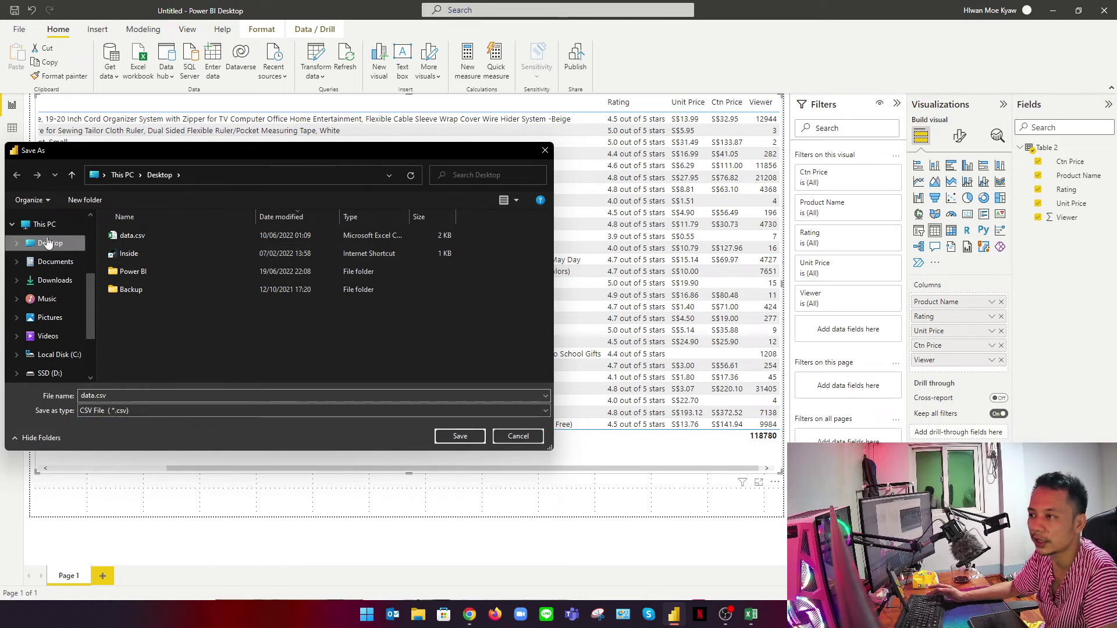
left_click(51, 262)
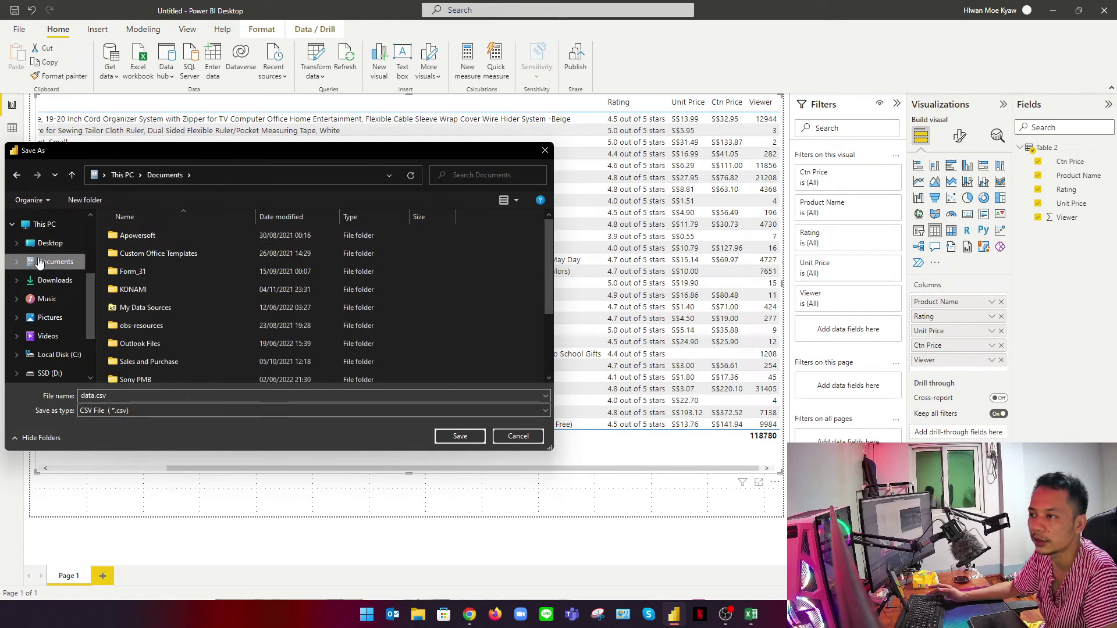
left_click(55, 281)
left_click(460, 436)
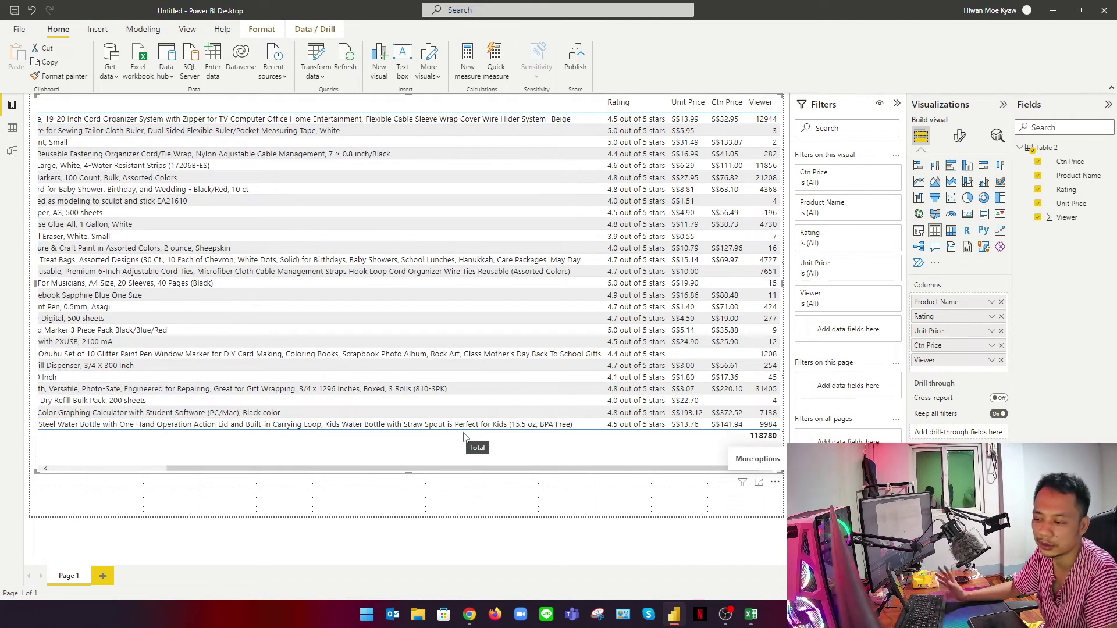
Switch to File Explorer and open the exported data.csv from the Downloads folder in Excel
left_click(418, 615)
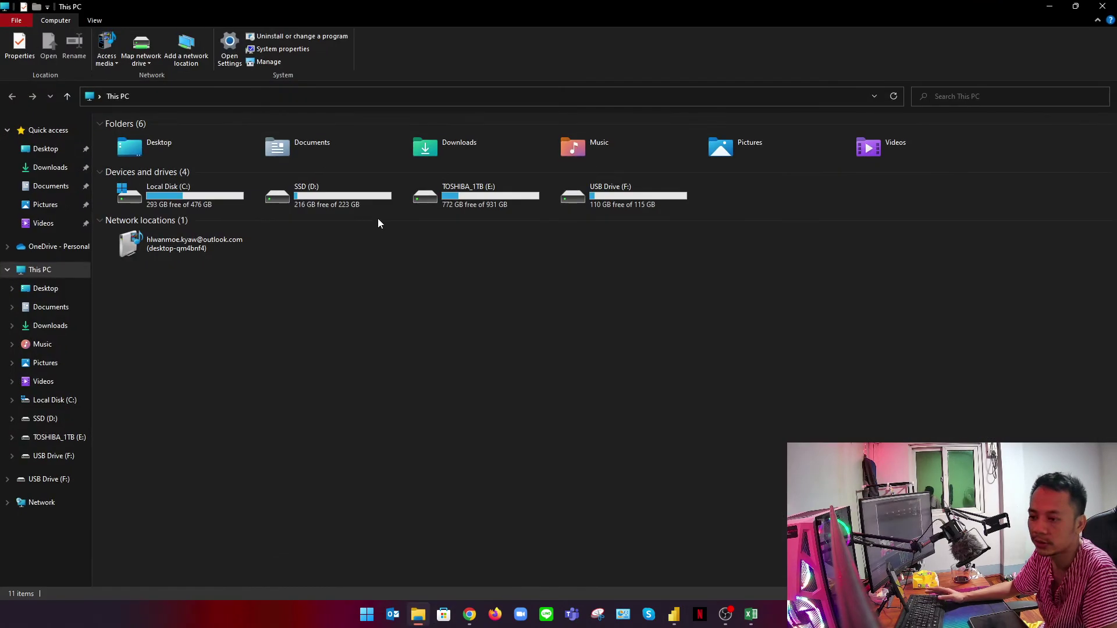
left_click(83, 167)
double_click(134, 155)
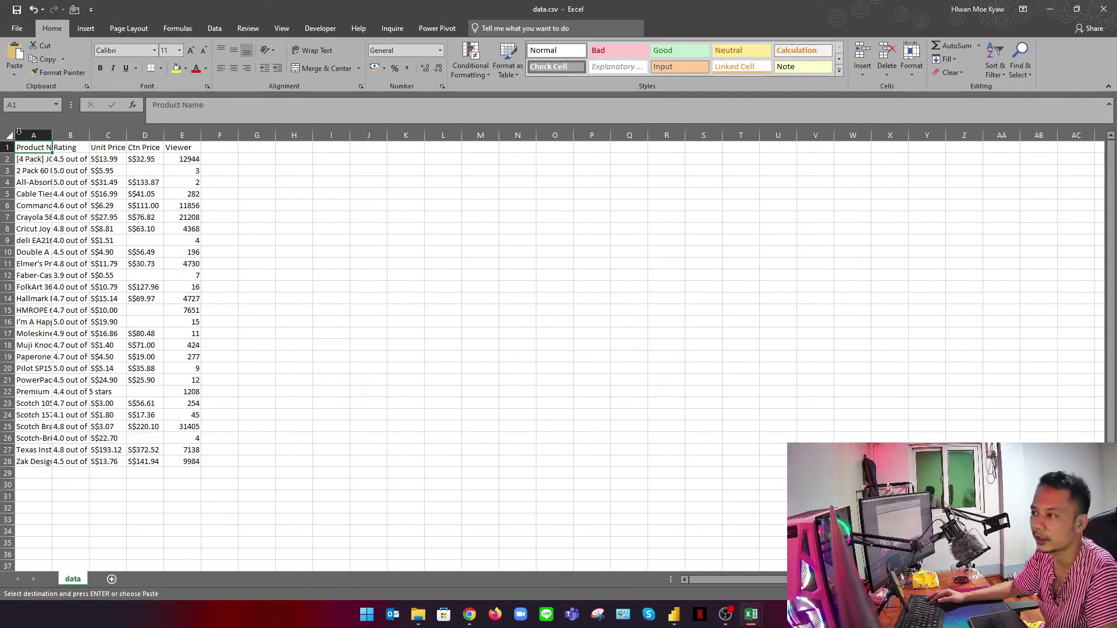
Fit columns A to E to their contents and select the product names in rows 2 to 27
left_click_drag(18, 131, 176, 135)
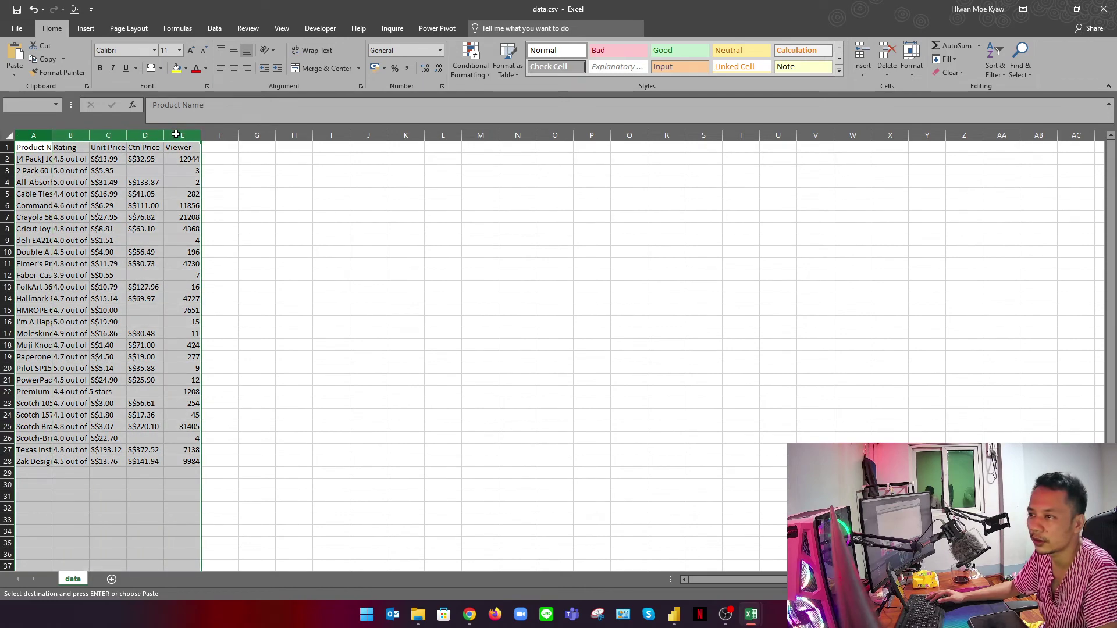
double_click(202, 135)
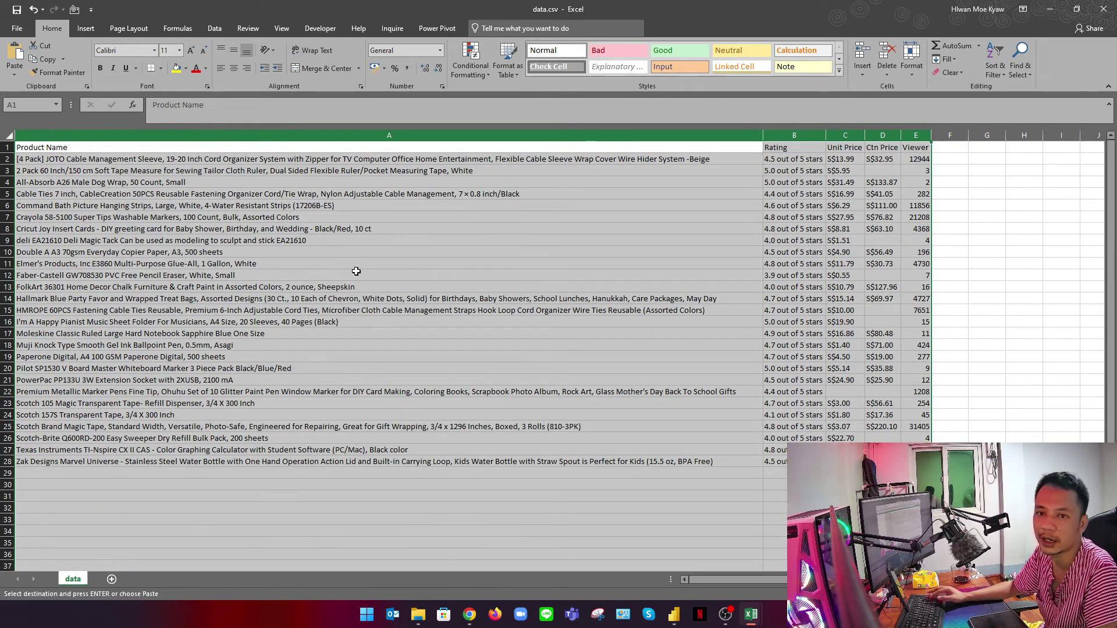
left_click_drag(80, 158, 157, 453)
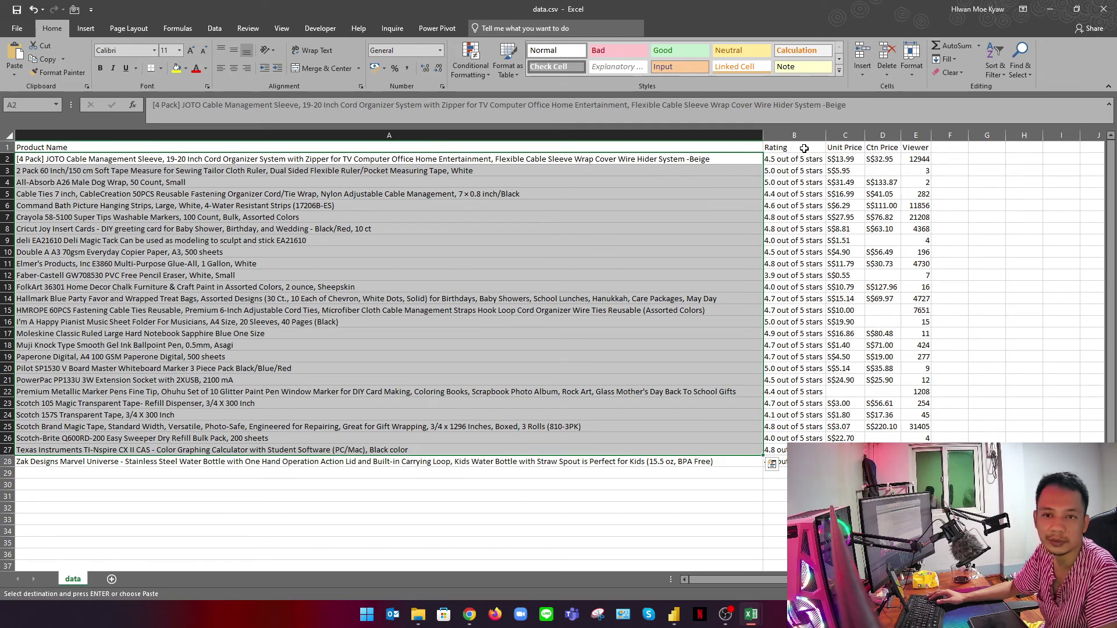
Review the exported Rating, Unit Price, Ctn Price and Viewer columns in turn, ending on the Product Name header cell
left_click_drag(804, 149, 792, 438)
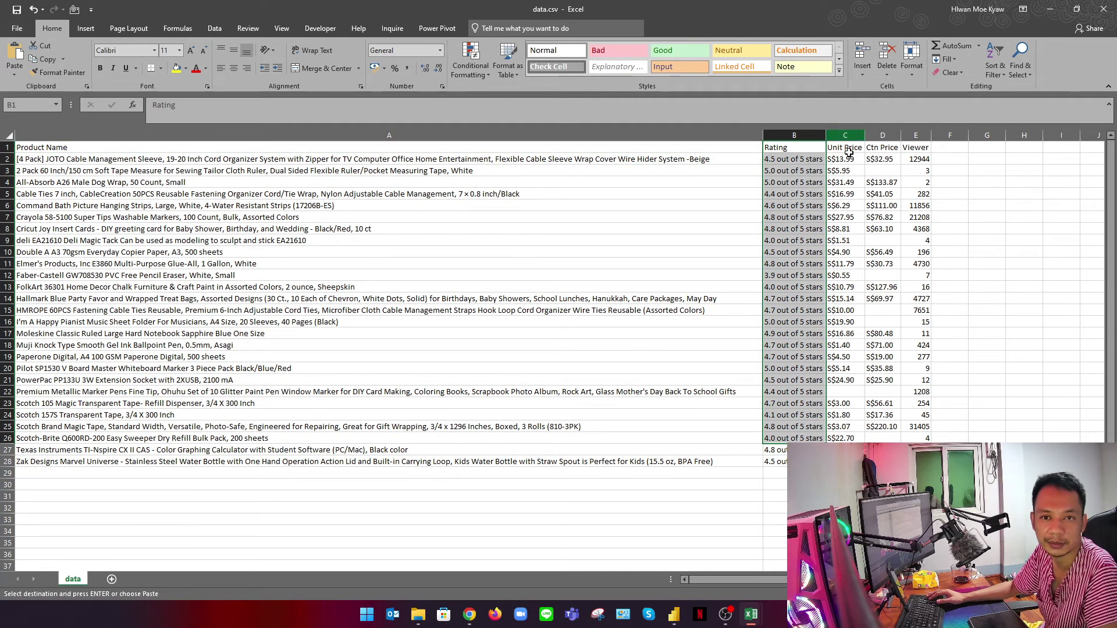
left_click_drag(849, 151, 846, 462)
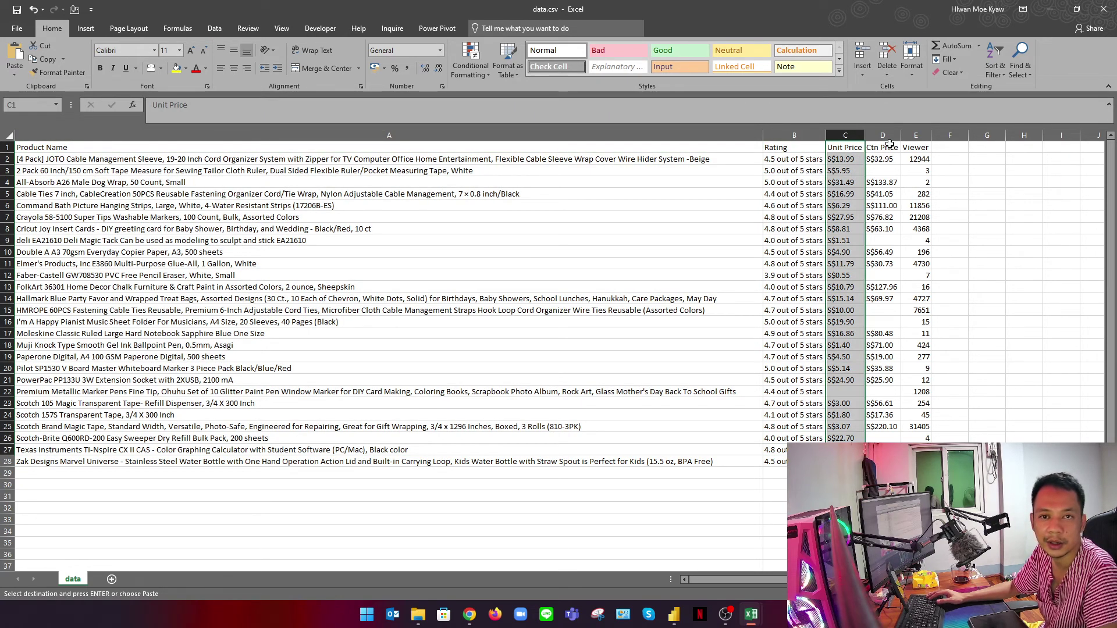
left_click_drag(889, 146, 885, 415)
left_click_drag(919, 141, 918, 392)
left_click(190, 149)
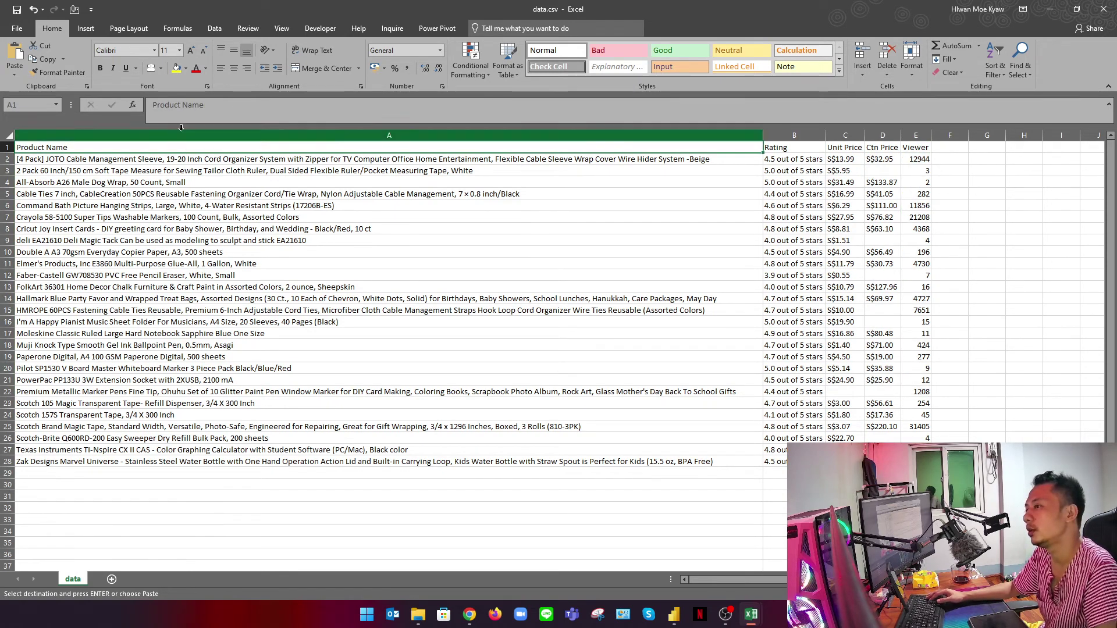
Switch to Chrome and examine the product names, ratings and prices on the Amazon.sg office products best-seller page, finishing at its beginning
left_click(469, 615)
scroll(400, 312, "up", 20)
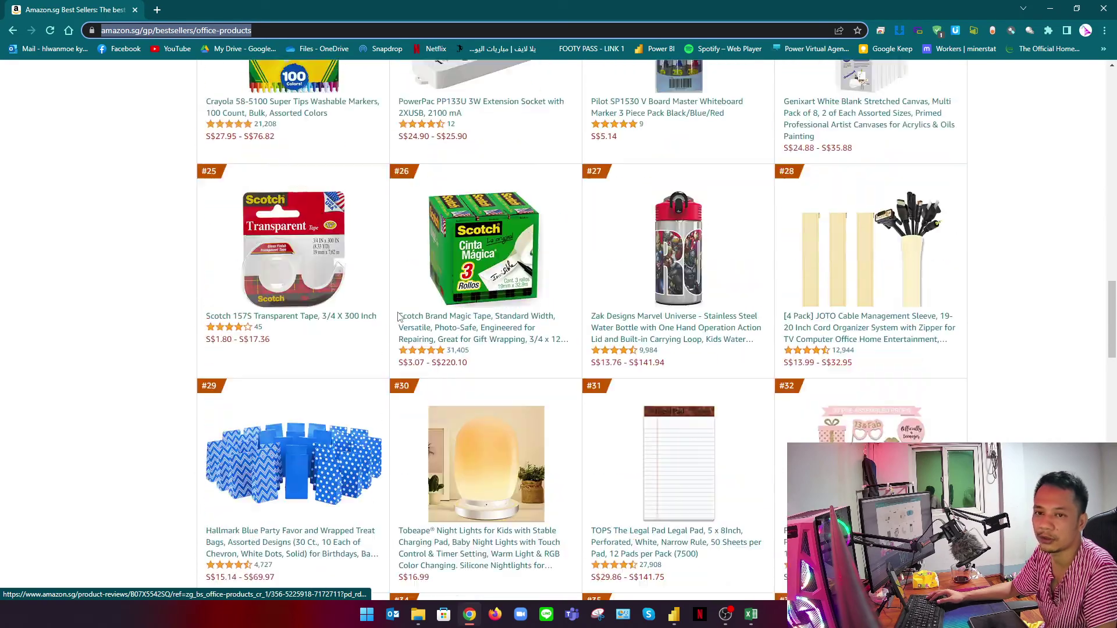
scroll(400, 317, "up", 5)
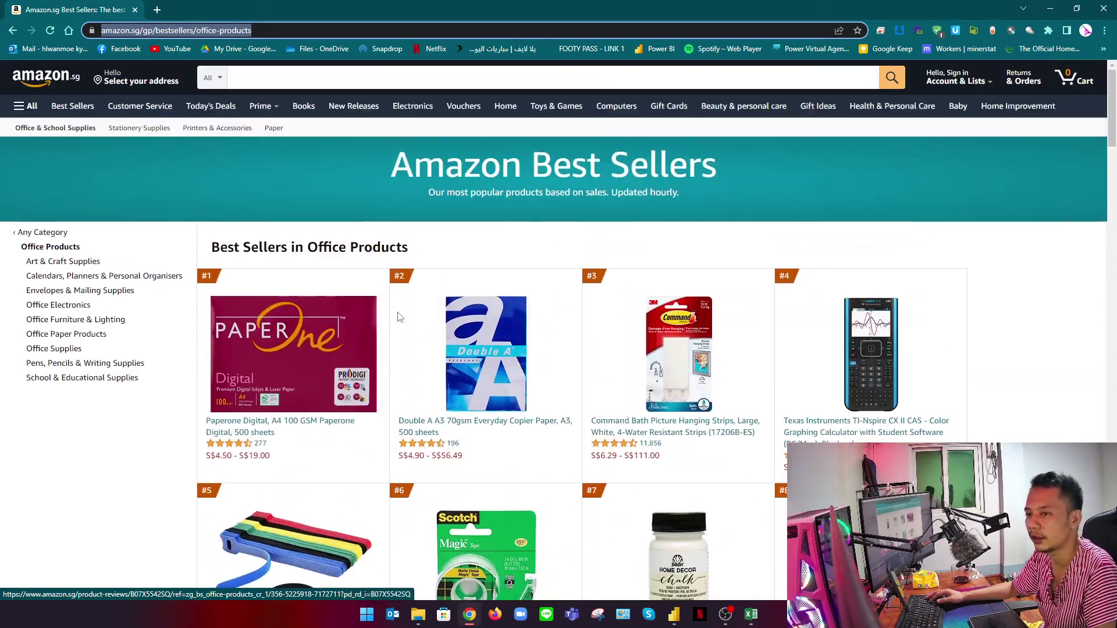
scroll(506, 367, "down", 5)
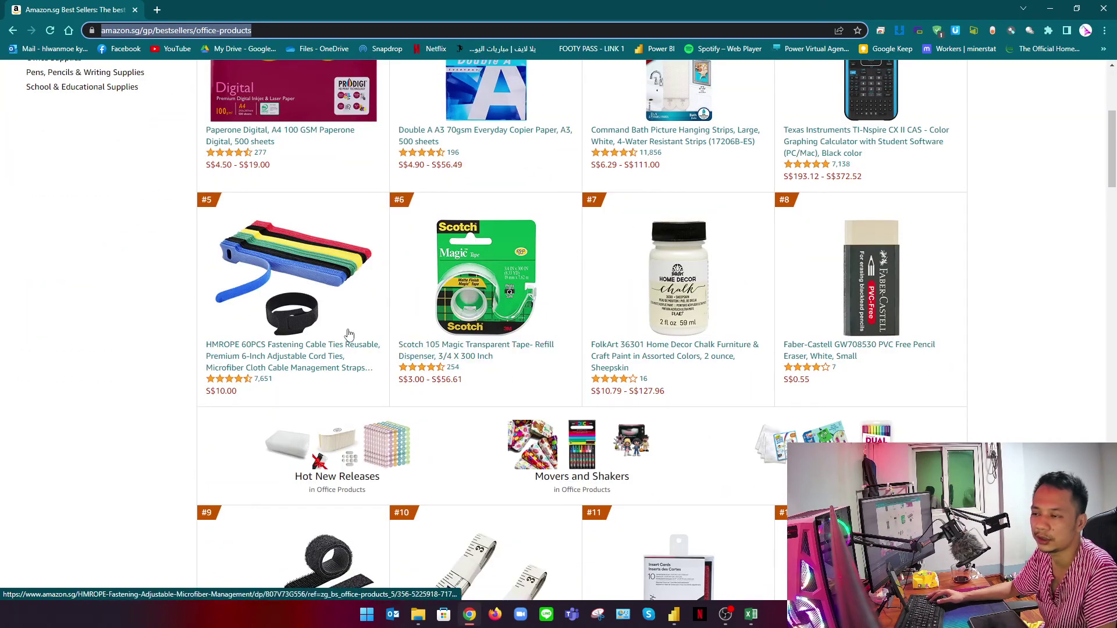
scroll(361, 340, "up", 5)
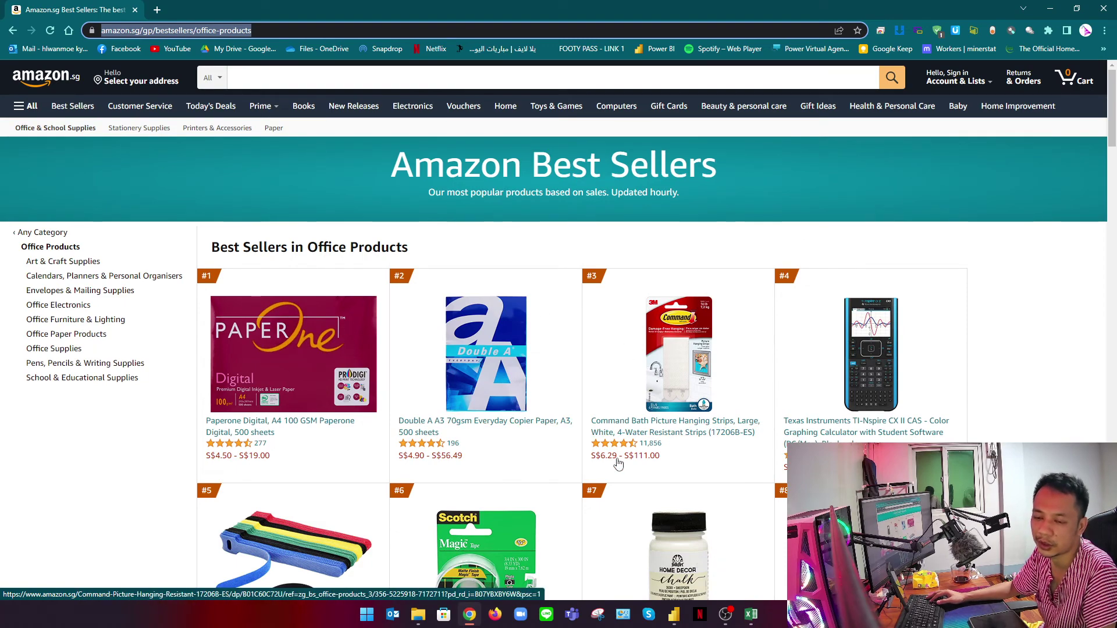
scroll(522, 382, "down", 5)
scroll(522, 382, "down", 5)
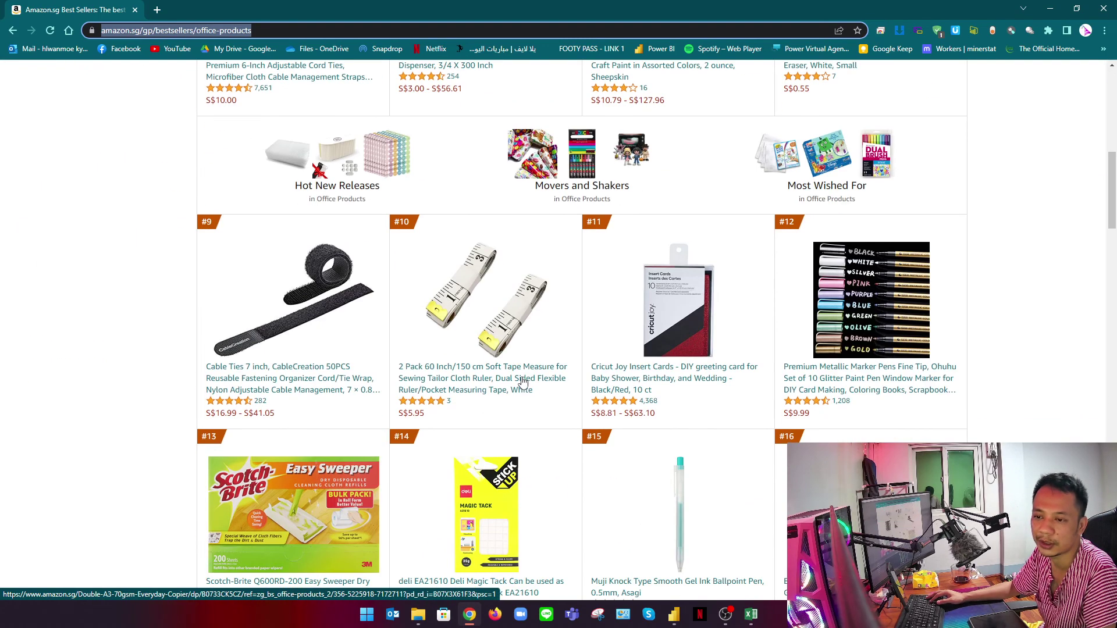
scroll(522, 382, "up", 10)
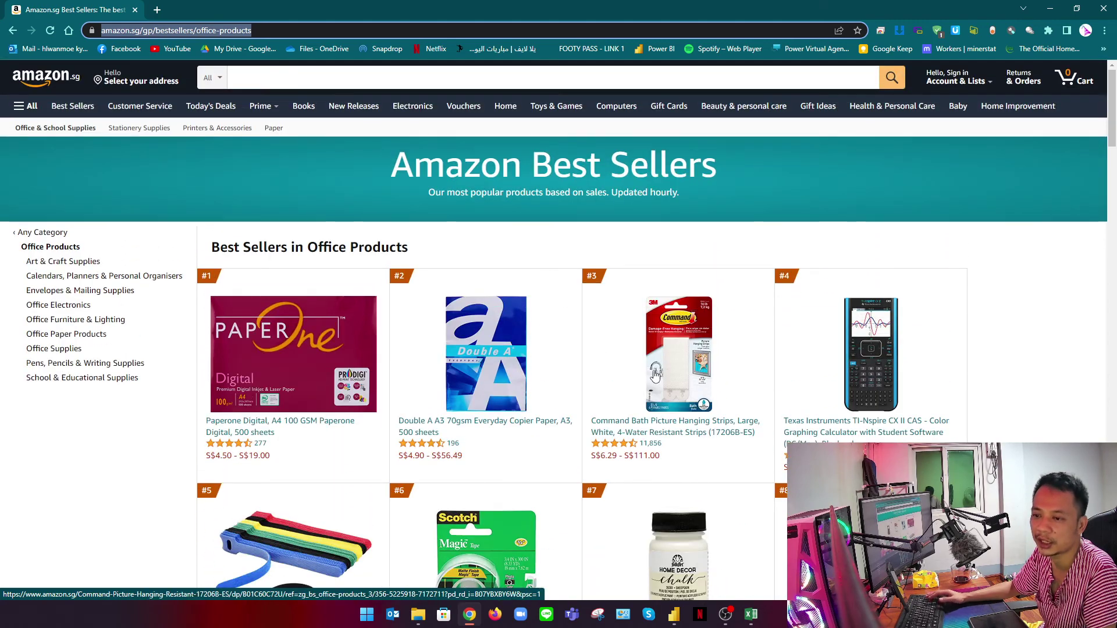
scroll(522, 382, "down", 4)
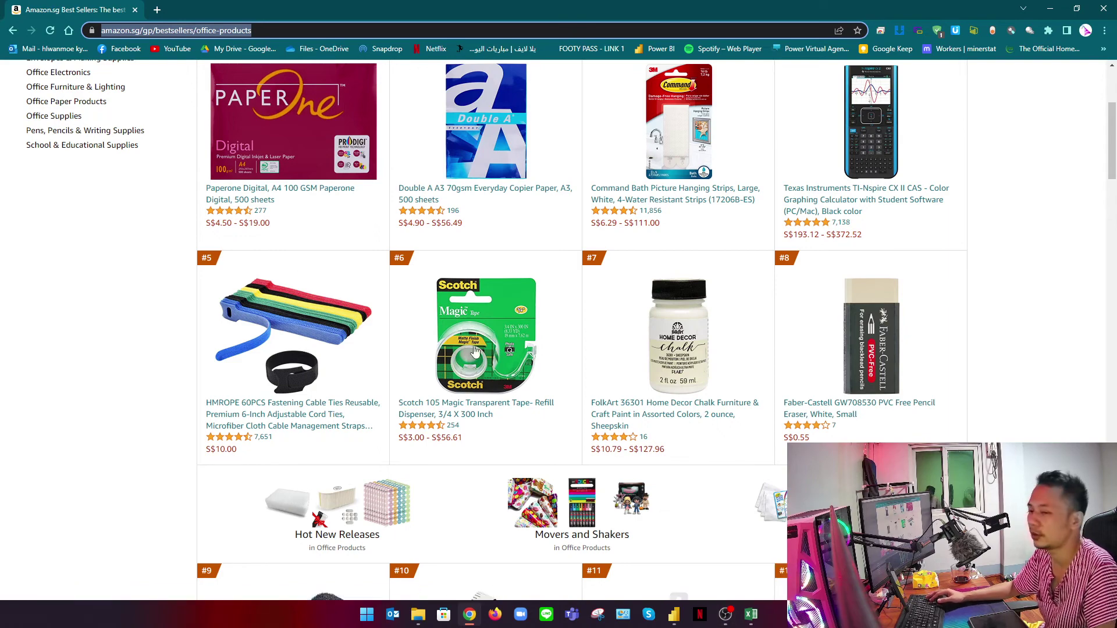
scroll(465, 355, "up", 4)
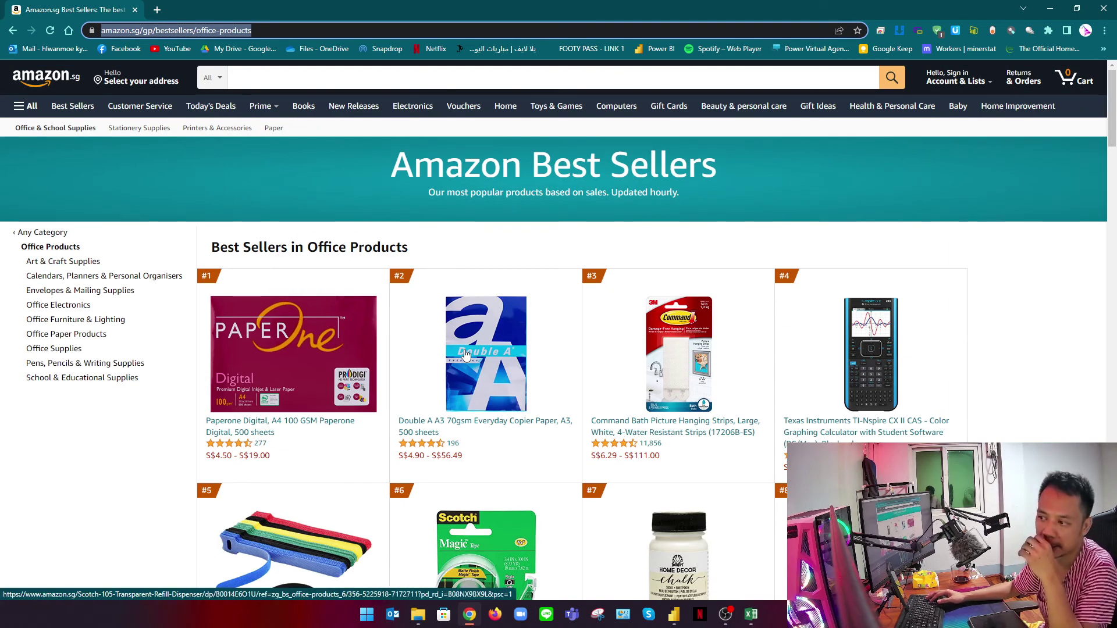